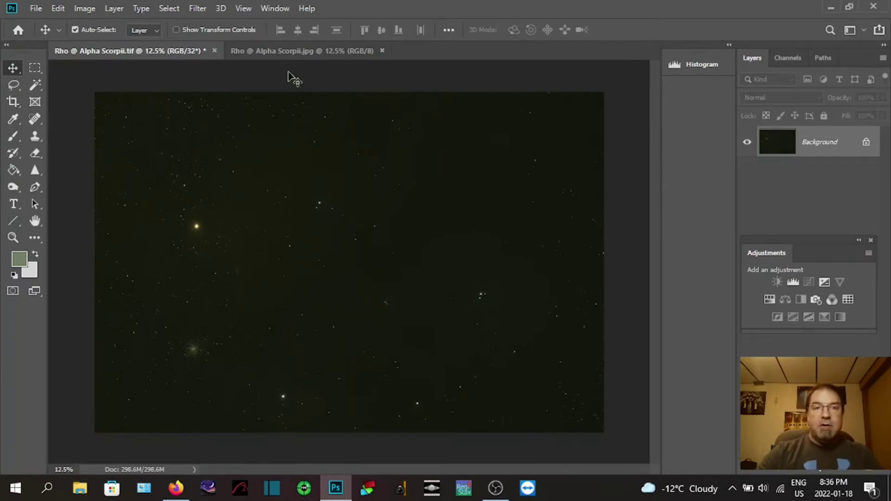
- Convert the Rho @ Alpha Scorpii.tif image to 16 bits per channel, using Exposure and Gamma as the HDR toning method
click(285, 50)
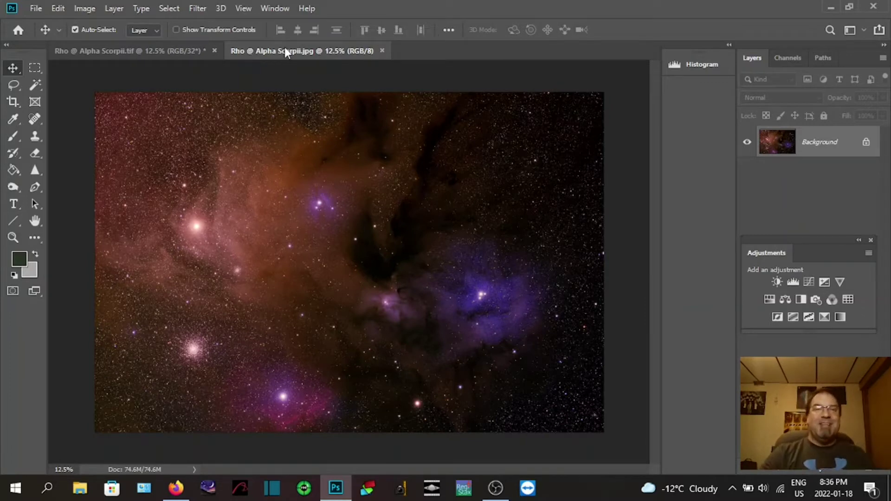
click(129, 50)
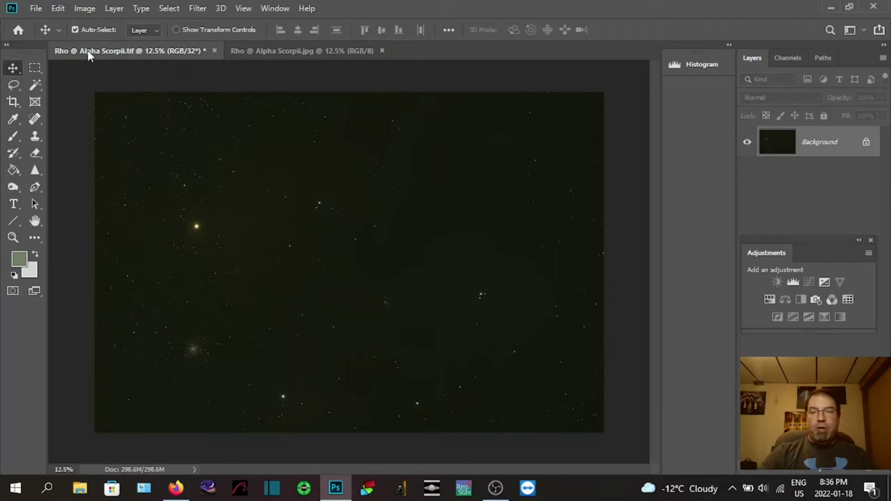
click(84, 9)
mouse_move(85, 21)
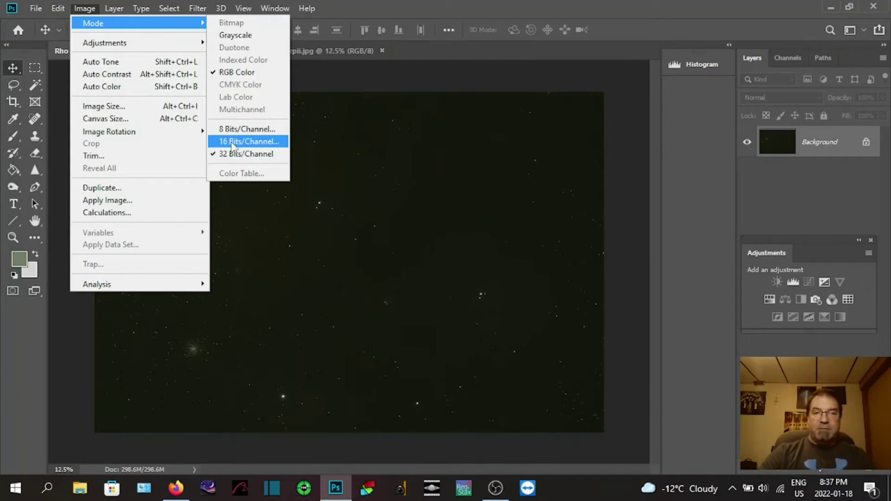
click(233, 142)
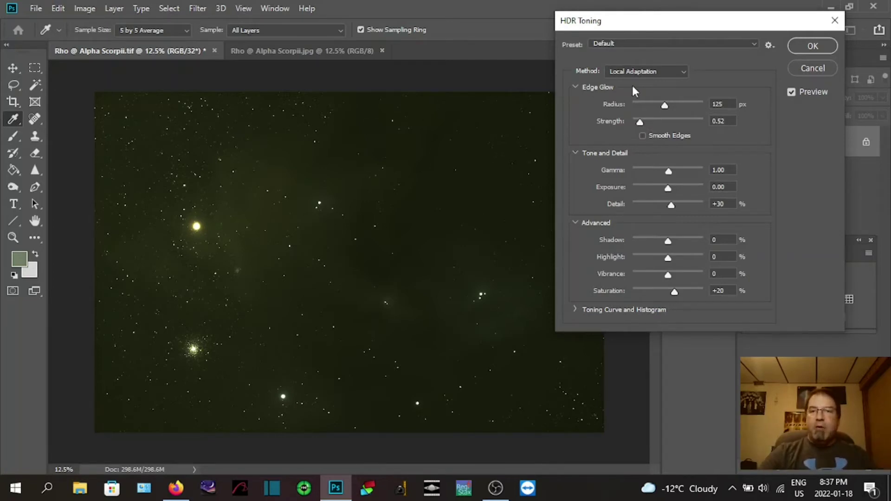
click(683, 71)
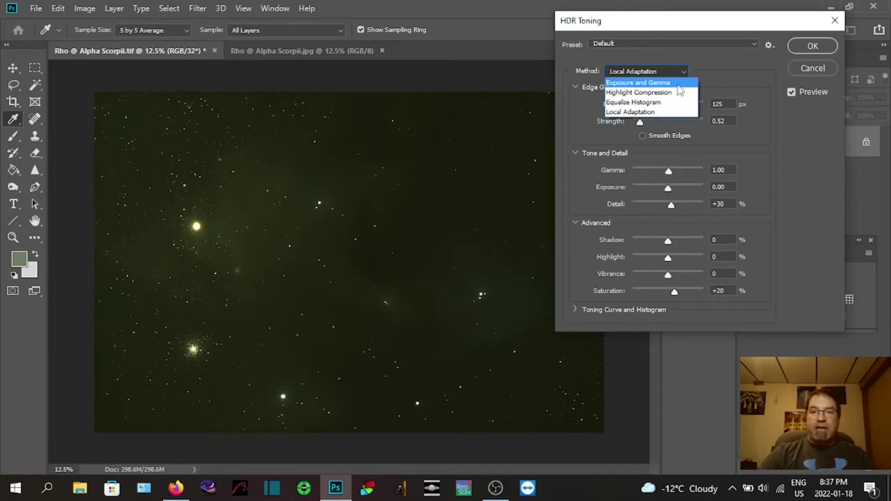
click(680, 90)
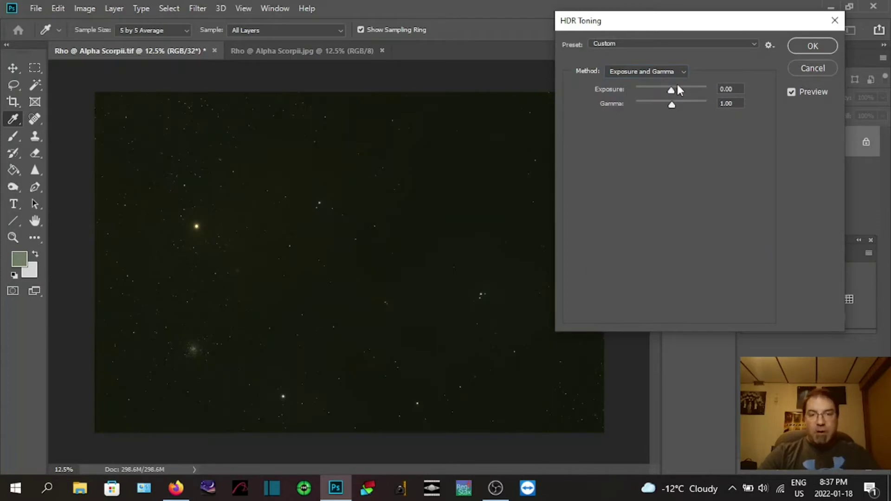
click(802, 45)
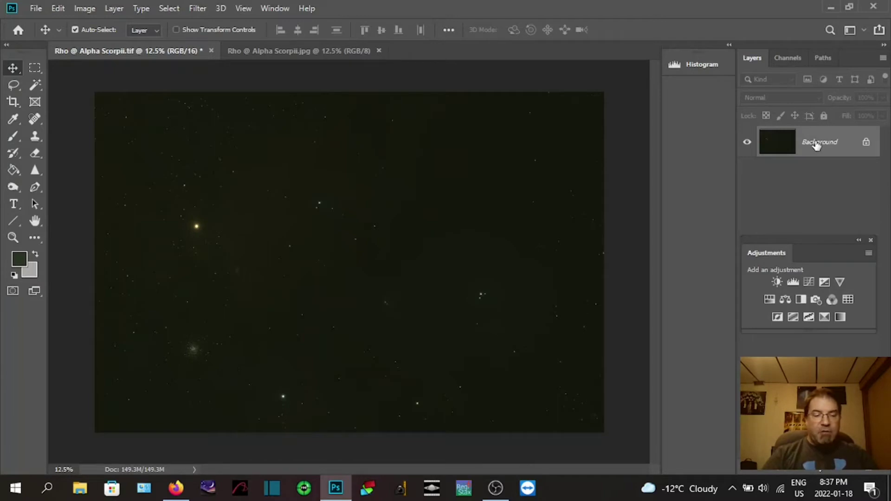
- Duplicate the Background layer and brighten the copy with a Levels adjustment, setting the RGB midtone input to 1.76
key(ctrl)
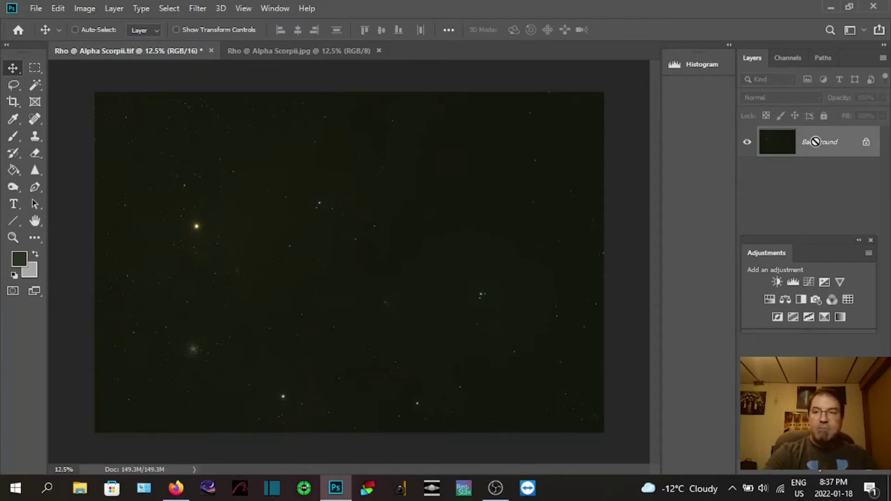
key(ctrl+j)
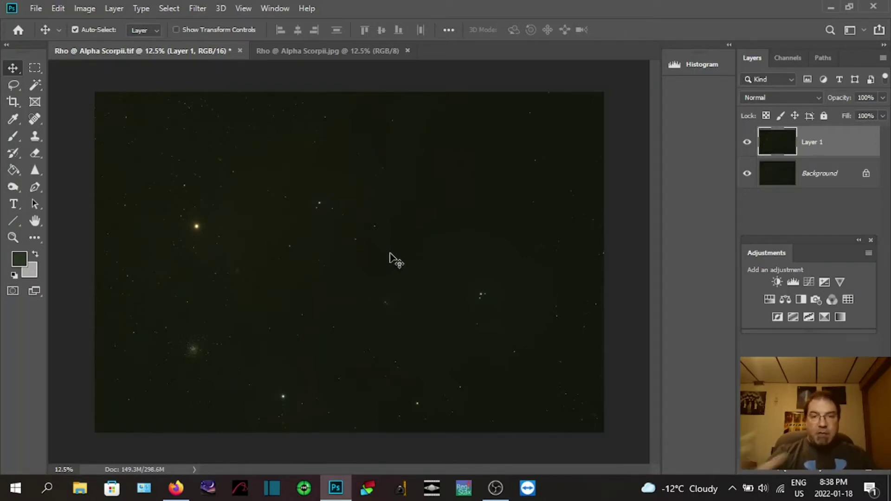
click(90, 9)
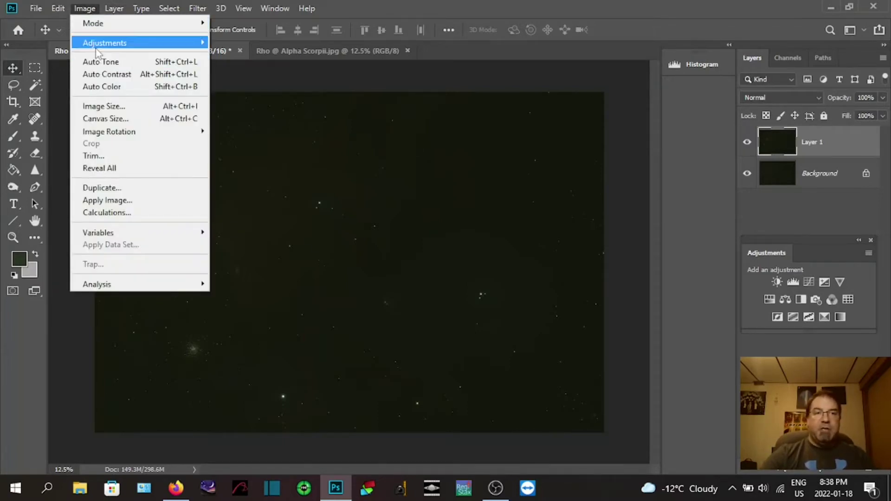
mouse_move(96, 46)
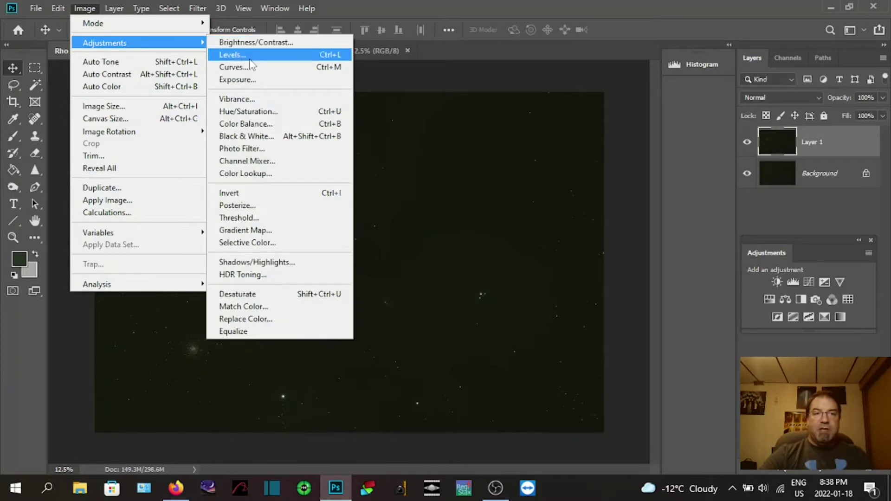
click(546, 78)
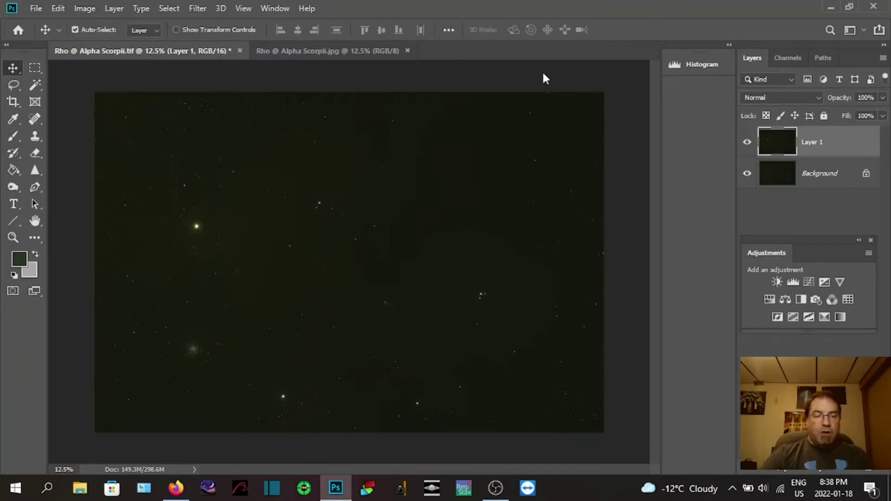
key(ctrl+l)
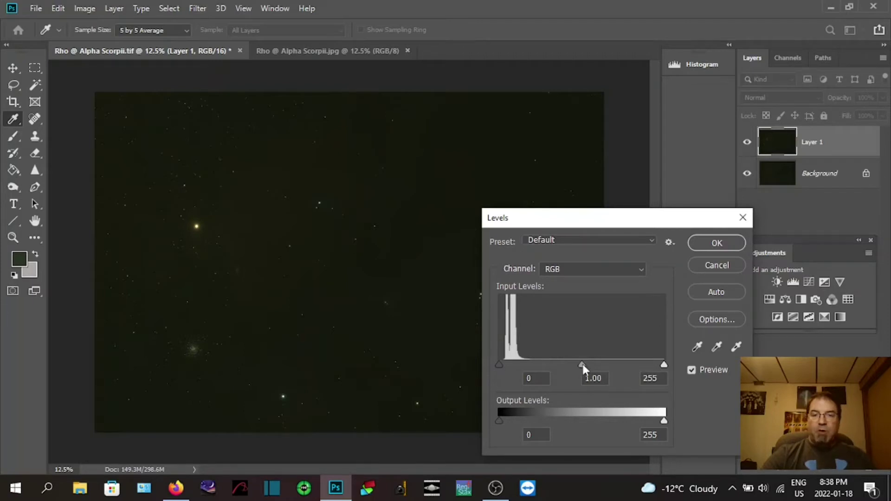
drag(583, 364, 548, 363)
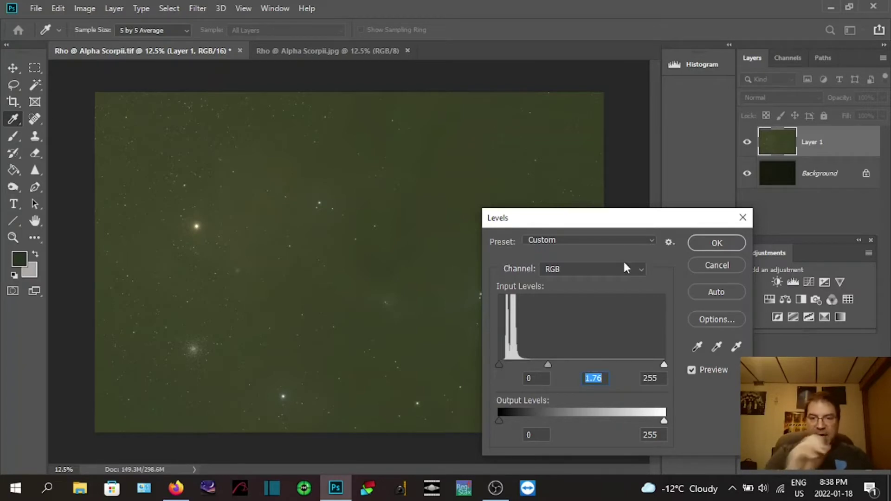
click(696, 240)
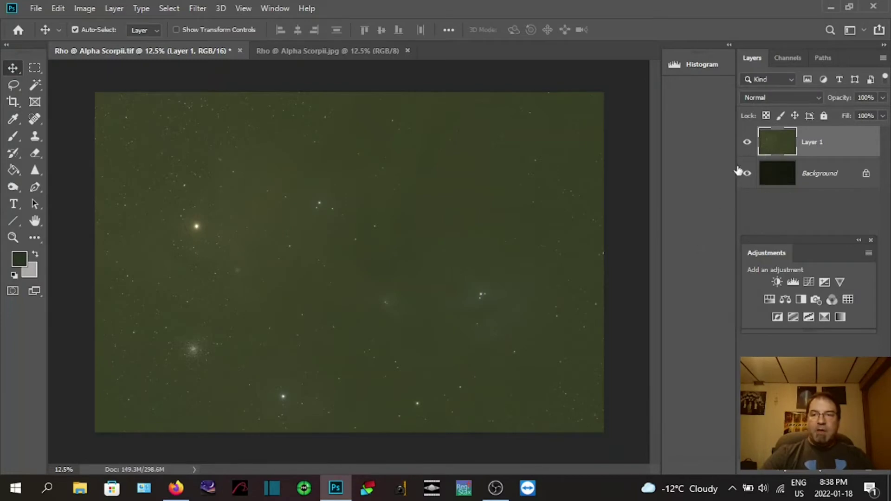
- Show the colour histogram and start a Levels adjustment that aligns red with blue, setting the Red channel's midtone to 0.80
click(696, 66)
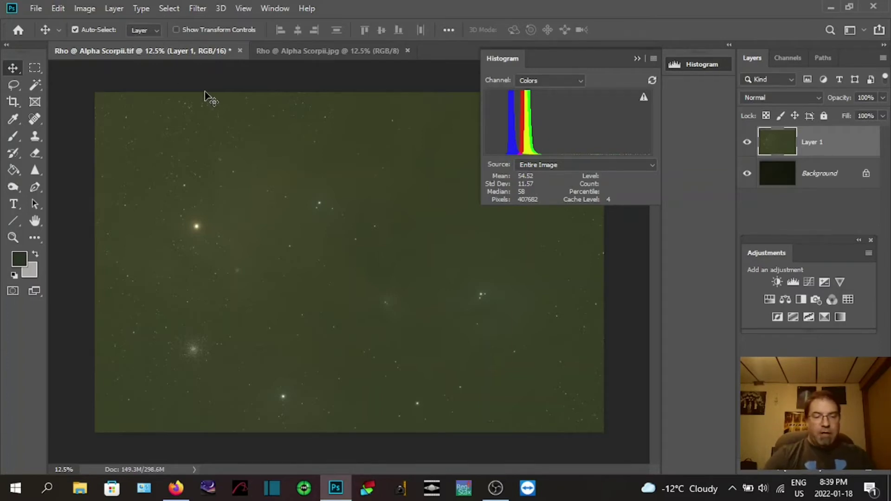
key(ctrl+l)
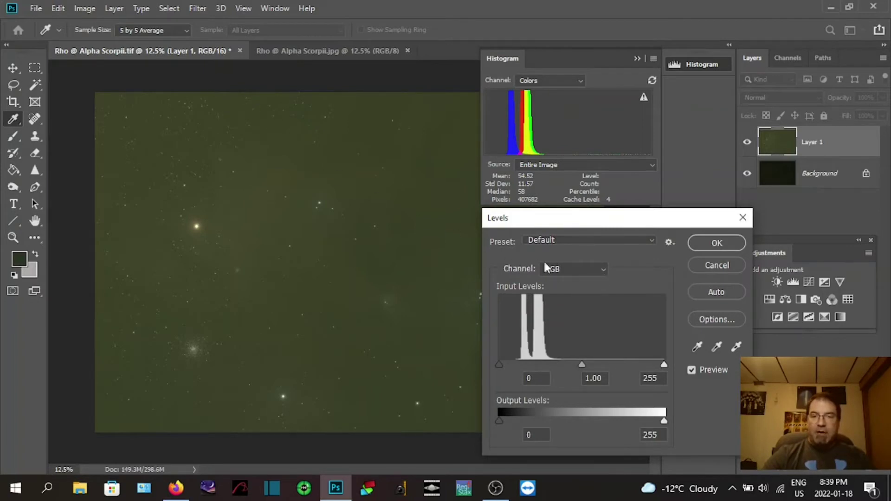
click(604, 270)
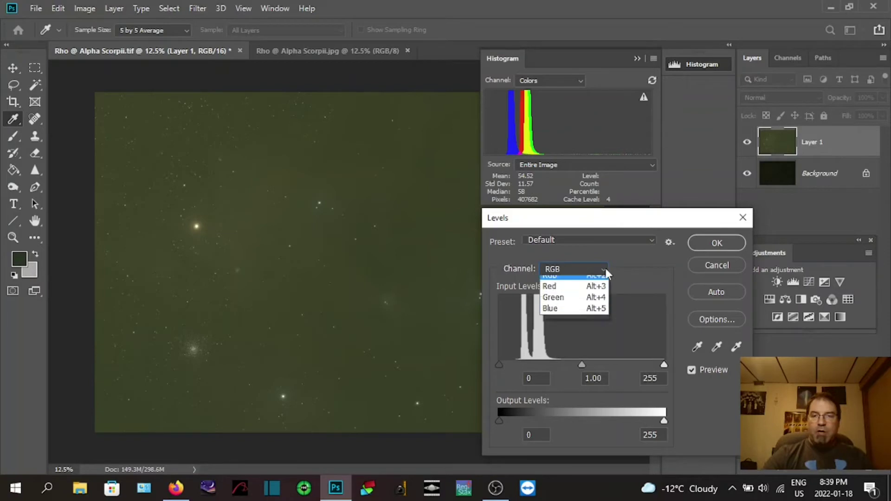
click(565, 295)
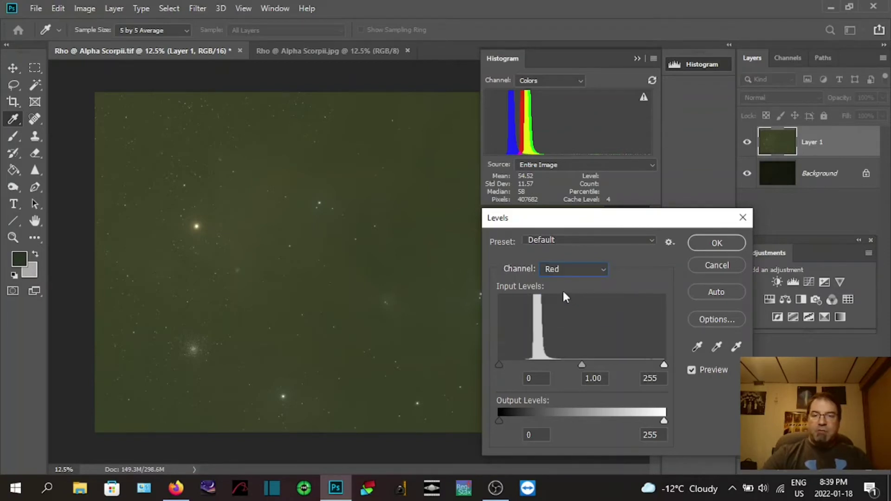
click(581, 366)
click(591, 364)
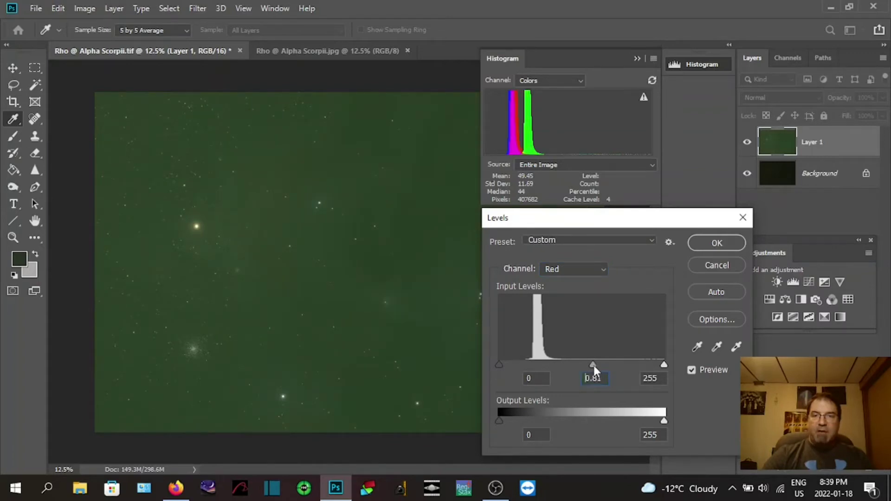
click(594, 366)
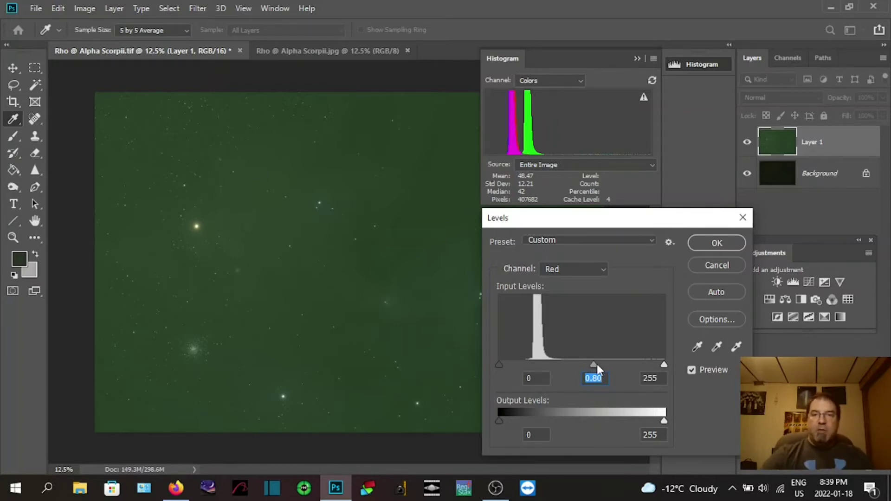
- Align the green histogram peak with the other colours by setting the Green channel's midtone to 0.74, and apply the Levels adjustment
click(603, 268)
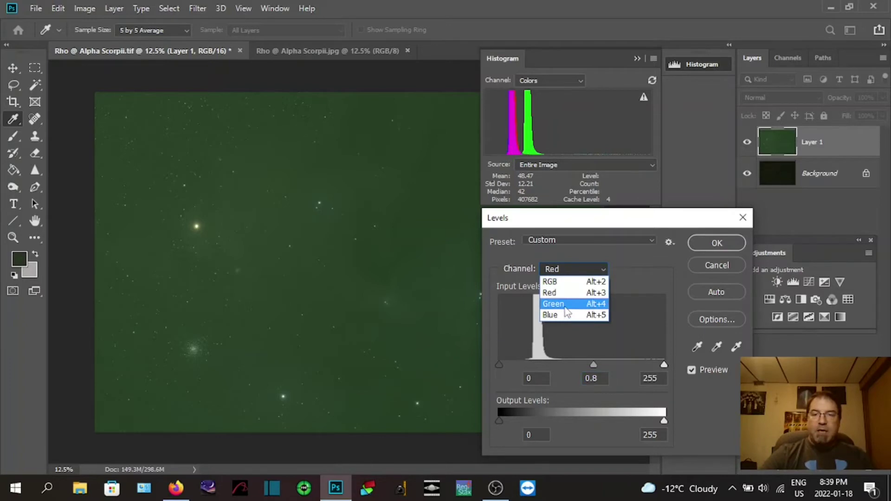
click(565, 305)
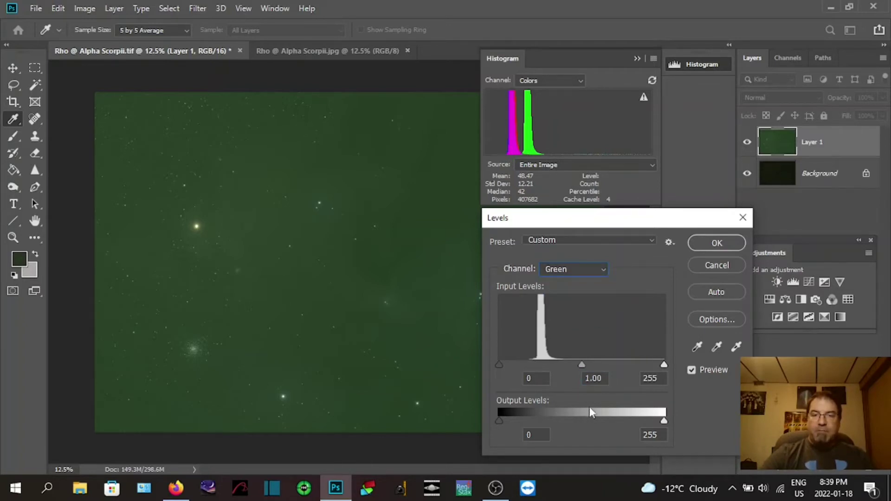
drag(583, 365, 589, 365)
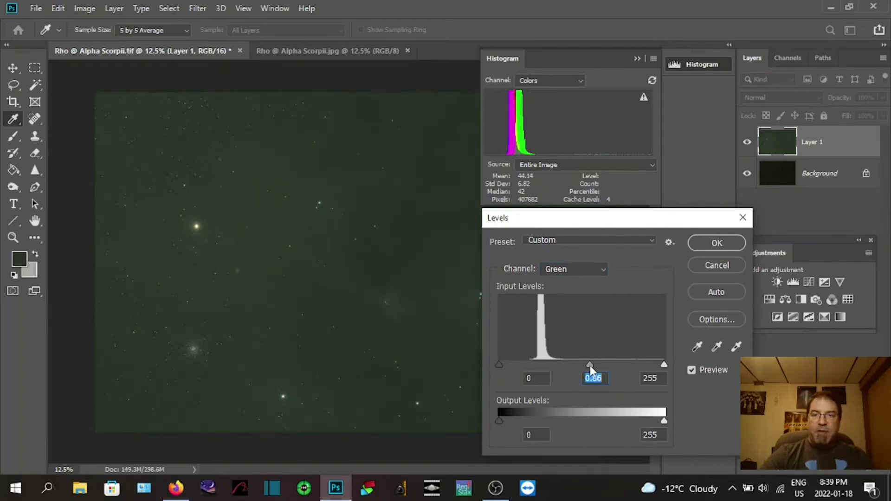
drag(596, 366, 595, 366)
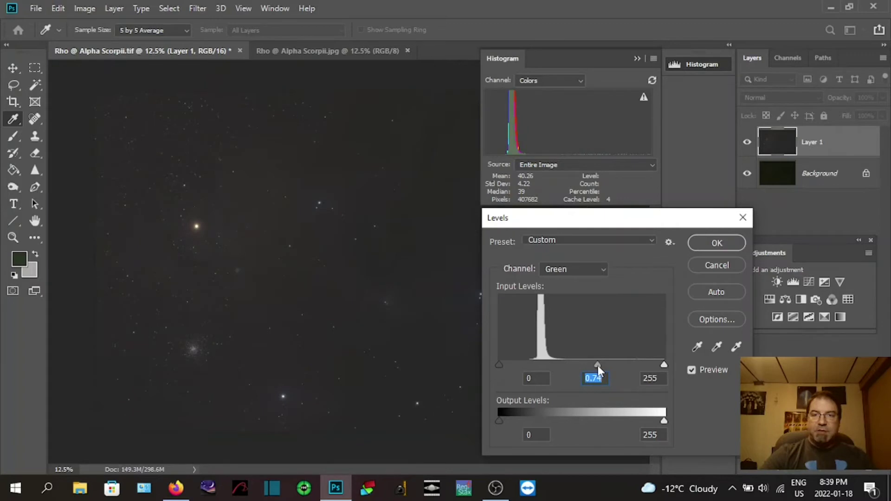
drag(599, 366, 598, 365)
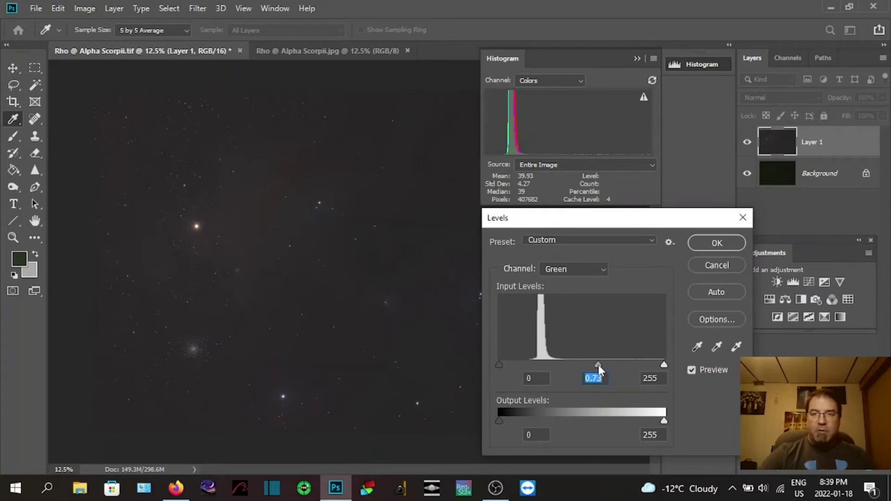
drag(598, 364, 598, 364)
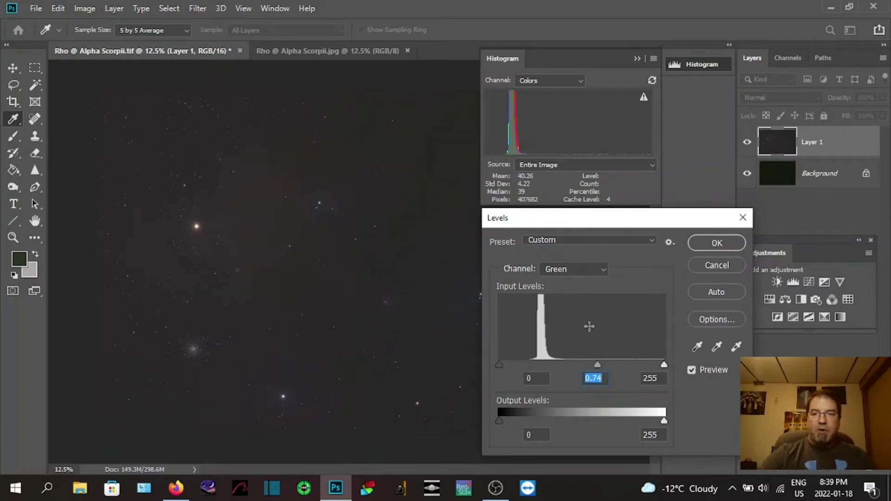
click(692, 240)
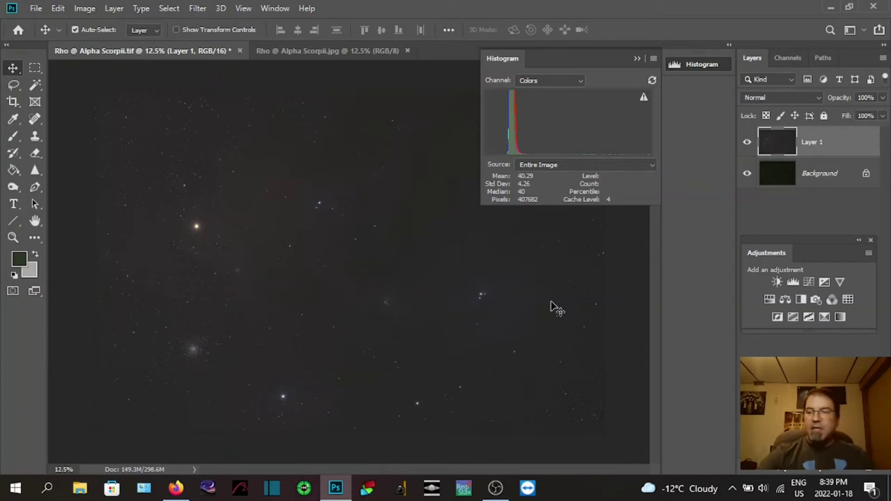
- Collapse the histogram and darken the sky background with Levels, setting the RGB black point input to 25
click(636, 58)
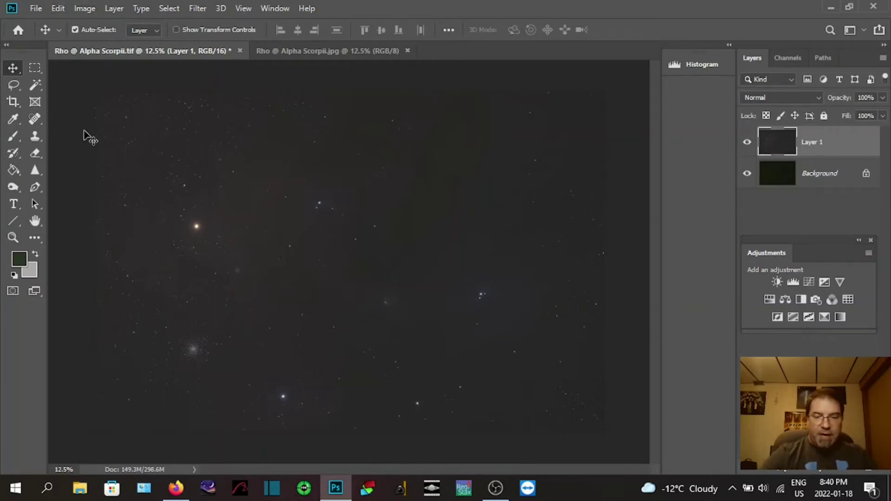
key(ctrl+l)
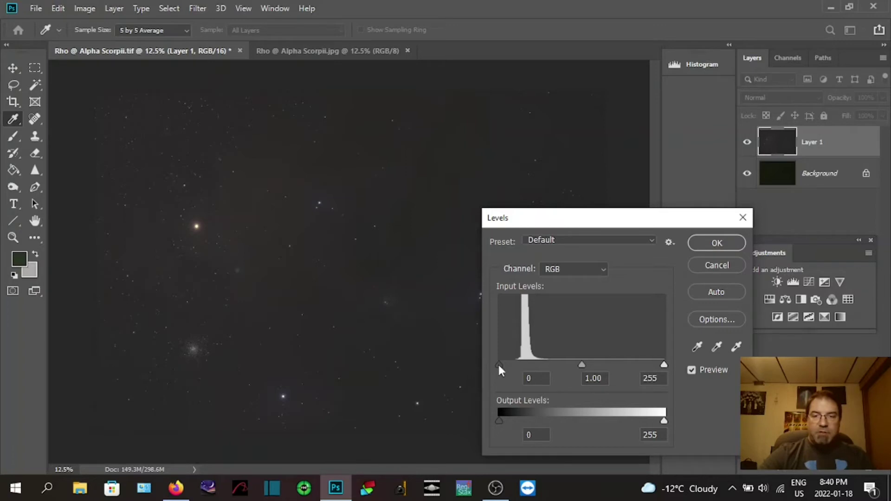
drag(499, 366, 516, 365)
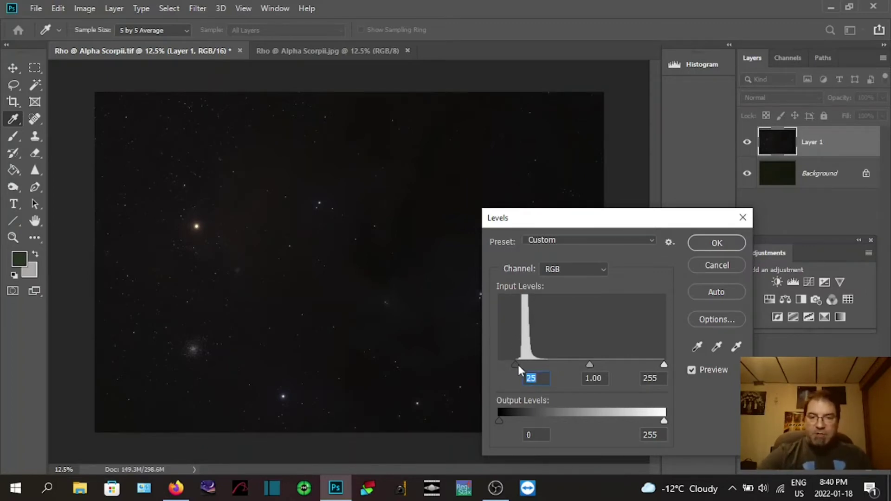
drag(514, 364, 521, 364)
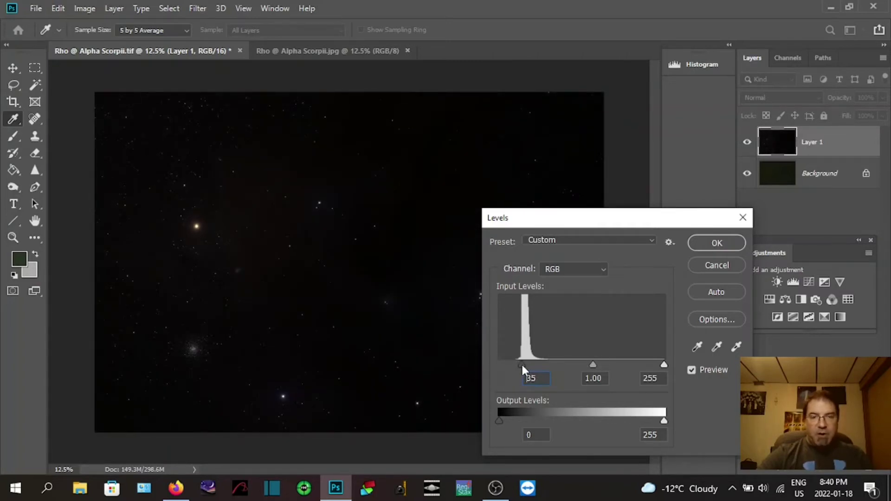
drag(522, 365, 514, 364)
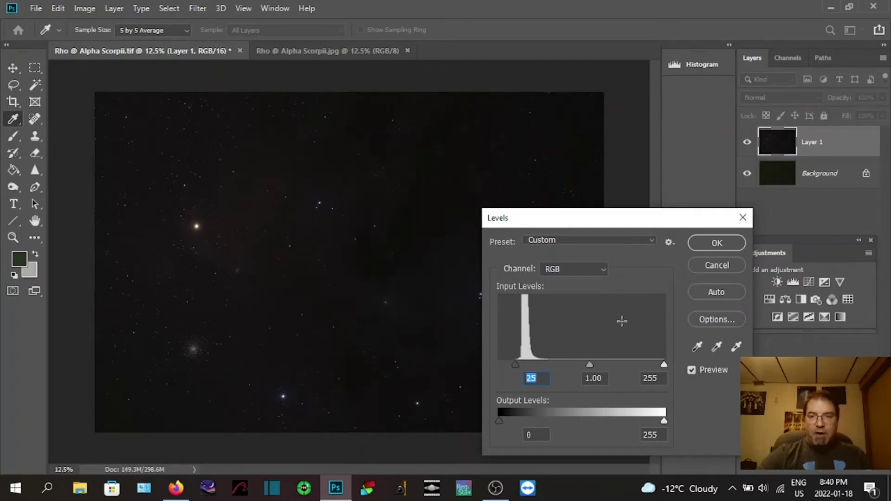
click(715, 243)
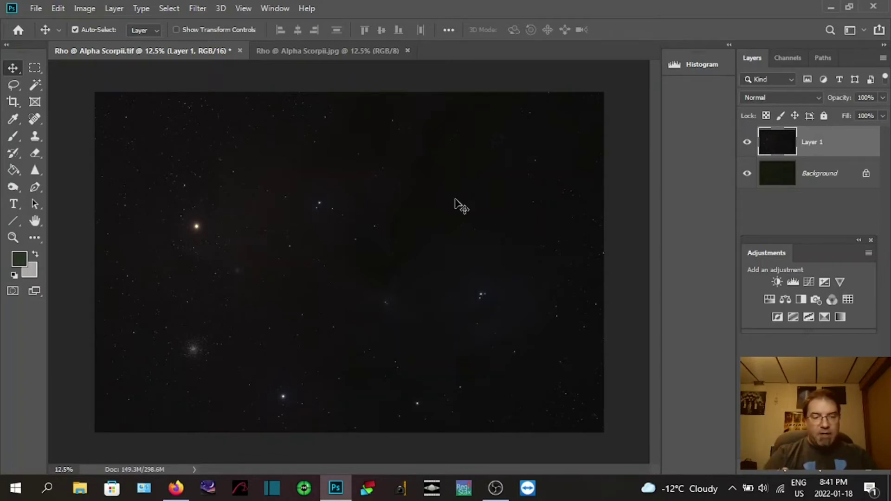
key(ctrl)
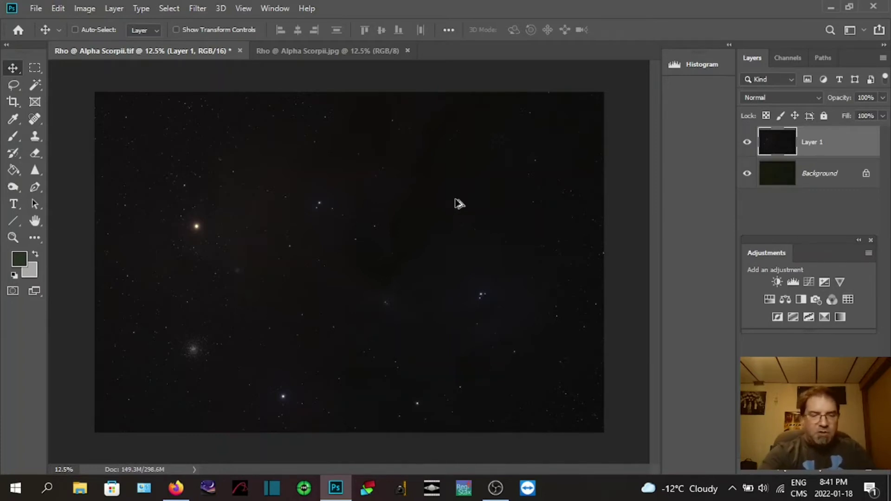
- Stamp the visible layers onto a new layer and stretch it with Curves, mapping input 22 to output 35 and anchoring 13 at 13
key(ctrl+shift+alt+e)
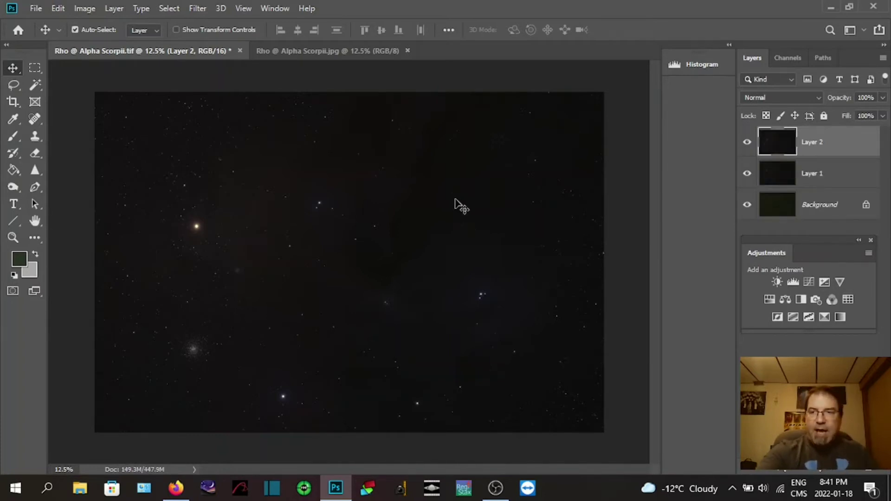
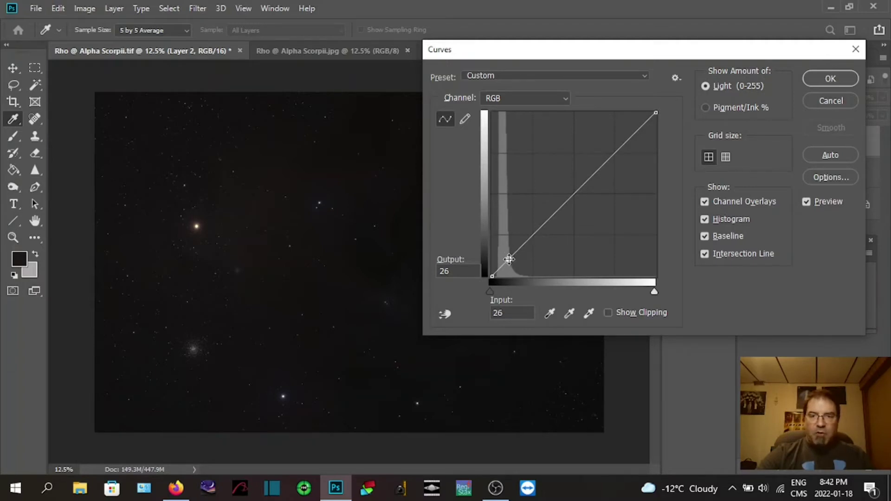
drag(510, 260, 506, 253)
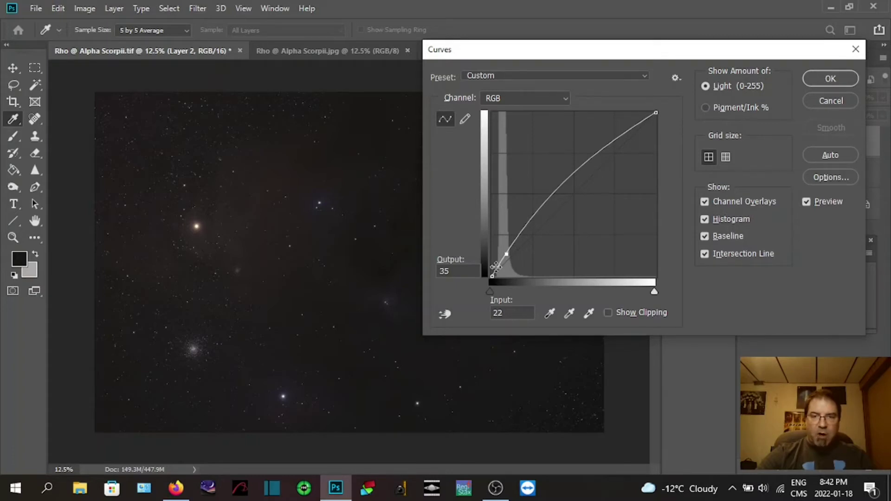
drag(497, 267, 500, 268)
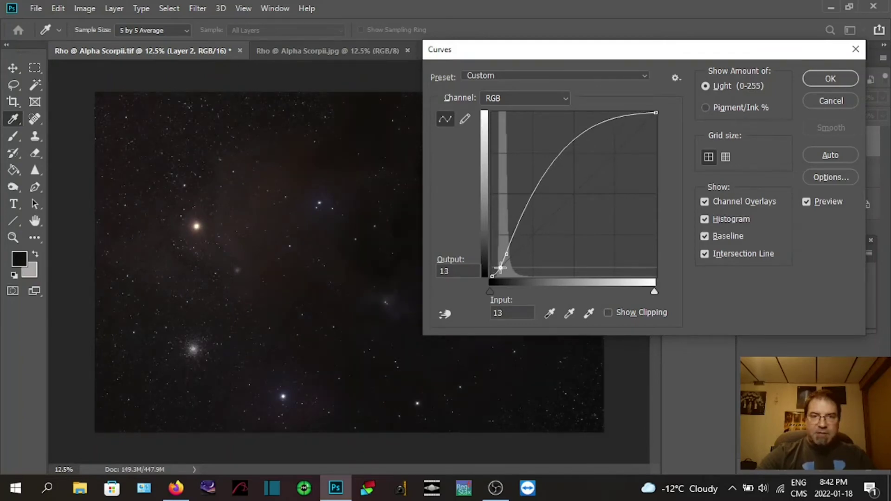
drag(500, 268, 501, 268)
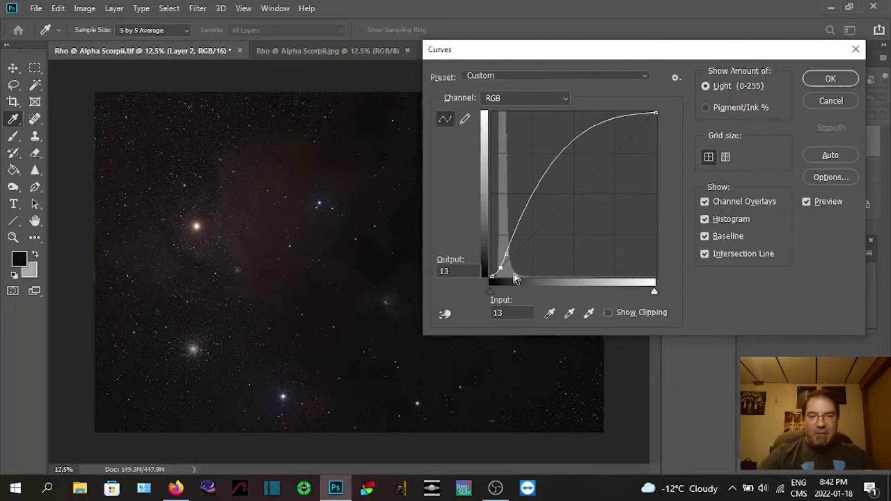
drag(626, 56, 849, 56)
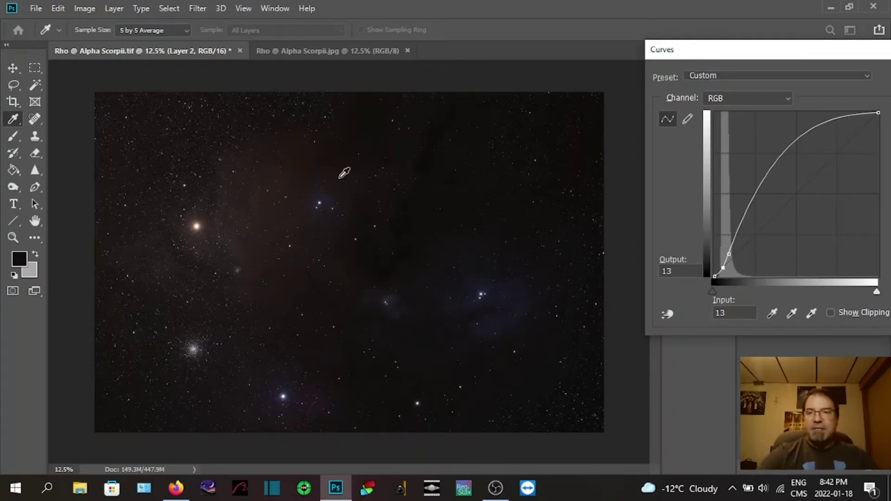
click(769, 55)
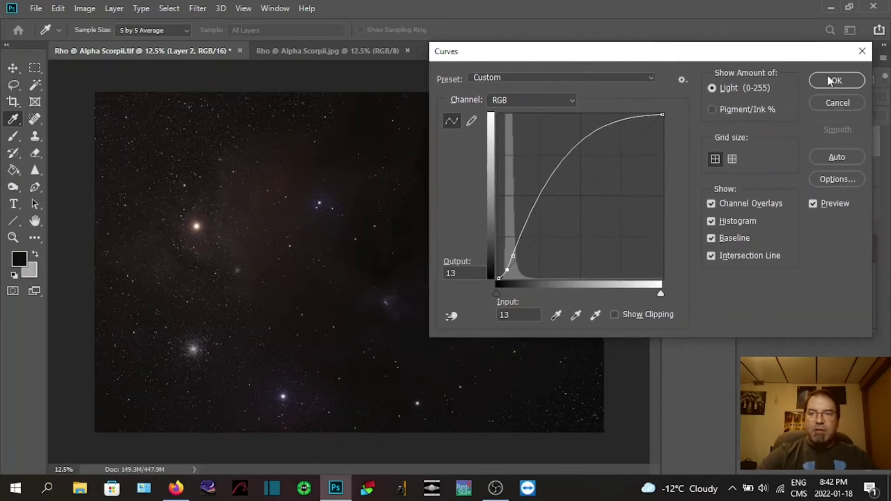
click(830, 80)
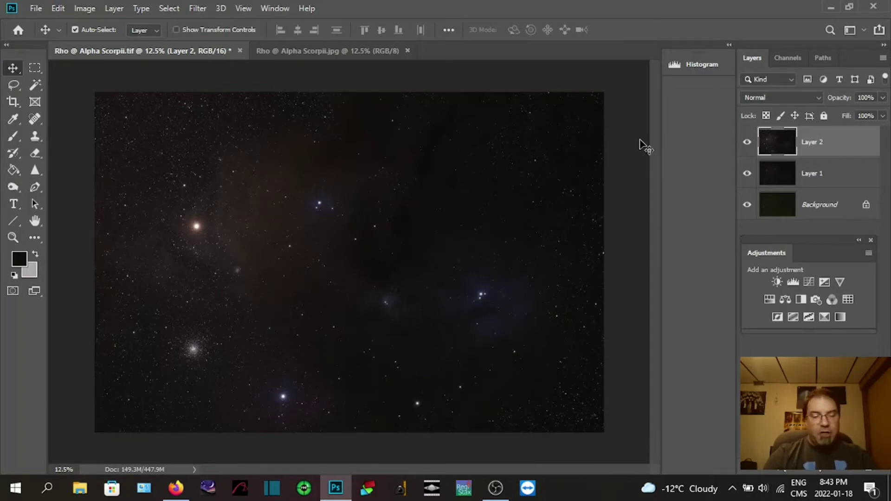
- Duplicate Layer 2, uncover the whole layer stack by moving the Adjustments palette, and compare the image with the finished Rho @ Alpha Scorpii.jpg
key(ctrl+j)
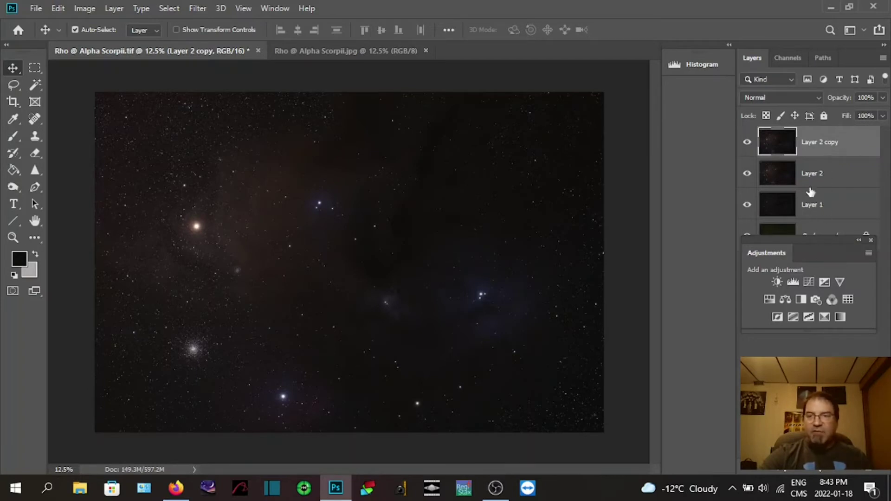
drag(823, 239, 821, 272)
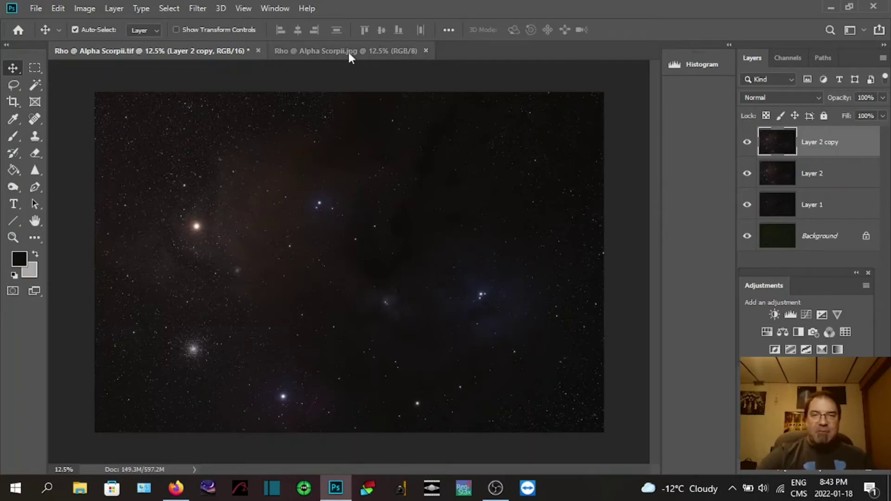
click(315, 51)
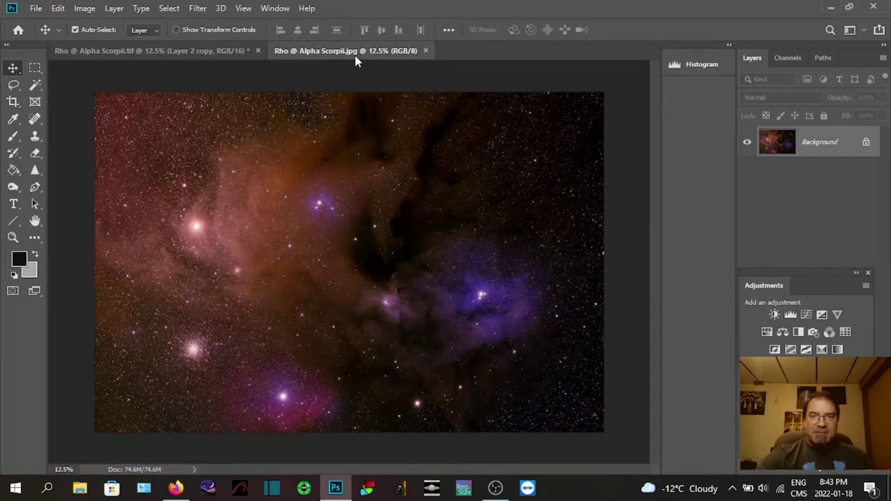
click(186, 52)
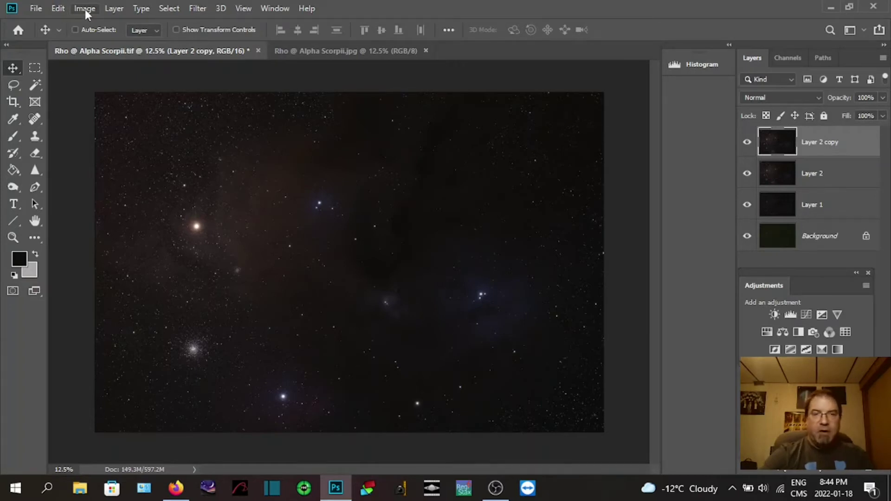
- Brighten the Layer 2 copy by raising the RGB midtones with a Levels adjustment, and check the colour histogram
key(ctrl+l)
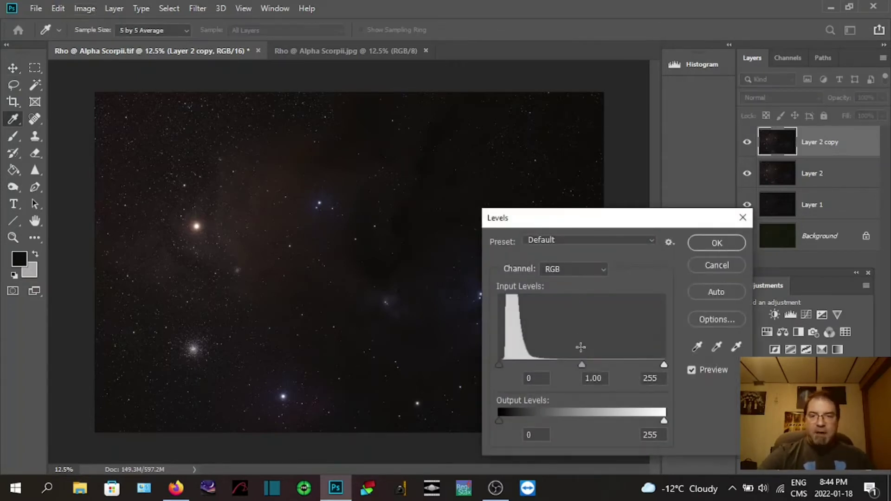
drag(582, 366, 561, 367)
click(699, 248)
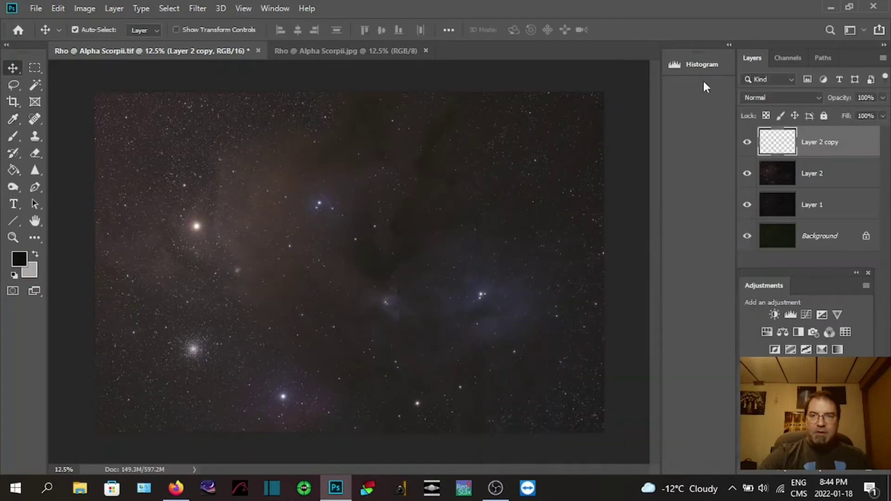
click(689, 64)
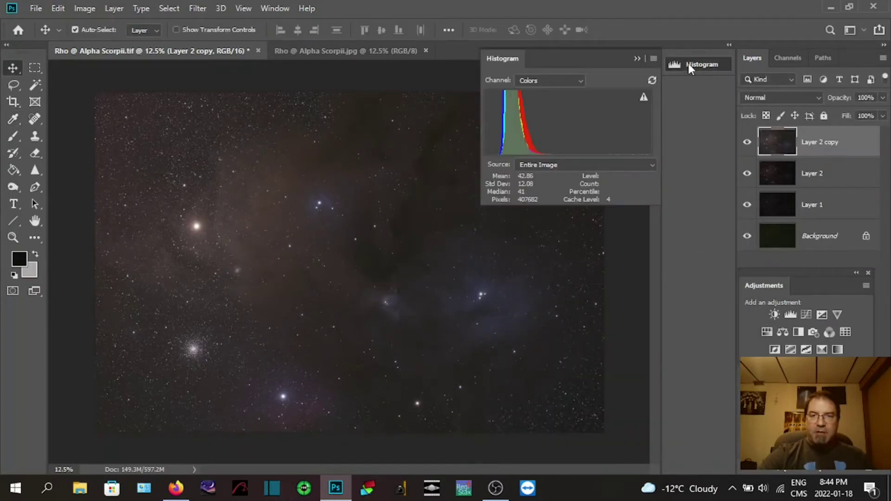
click(689, 64)
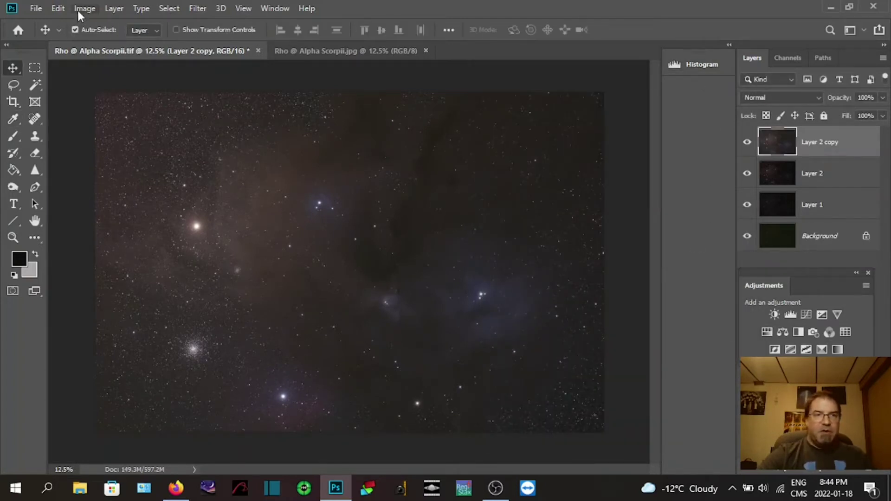
- Apply Levels to the Layer 2 copy with the black point at 13 and a gray point sampled in the central dark nebula
key(ctrl+l)
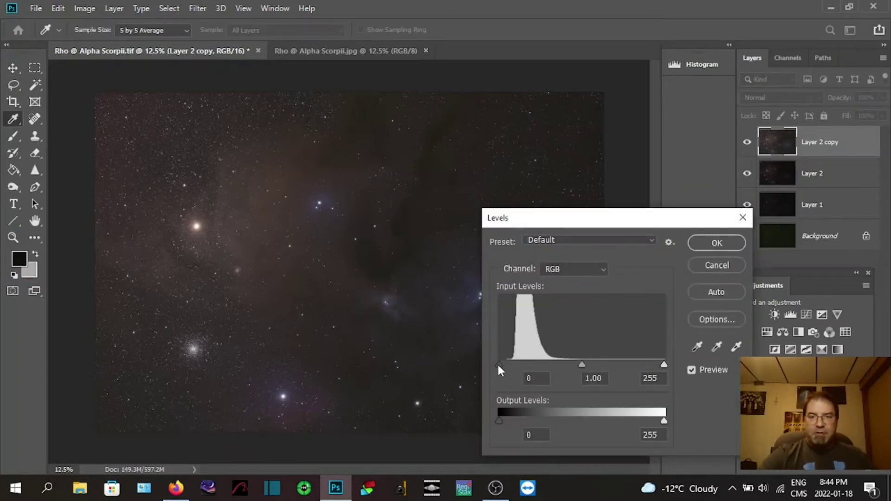
drag(498, 364, 506, 365)
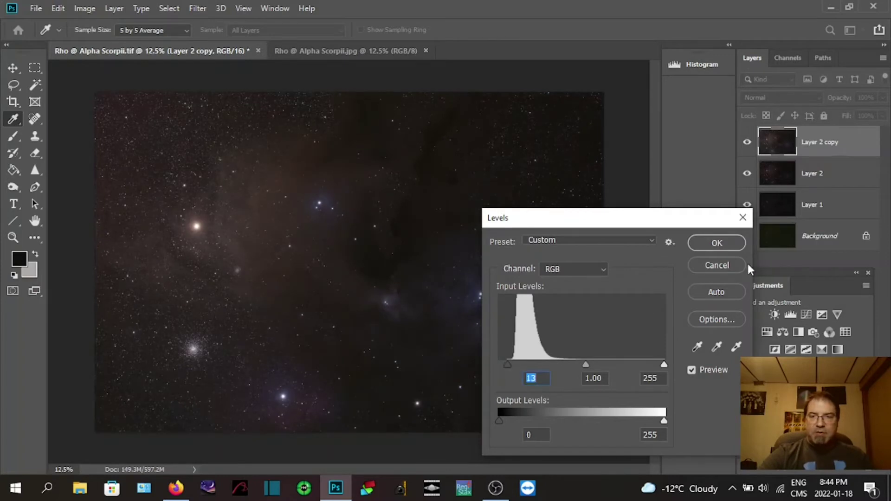
click(716, 347)
click(373, 259)
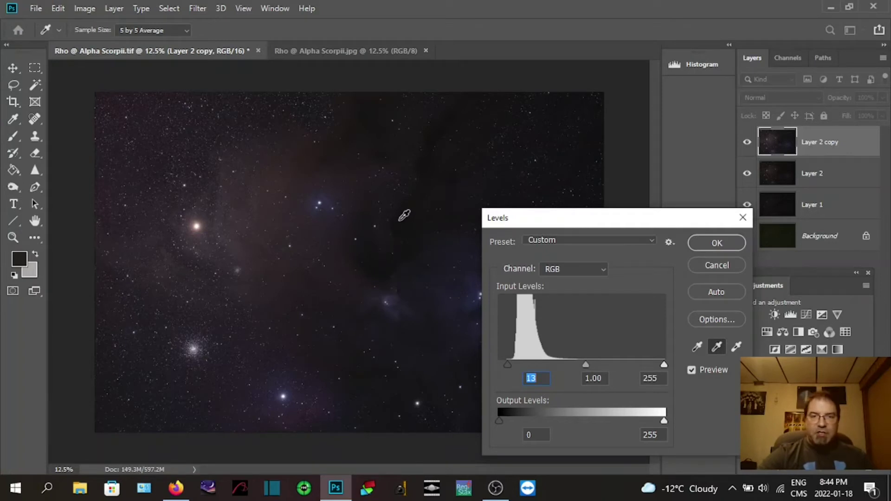
click(330, 150)
click(291, 170)
click(350, 296)
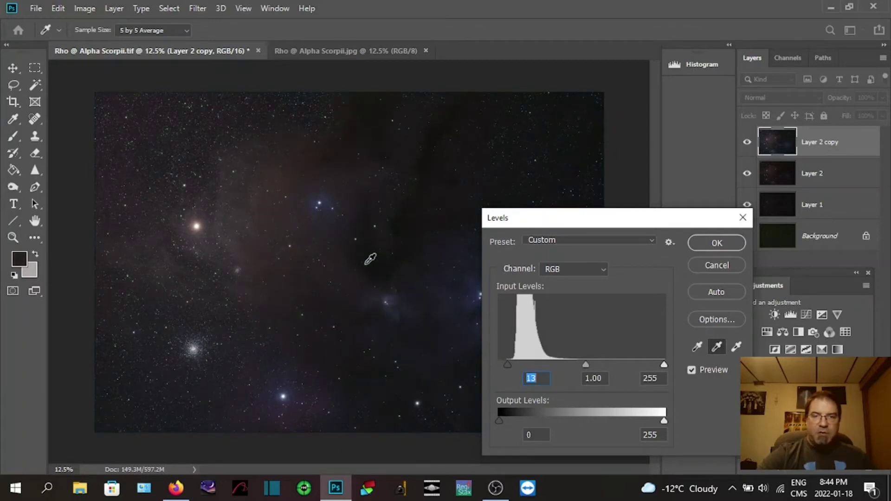
click(407, 222)
click(370, 238)
click(715, 241)
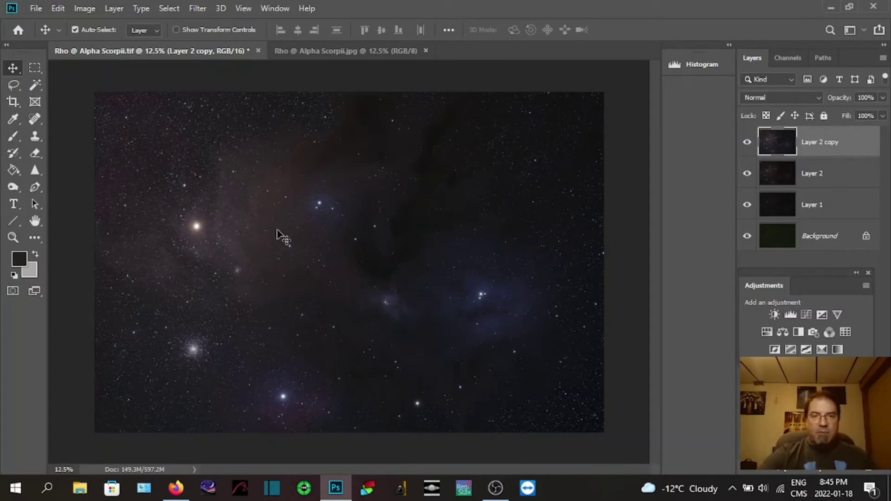
- Compare the image with the finished JPG and start a Vibrance adjustment on the Layer 2 copy with Saturation at +50
click(328, 51)
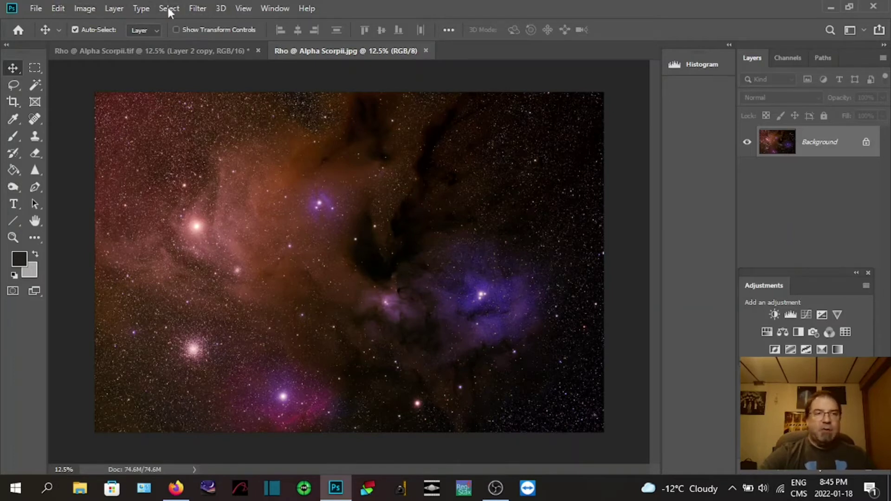
click(192, 51)
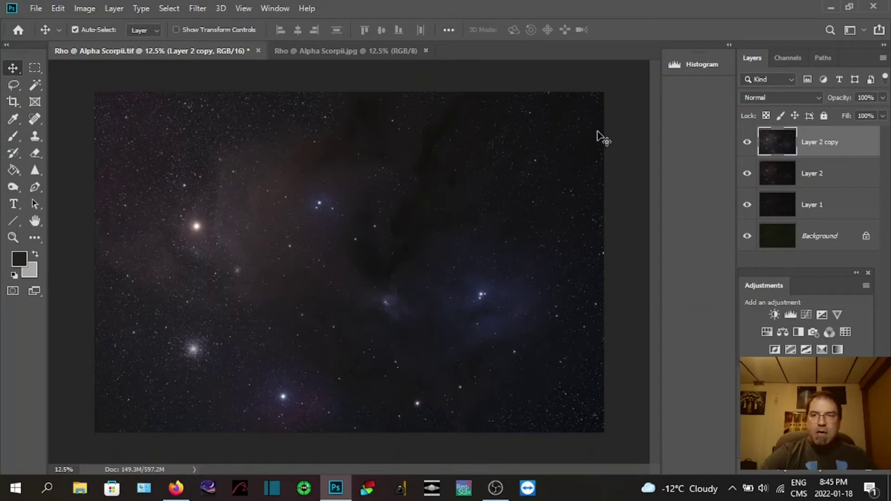
click(82, 10)
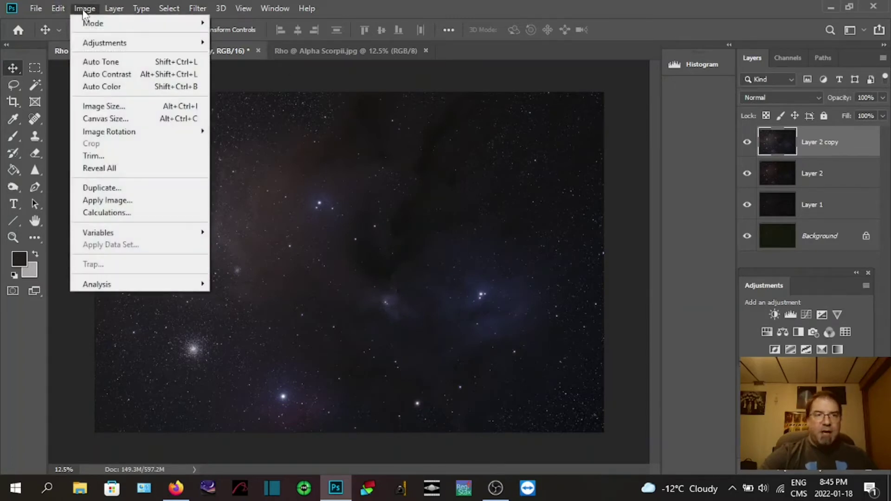
mouse_move(94, 48)
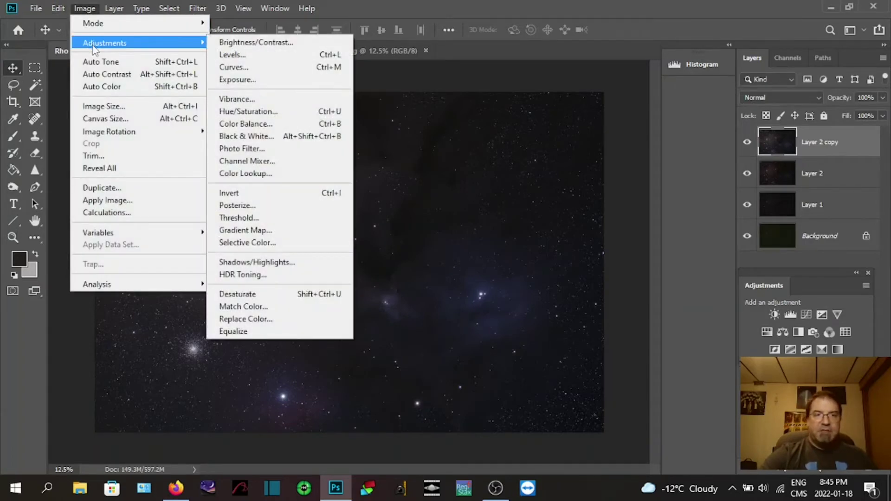
click(241, 100)
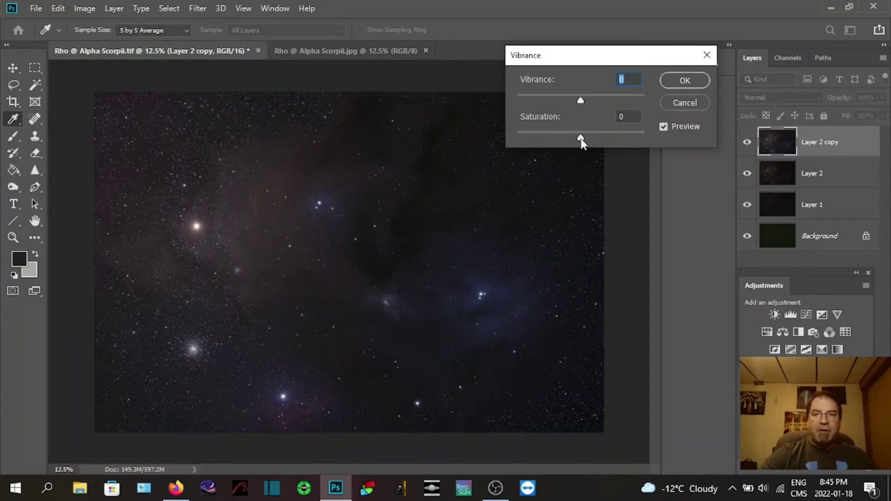
drag(581, 138, 585, 139)
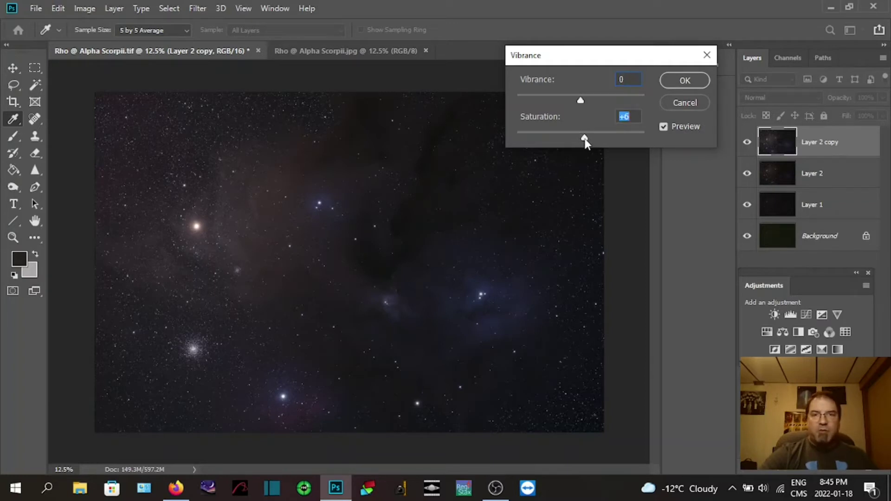
drag(585, 138, 605, 139)
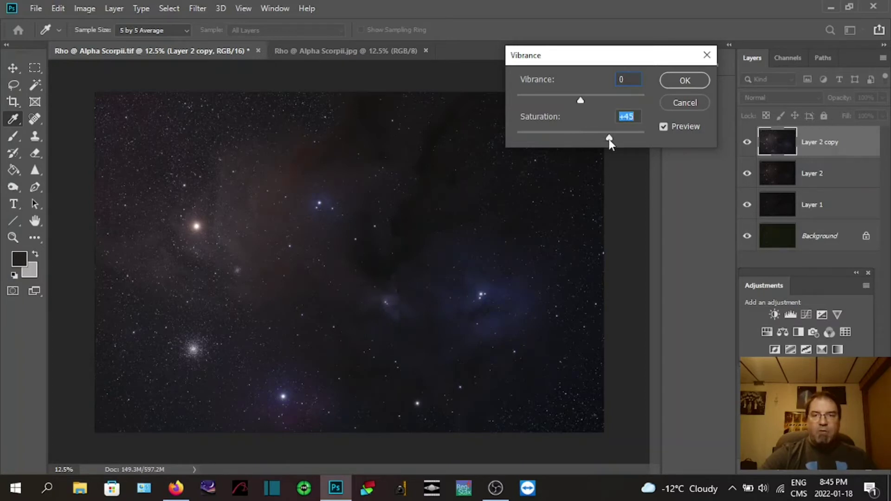
mouse_move(603, 140)
mouse_down()
mouse_move(580, 139)
mouse_move(601, 138)
mouse_up()
click(663, 127)
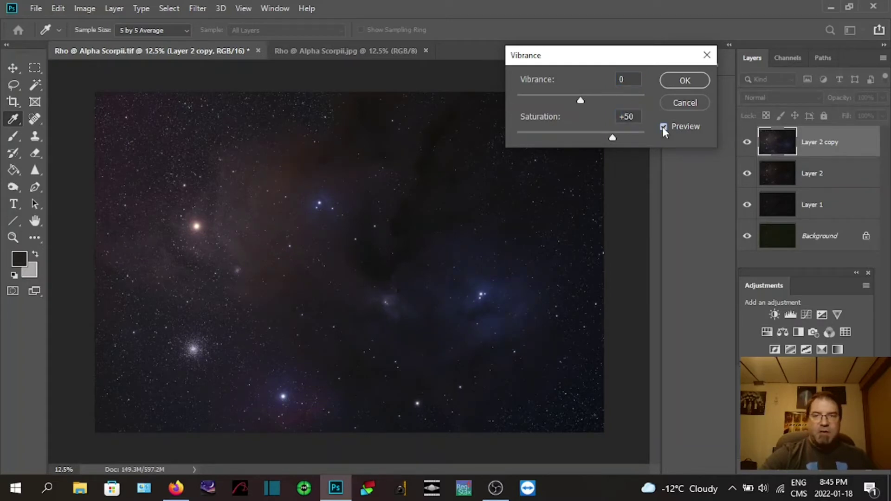
- Raise the vibrance slightly, apply the adjustment, and compare the image with the Layer 2 copy hidden and shown
drag(583, 101, 594, 102)
double_click(663, 127)
click(684, 81)
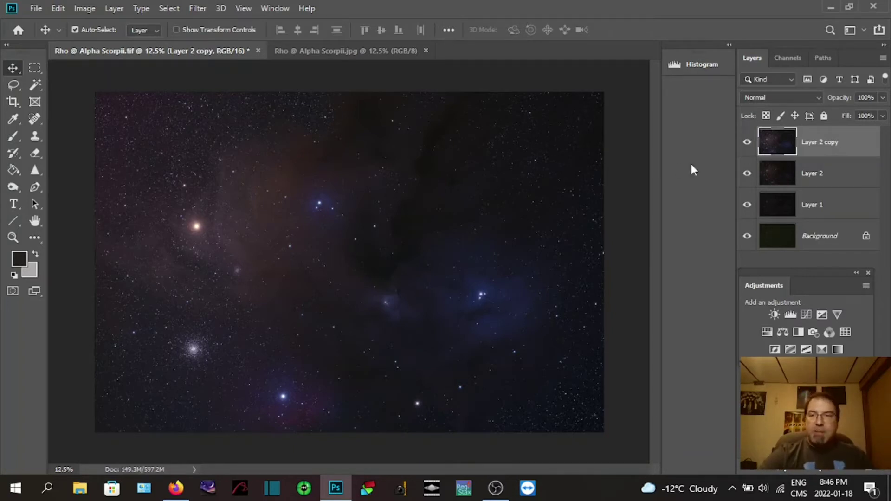
click(748, 143)
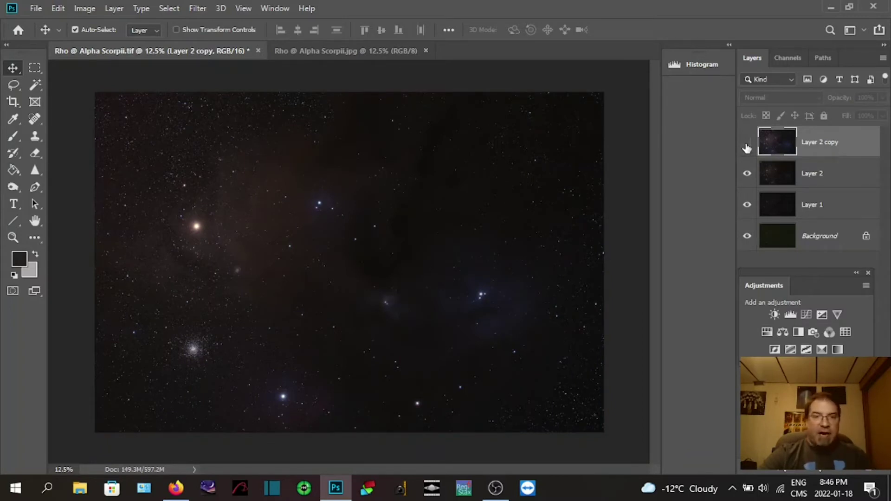
click(747, 144)
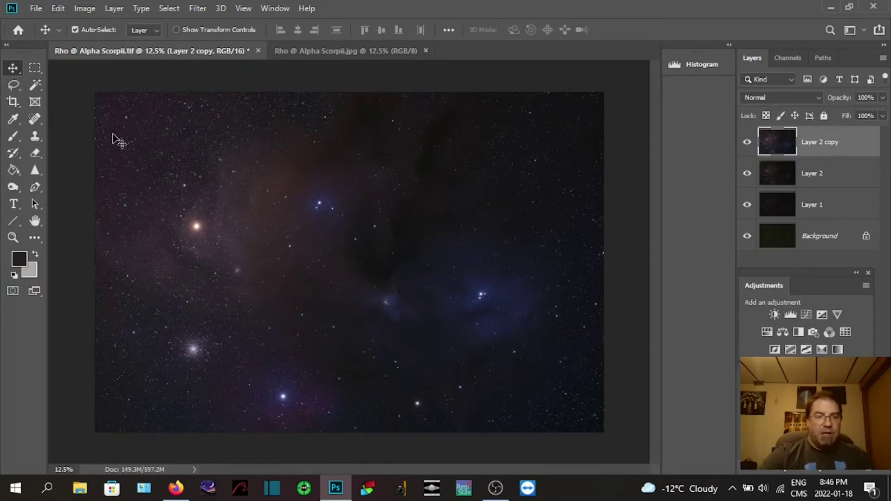
- Apply Levels to the Layer 2 copy with midtones at 1.16 and a gray point sampled in the central dark nebula
key(ctrl+l)
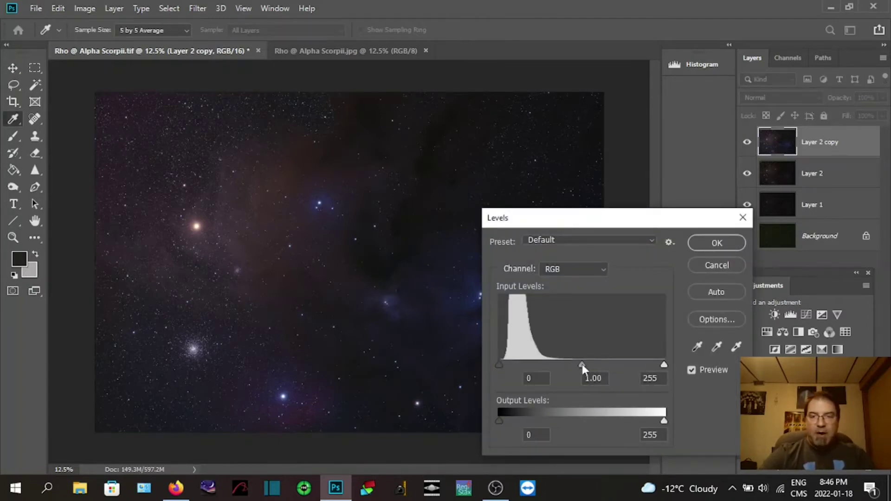
drag(581, 364, 576, 364)
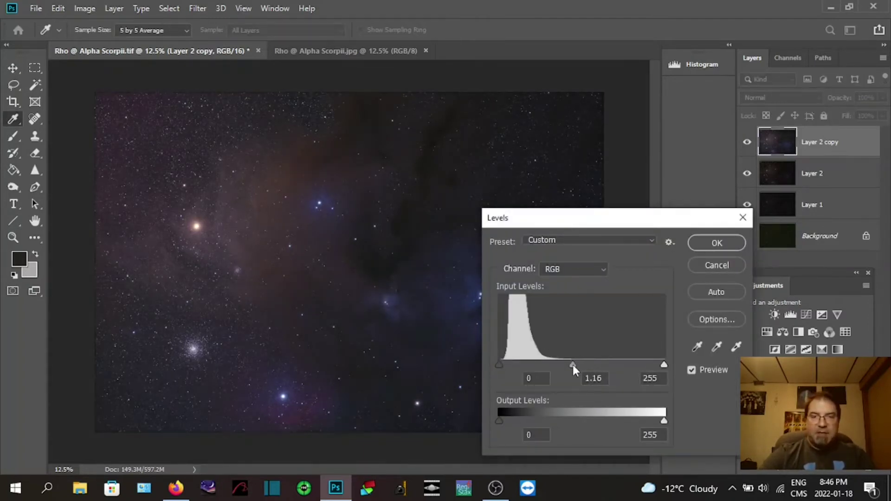
click(573, 365)
click(716, 349)
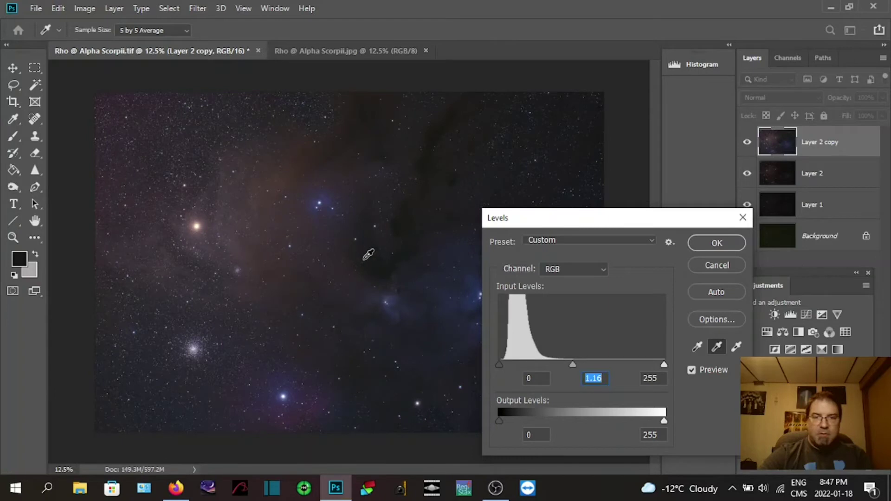
click(699, 244)
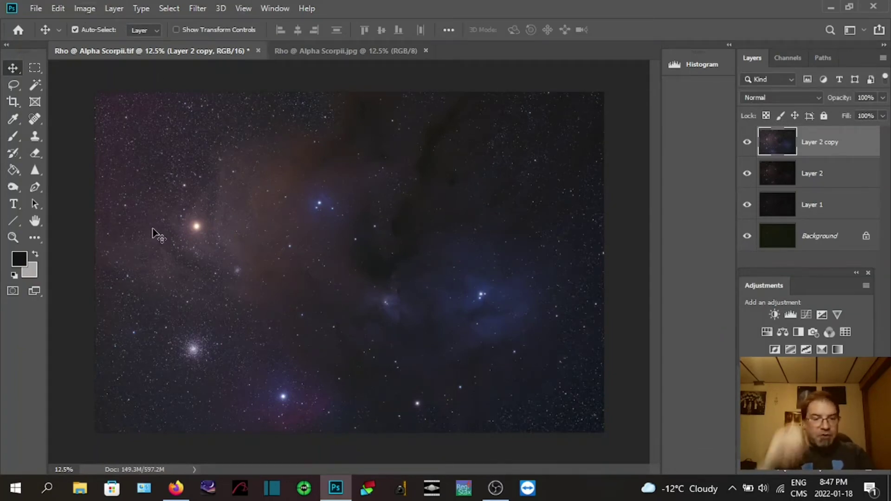
- Duplicate the Layer 2 copy and start an RGB Curves adjustment with points sampled from the image at inputs 35 and 68
key(ctrl+j)
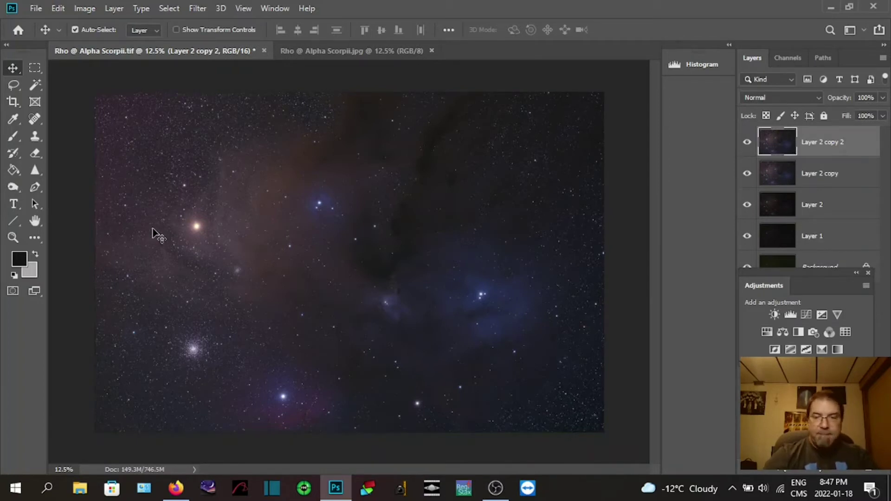
key(ctrl+m)
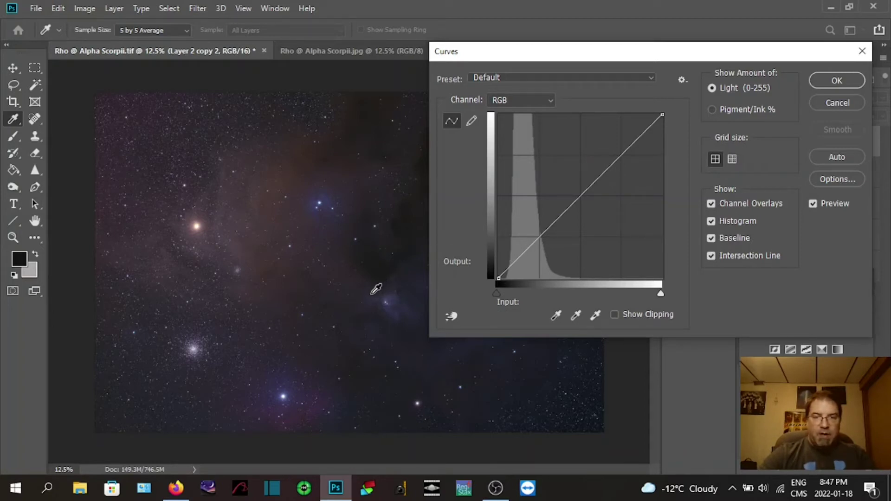
ctrl+click(409, 296)
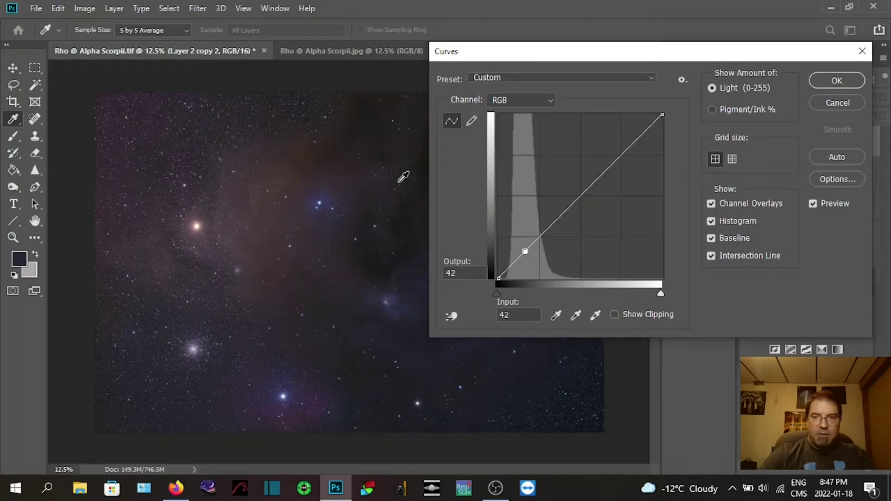
key(ctrl+d)
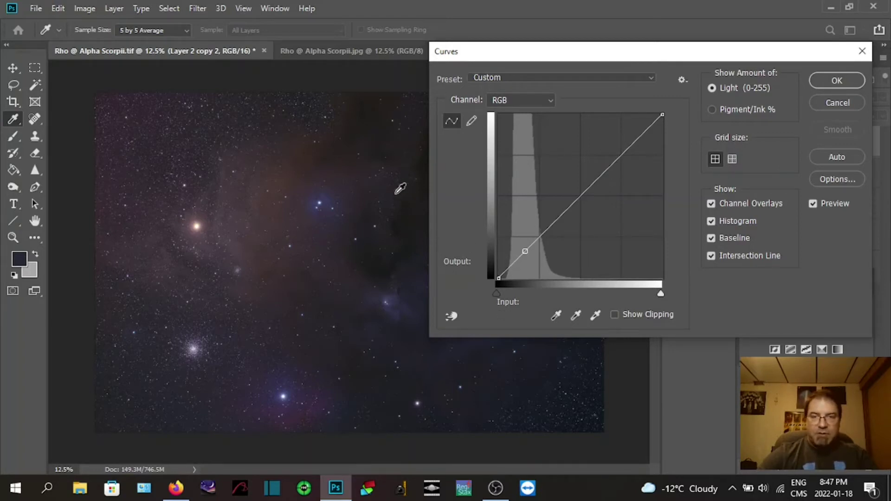
key(ctrl+z)
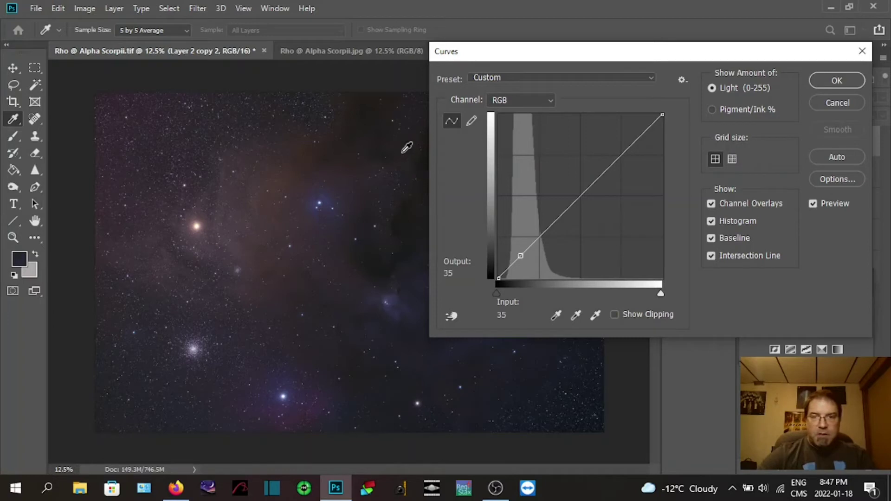
ctrl+click(233, 215)
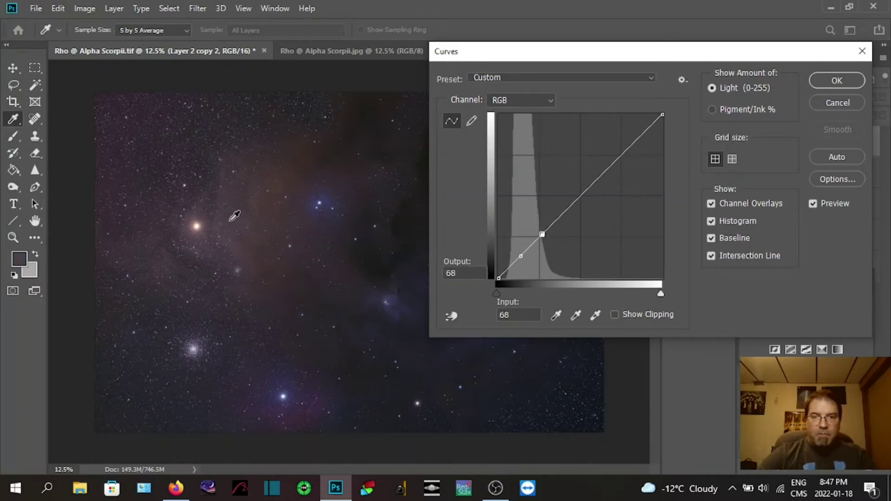
key(minus)
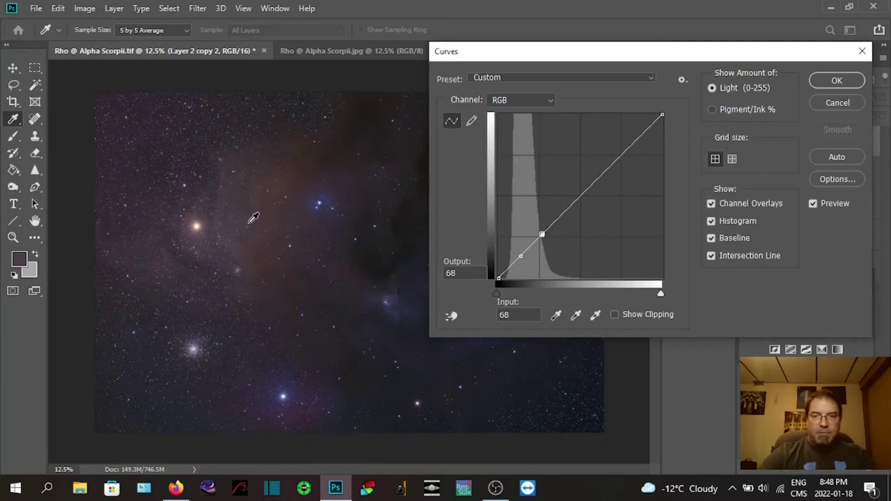
- Shape the RGB curve with points at input 24, output 13; input 62, output 71; and input 172, output 180
click(521, 256)
drag(522, 255, 515, 270)
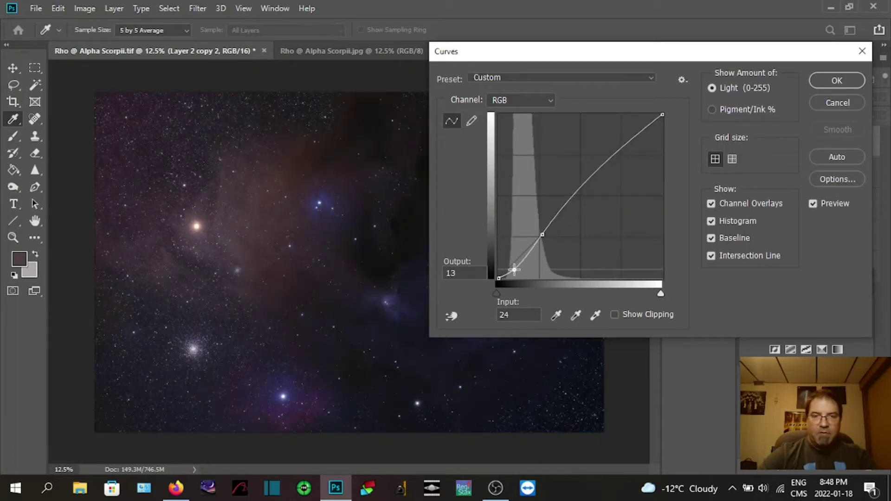
click(542, 234)
drag(542, 234, 538, 233)
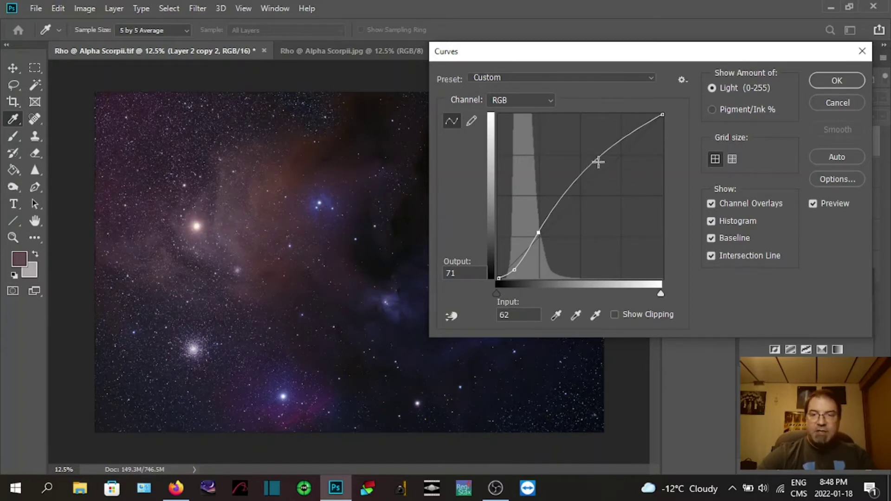
drag(597, 154, 609, 162)
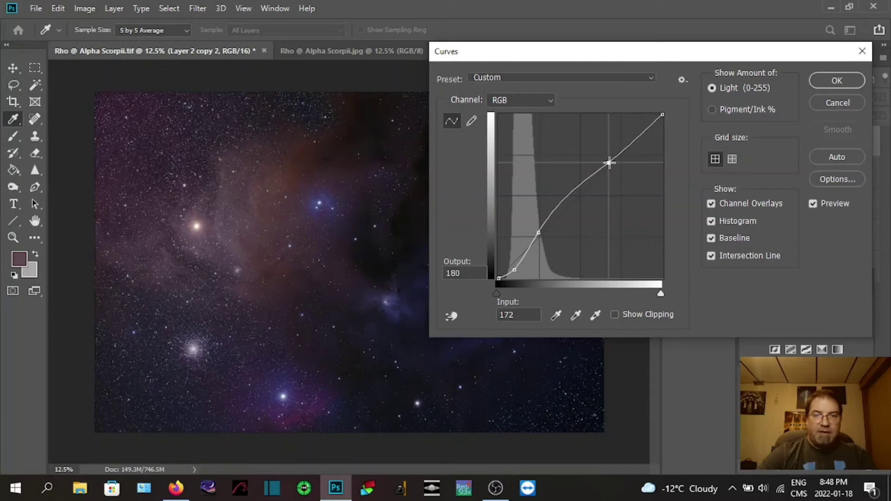
- Compare the full image with the Curves preview off and on, and apply the adjustment to Layer 2 copy 2
drag(648, 57, 828, 54)
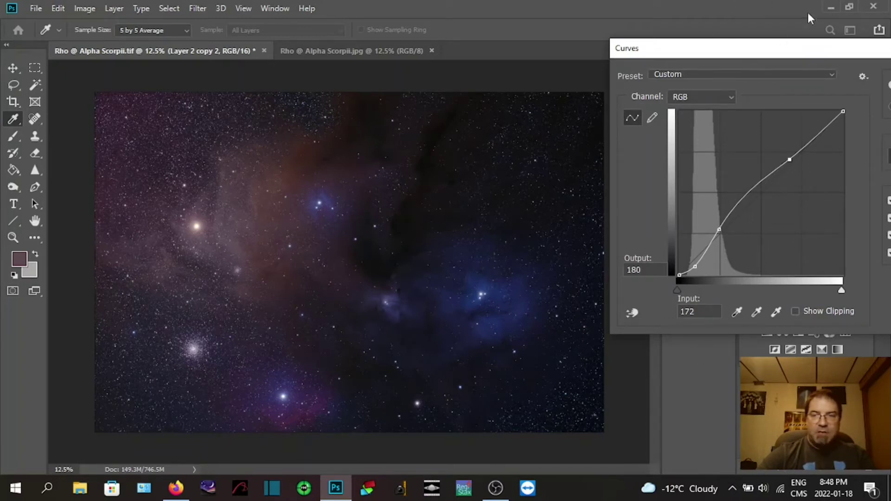
drag(734, 55, 529, 57)
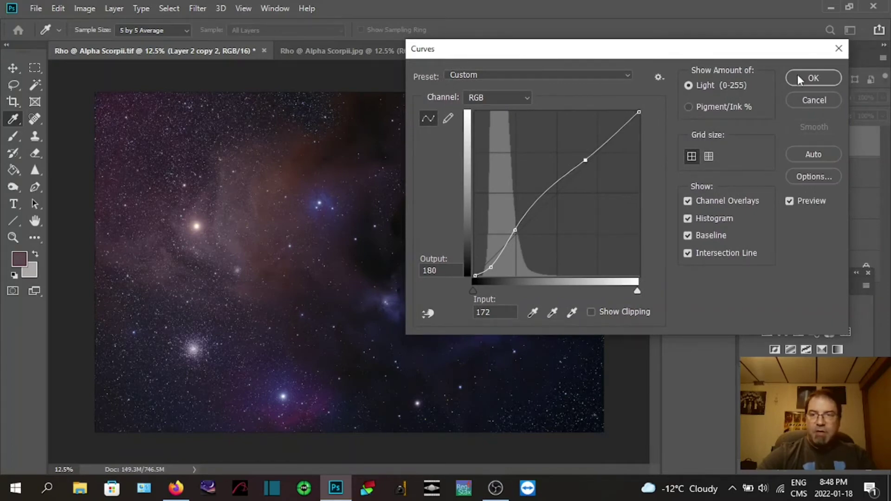
click(790, 201)
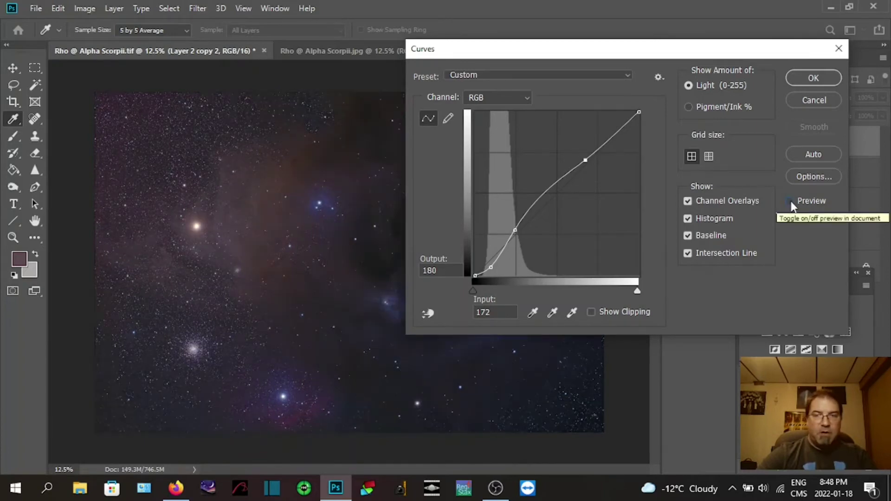
click(790, 201)
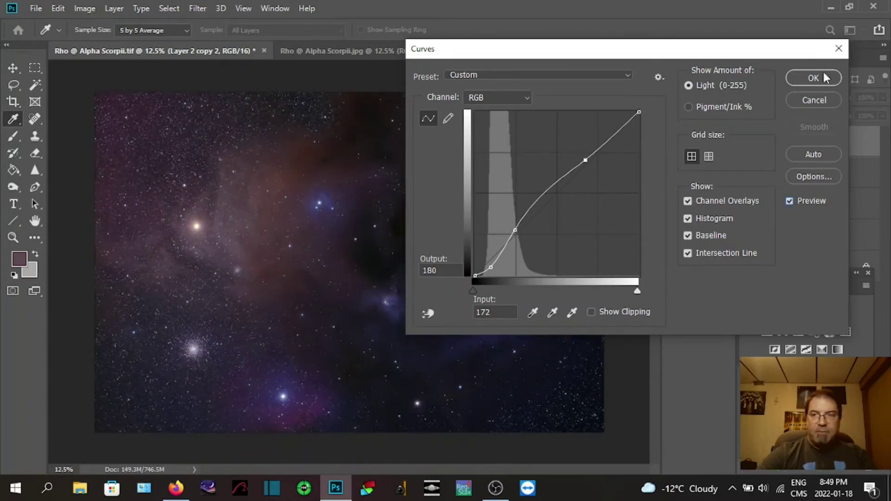
click(817, 77)
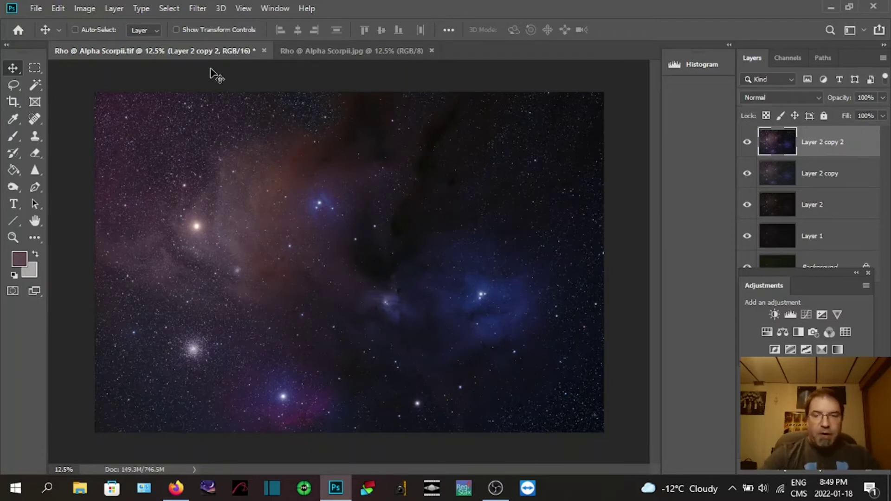
- Duplicate Layer 2 copy 2 and check the new layer's Levels and colour histogram without adjusting them
key(ctrl+j)
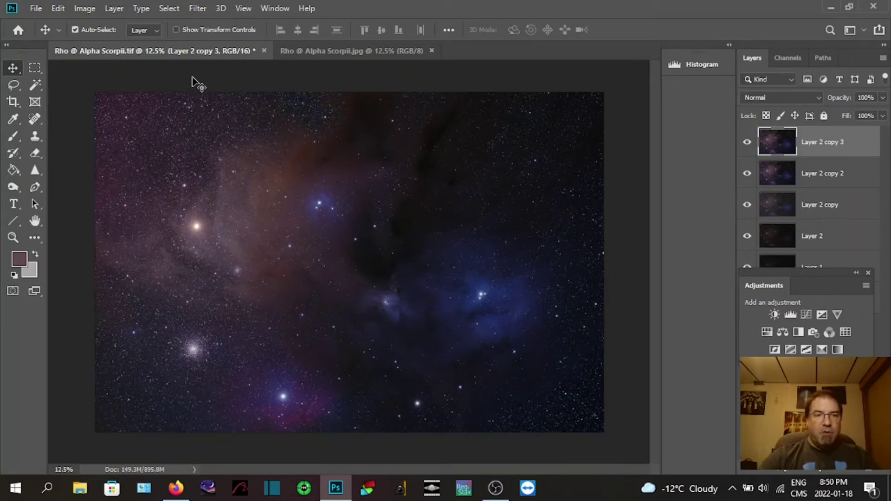
key(ctrl+l)
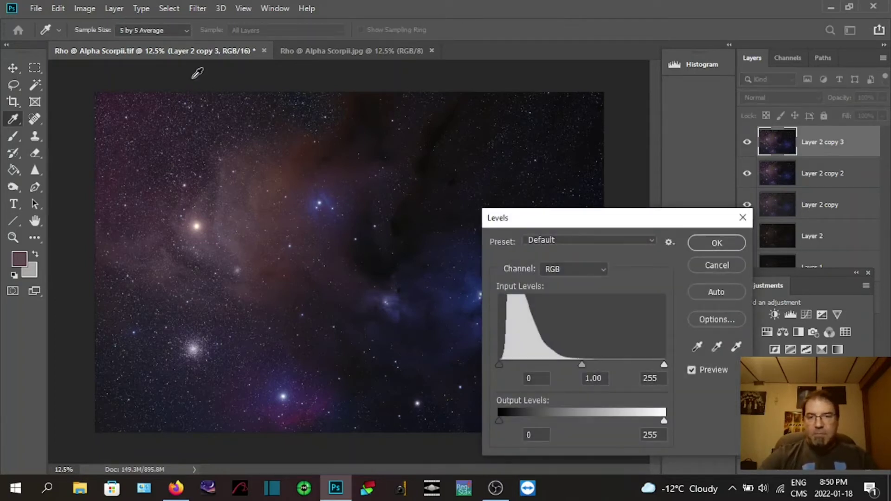
click(701, 264)
key(v)
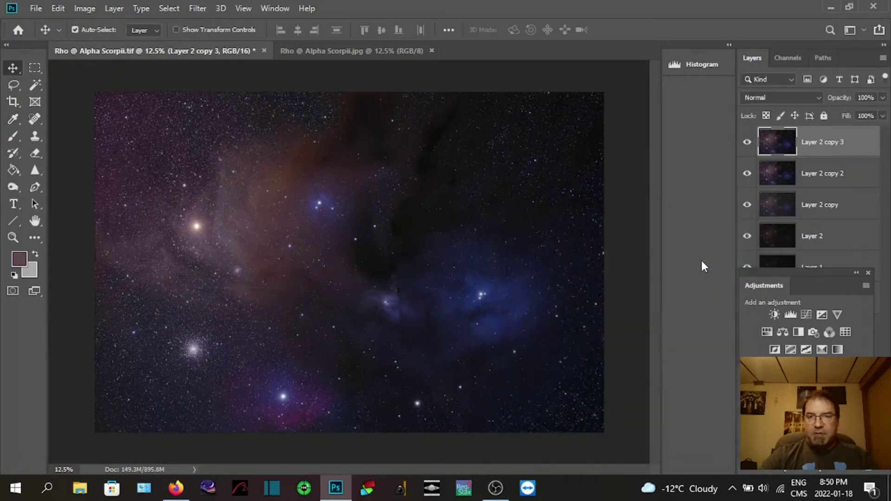
click(690, 66)
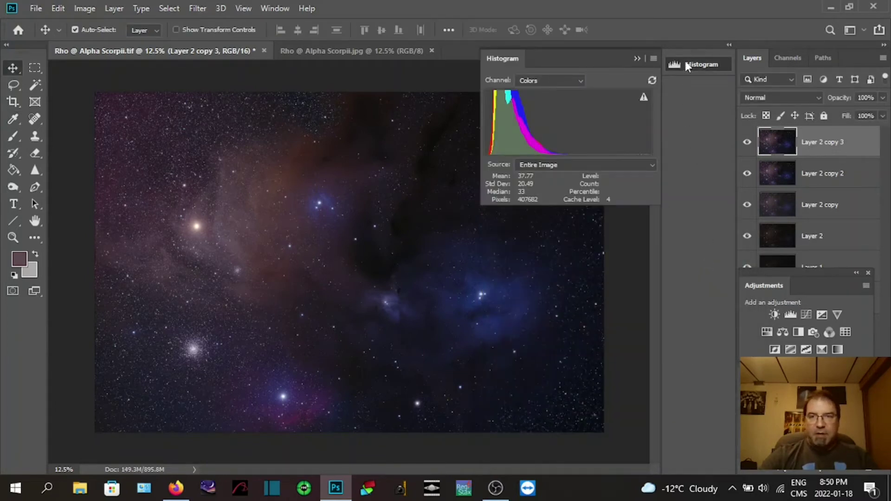
click(637, 58)
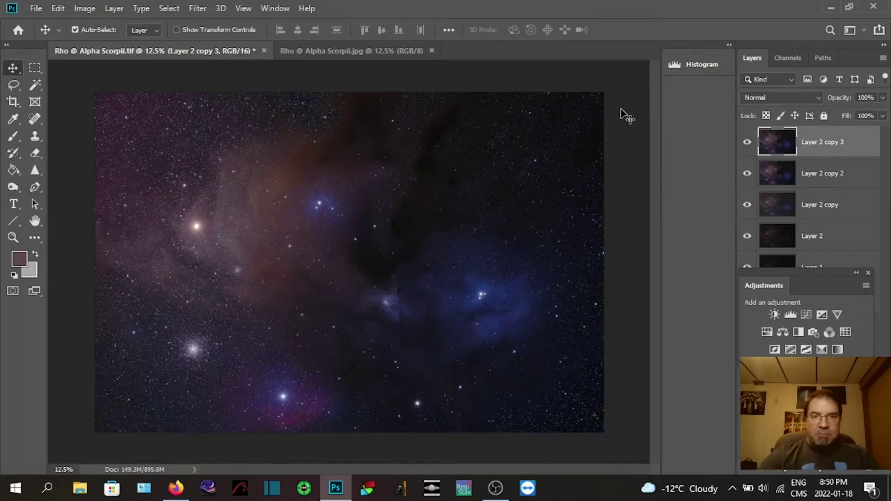
- Compare with the finished JPG, and brighten Layer 2 copy 3 using an RGB Curves point at input 58, output 95
click(351, 54)
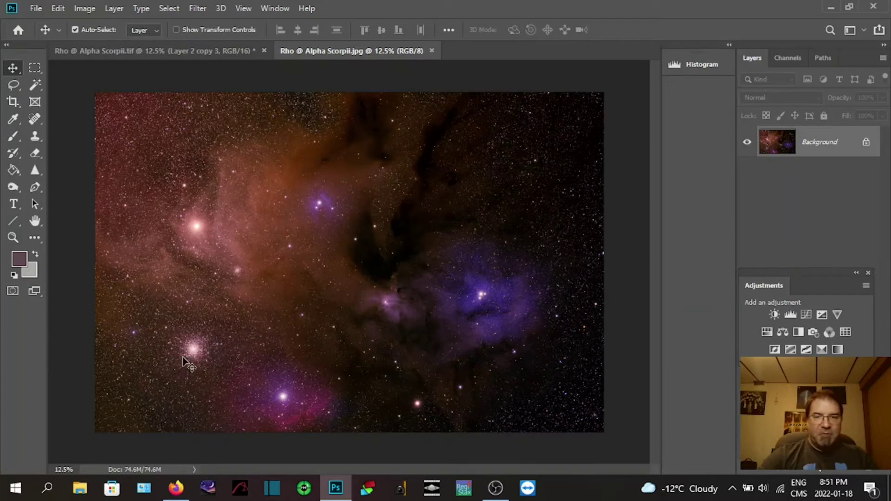
click(168, 51)
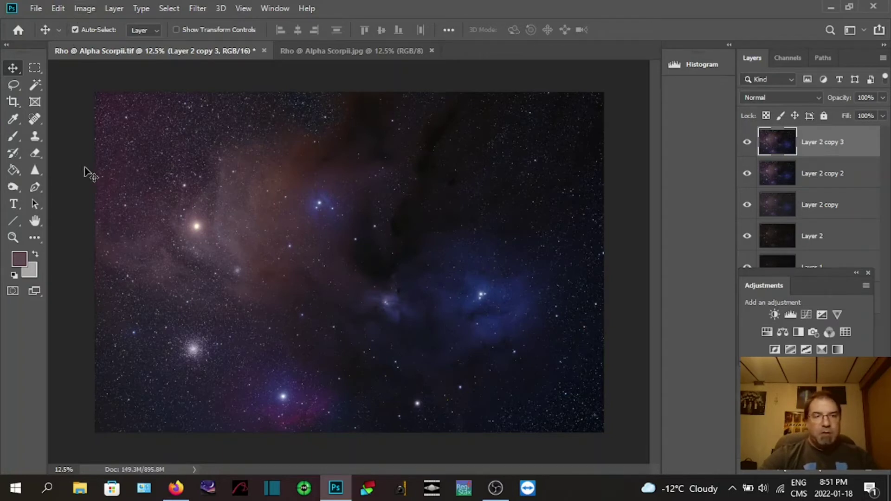
key(ctrl+m)
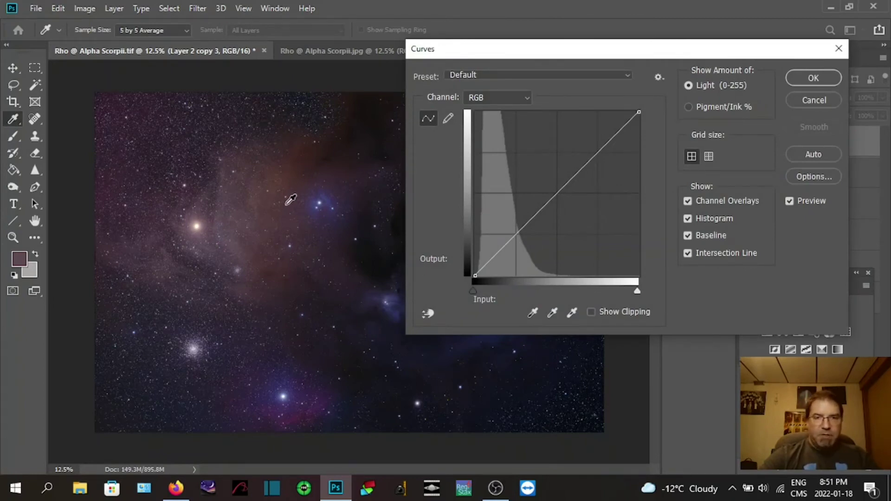
ctrl+click(292, 179)
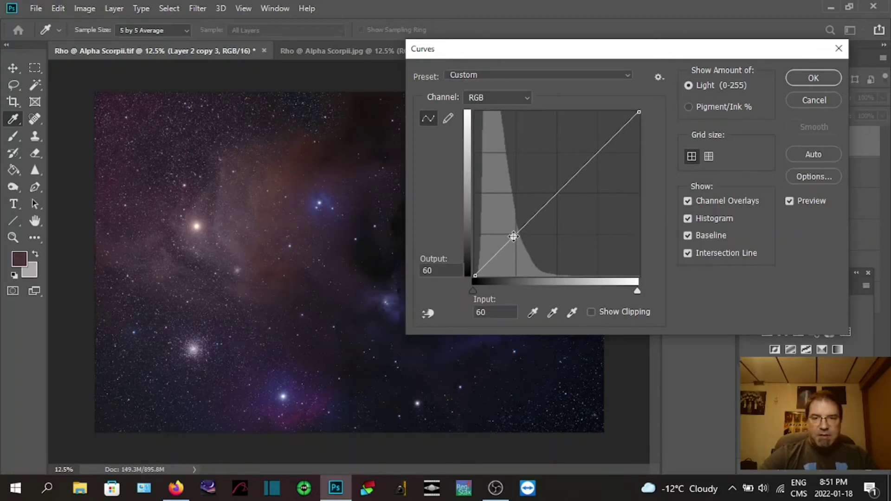
drag(513, 236, 500, 229)
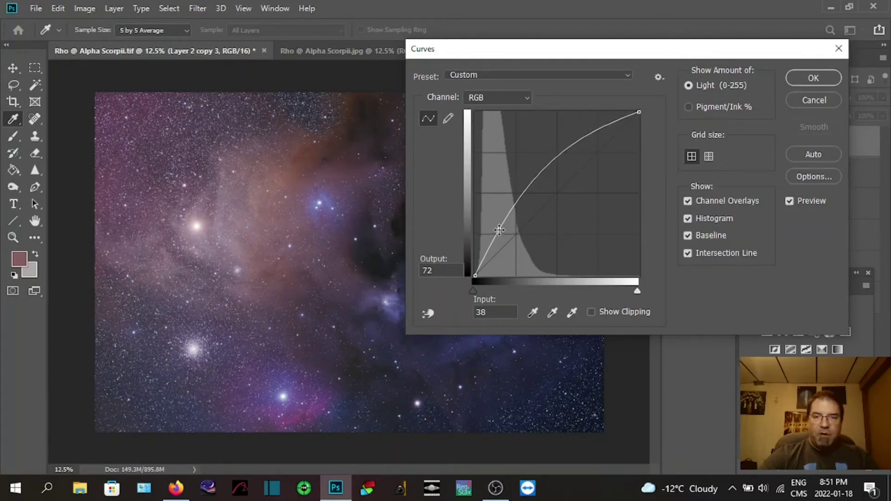
drag(500, 230, 493, 200)
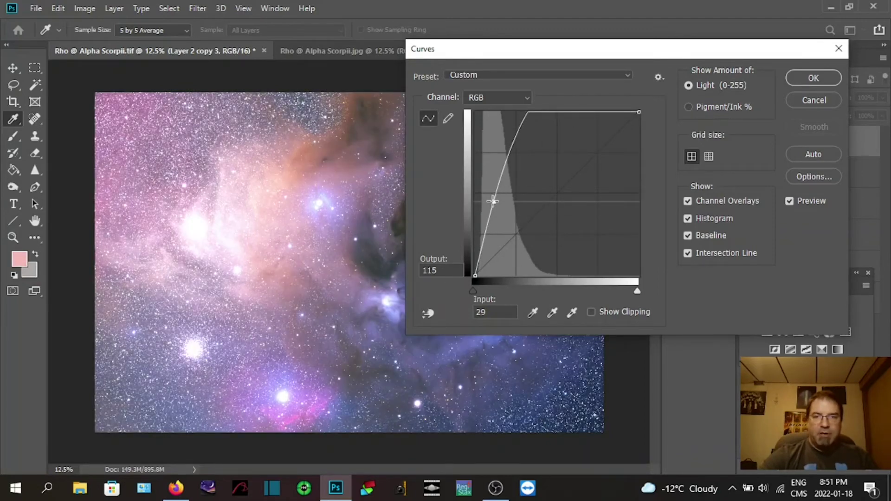
drag(493, 200, 512, 213)
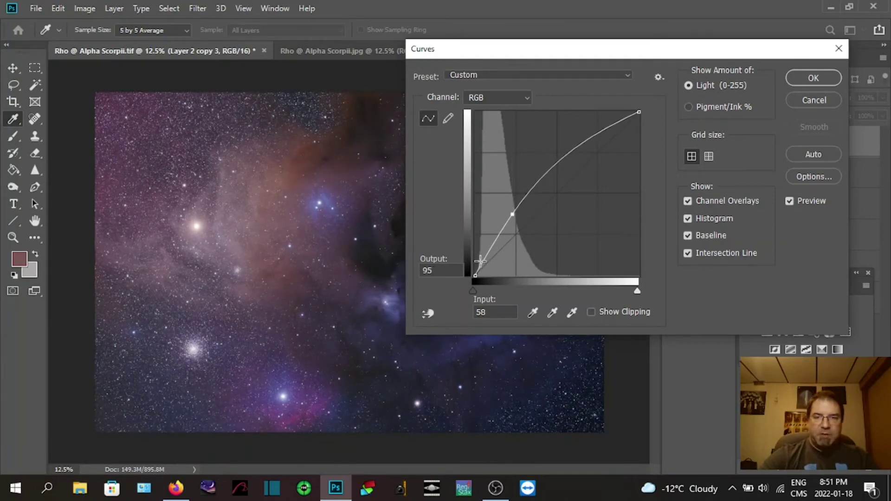
- Darken the shadows with a curve point at input 17, output 13, and compare the image with the preview off and on
drag(482, 264, 486, 266)
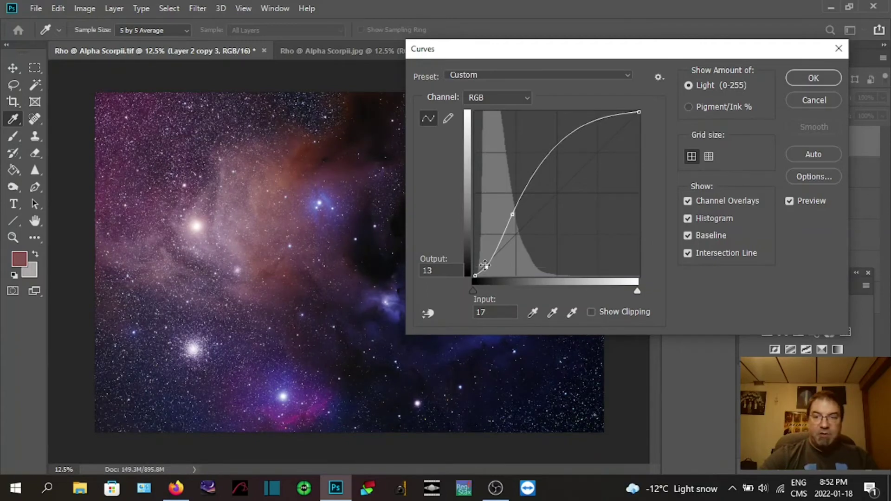
drag(594, 58, 682, 41)
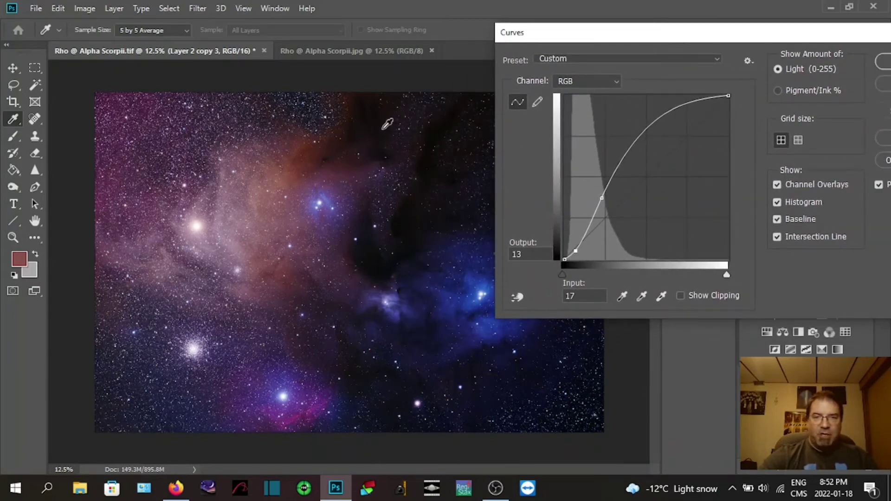
click(878, 185)
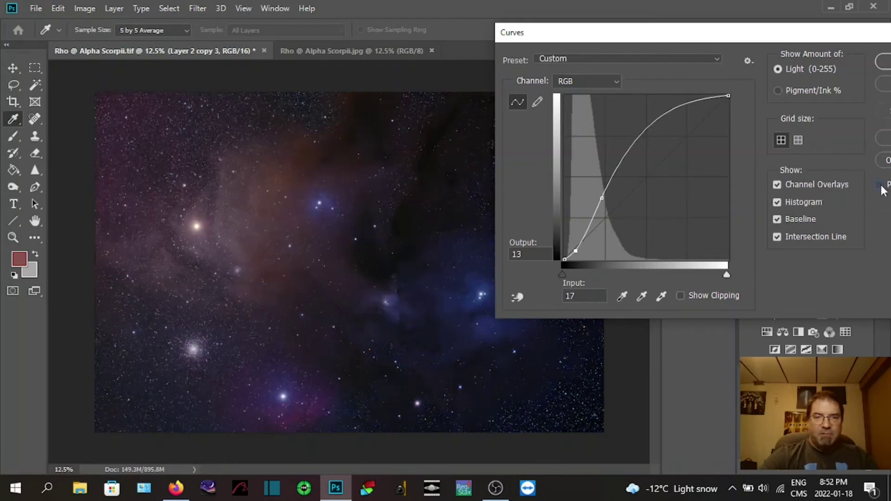
click(879, 185)
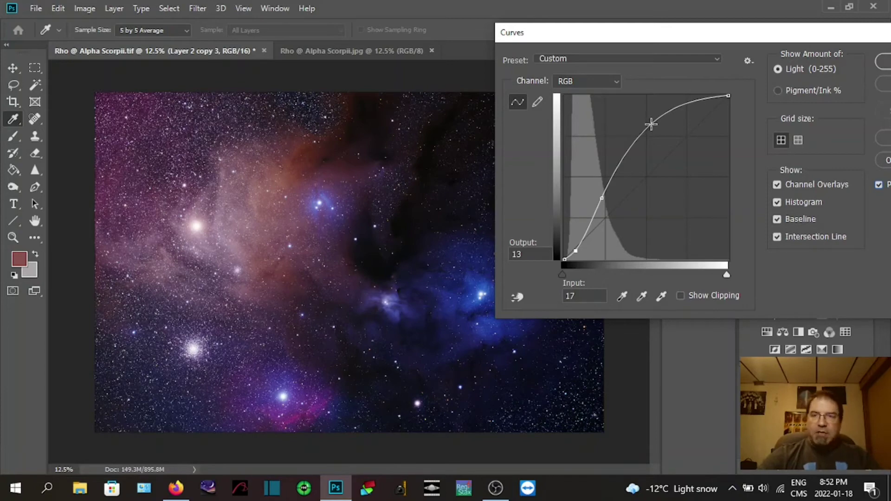
- Flatten the highlights with a curve point at input 175, output 218, apply Curves, and compare the result with the finished JPG
drag(651, 124, 677, 119)
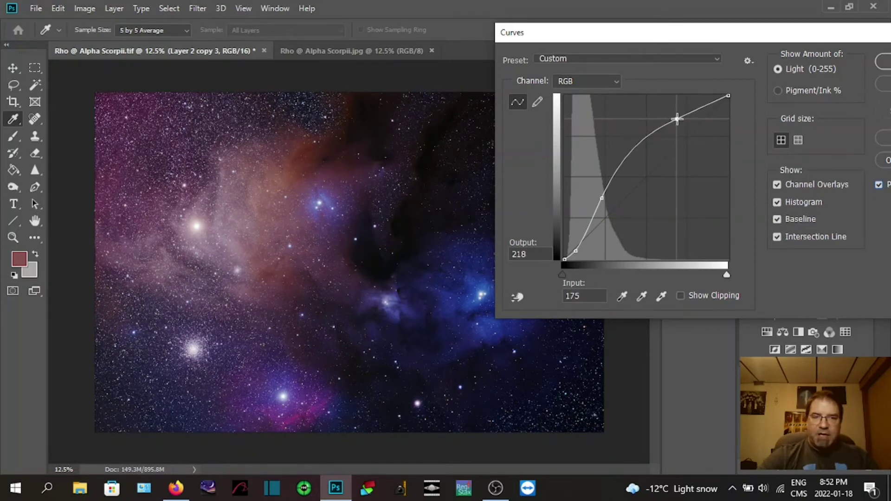
drag(749, 36, 639, 35)
click(777, 59)
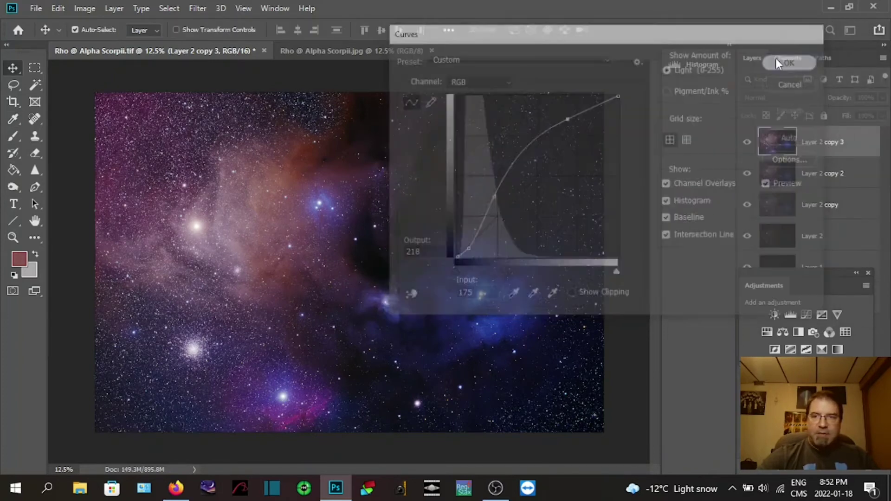
click(353, 50)
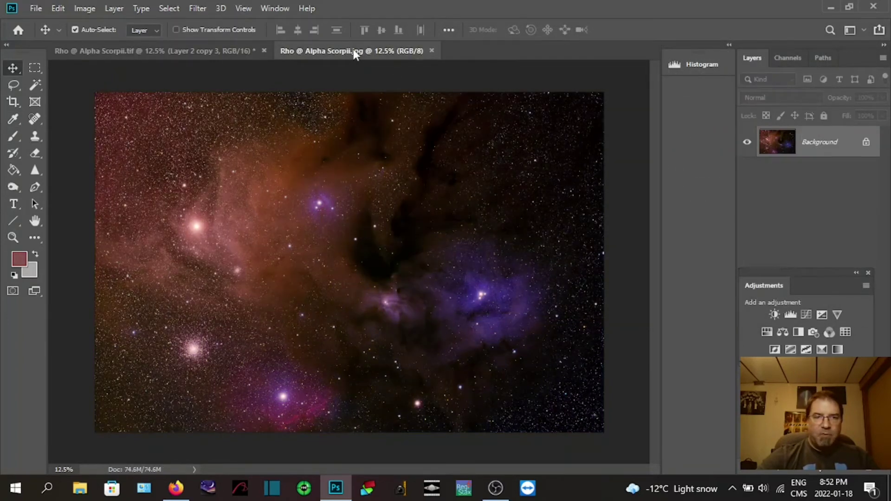
click(185, 51)
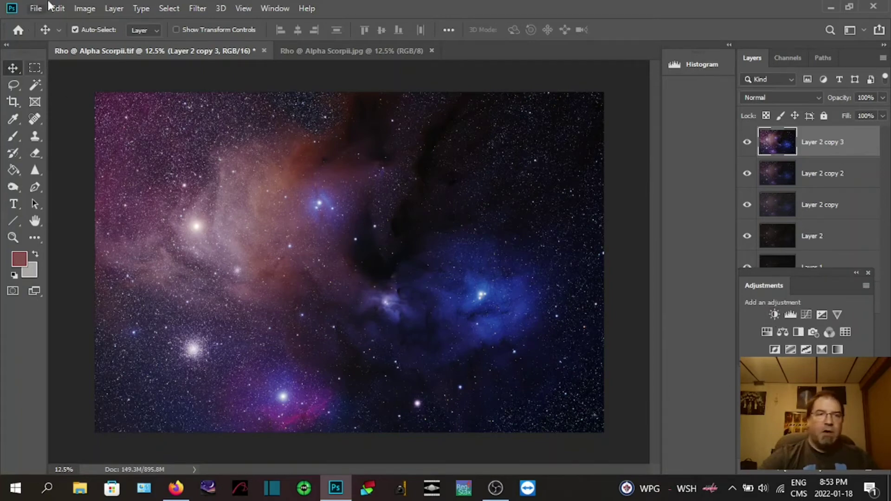
- Apply Brightness/Contrast to Layer 2 copy 3 with Brightness 10 and Contrast 20, checking the preview before confirming
click(82, 10)
mouse_move(86, 44)
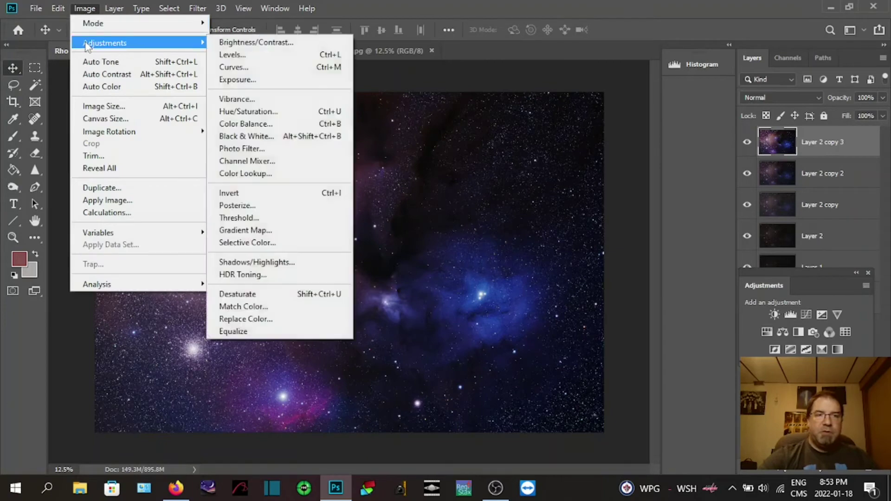
click(257, 43)
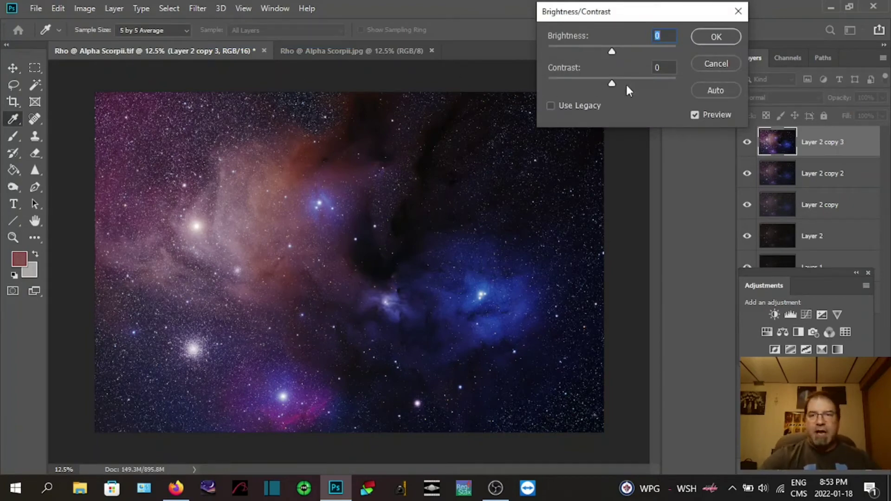
mouse_move(610, 85)
mouse_down()
mouse_move(593, 86)
mouse_move(639, 89)
mouse_move(625, 84)
mouse_up()
mouse_move(612, 54)
mouse_down()
mouse_move(627, 52)
mouse_move(615, 54)
mouse_up()
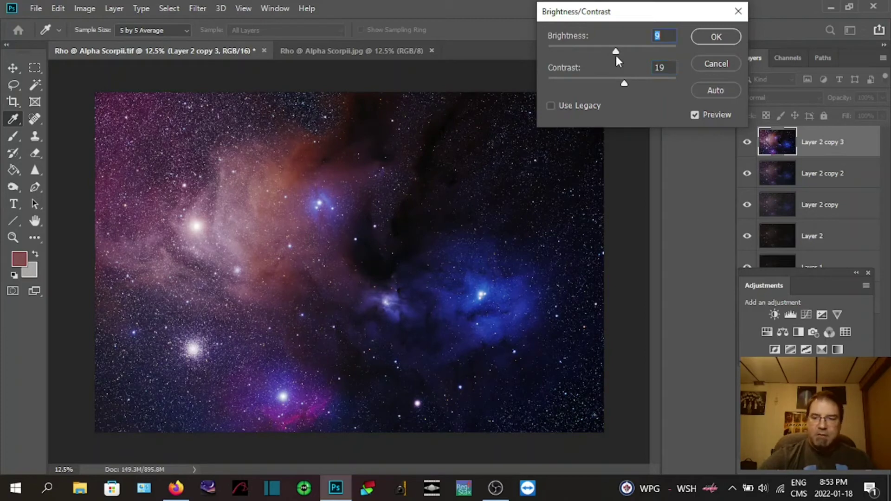
text(10)
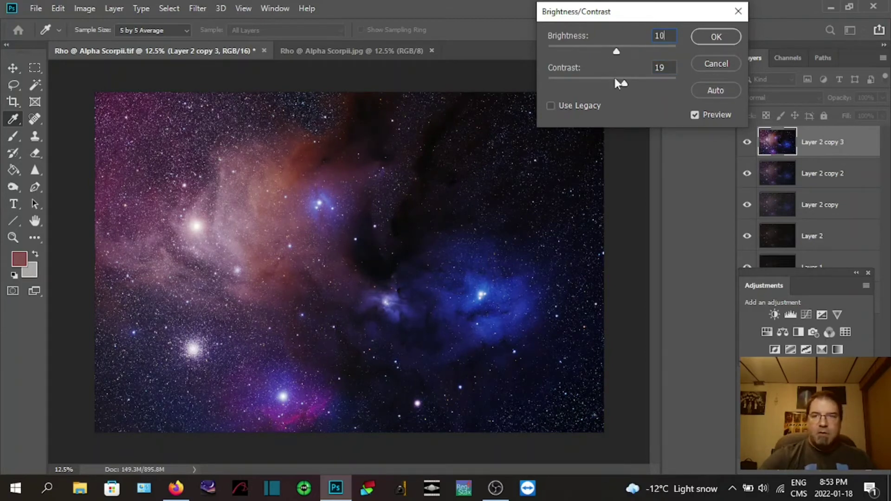
key(Tab)
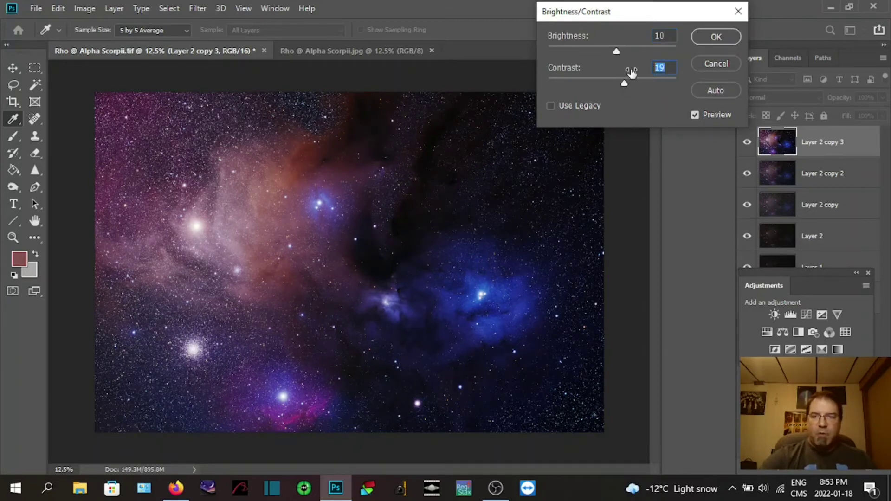
text(20)
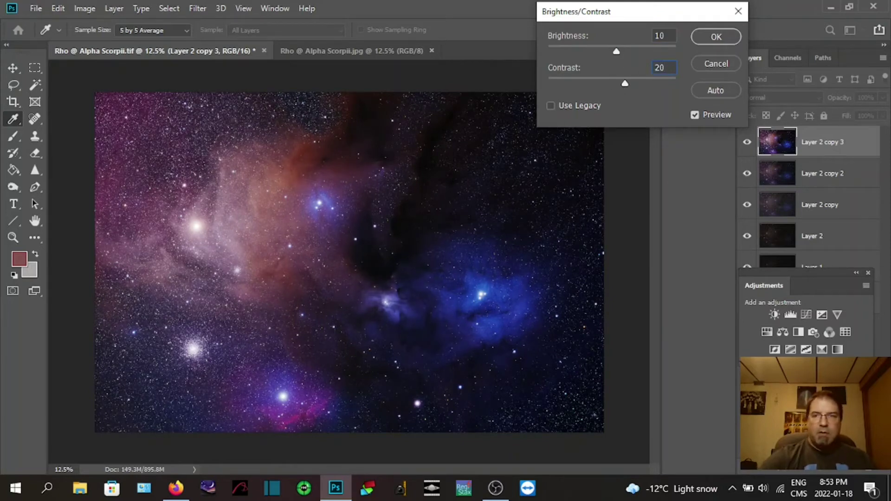
click(694, 114)
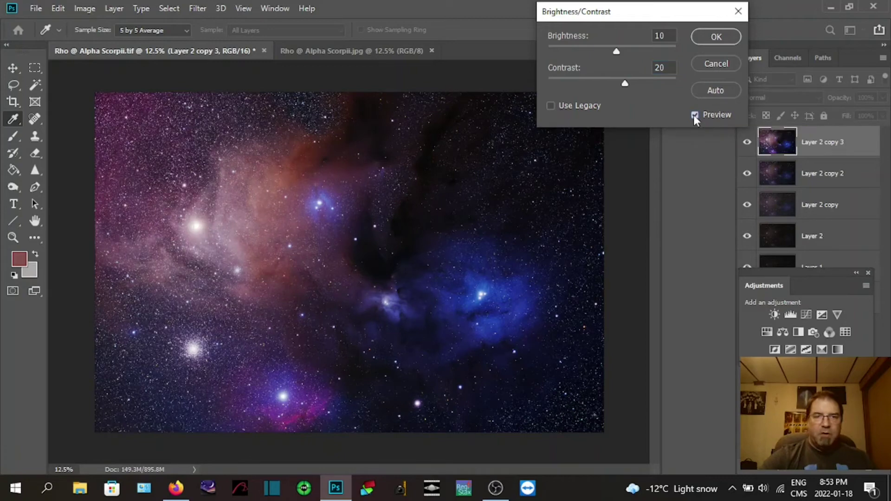
click(714, 38)
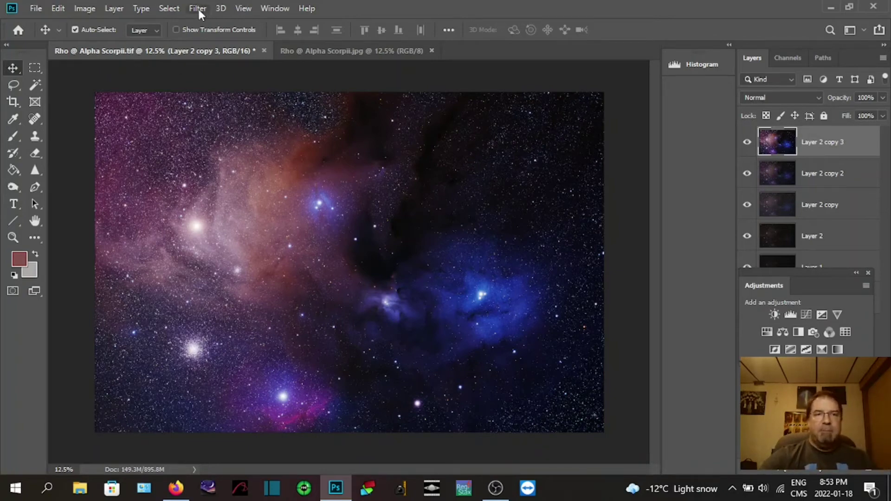
- In Hue/Saturation, test Hue at -26 and return it to 0, set Saturation to +5, and compare the preview off and on
click(90, 9)
mouse_move(92, 44)
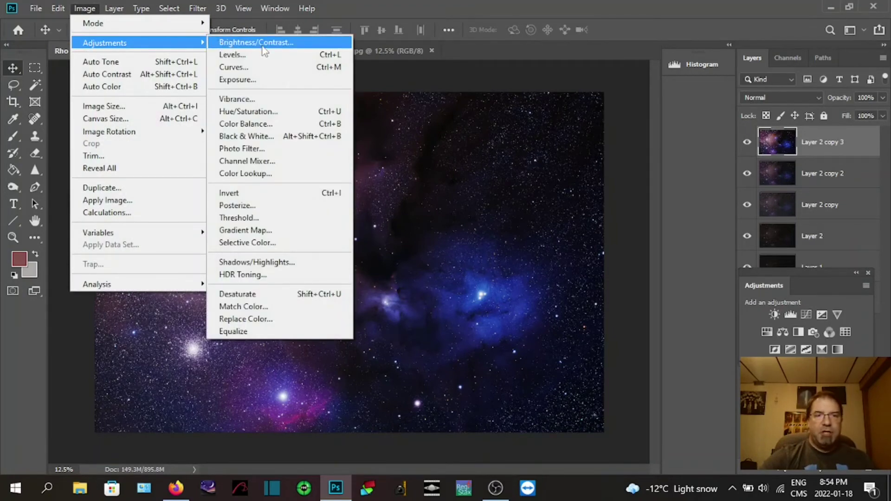
click(244, 114)
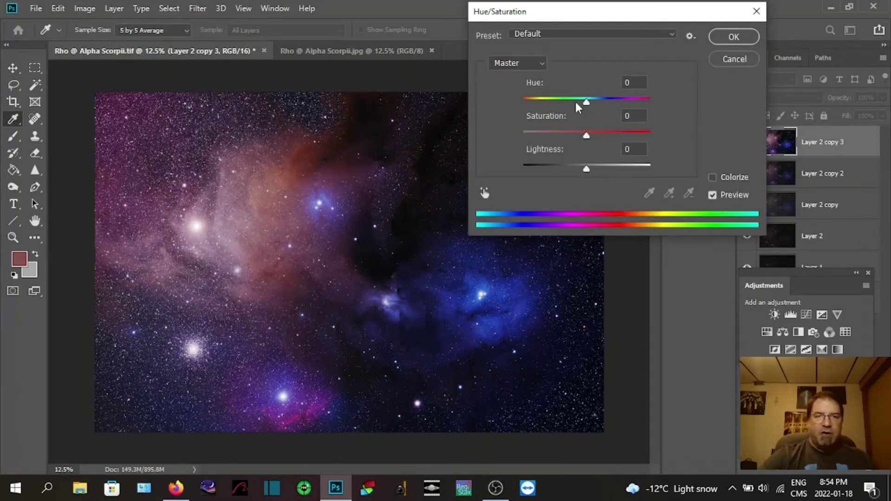
mouse_move(587, 101)
mouse_down()
mouse_move(601, 101)
mouse_move(570, 102)
mouse_up()
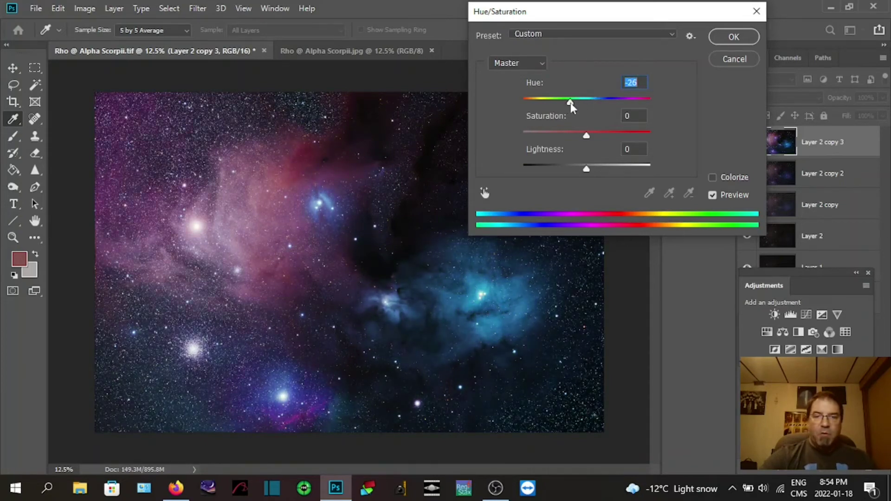
drag(570, 103, 587, 104)
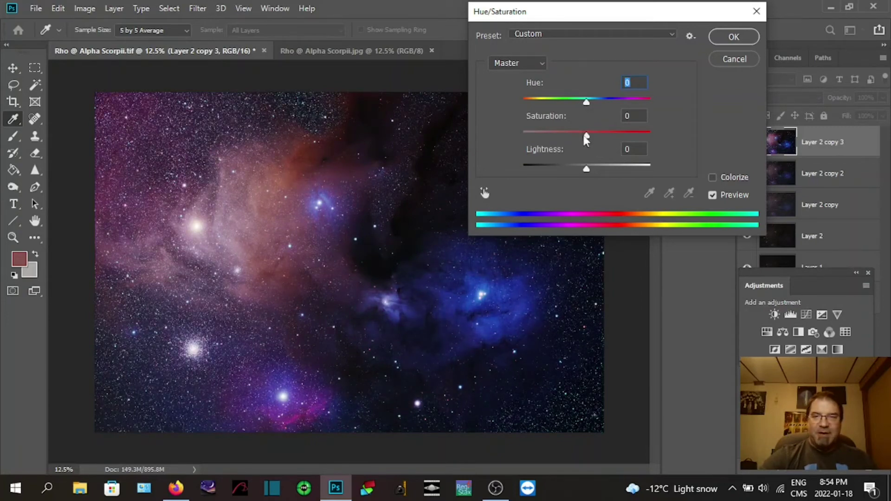
mouse_move(585, 134)
mouse_down()
mouse_move(561, 134)
mouse_move(603, 133)
mouse_move(590, 134)
mouse_up()
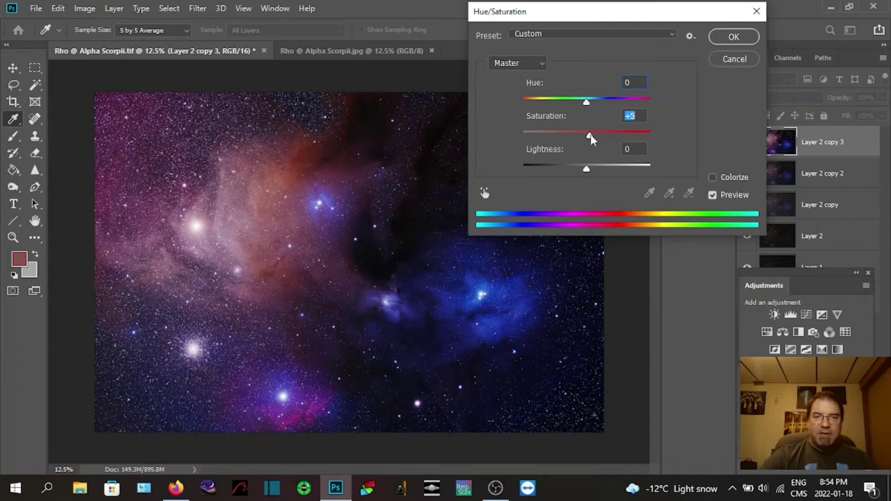
mouse_move(586, 169)
mouse_down()
mouse_move(571, 170)
mouse_move(587, 172)
mouse_up()
click(713, 196)
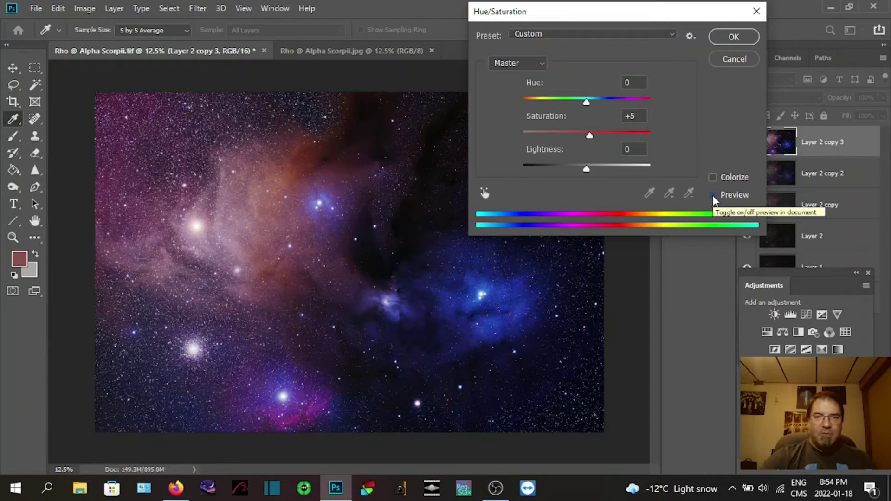
click(713, 195)
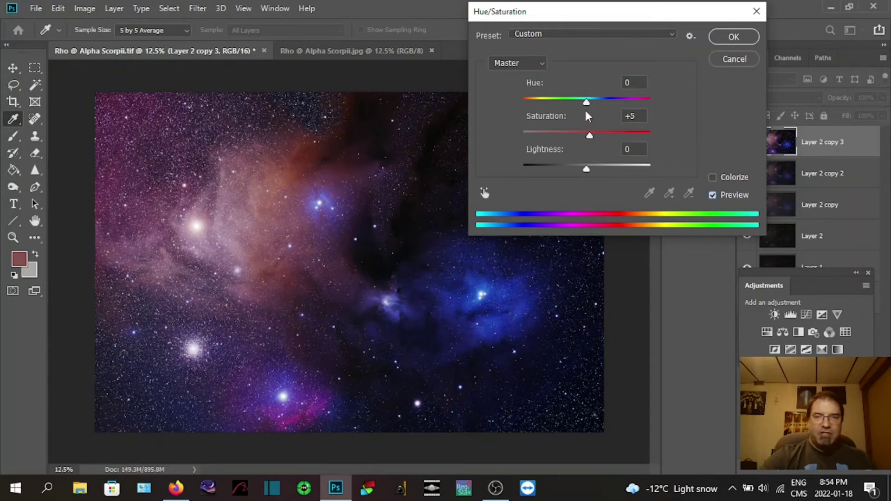
- Set Hue to -10, compare previews and apply the adjustment, checking the image with Layer 2 copy 3 hidden and shown
drag(586, 102, 576, 103)
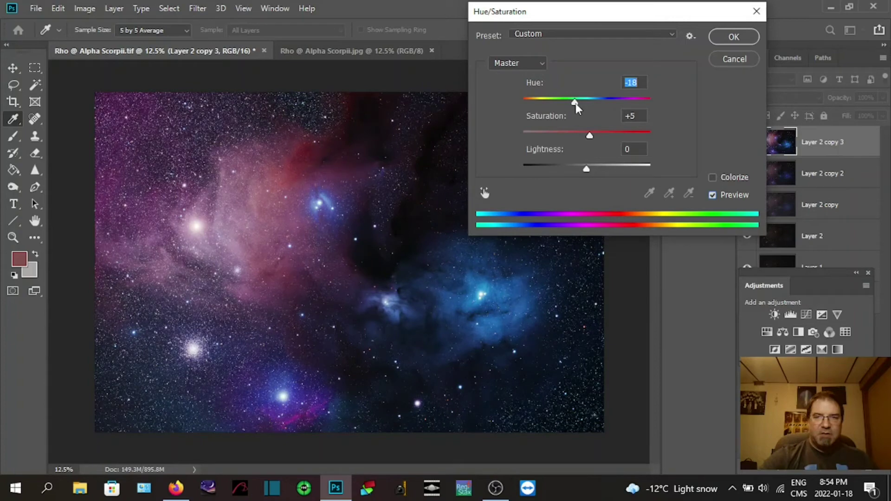
drag(578, 103, 580, 104)
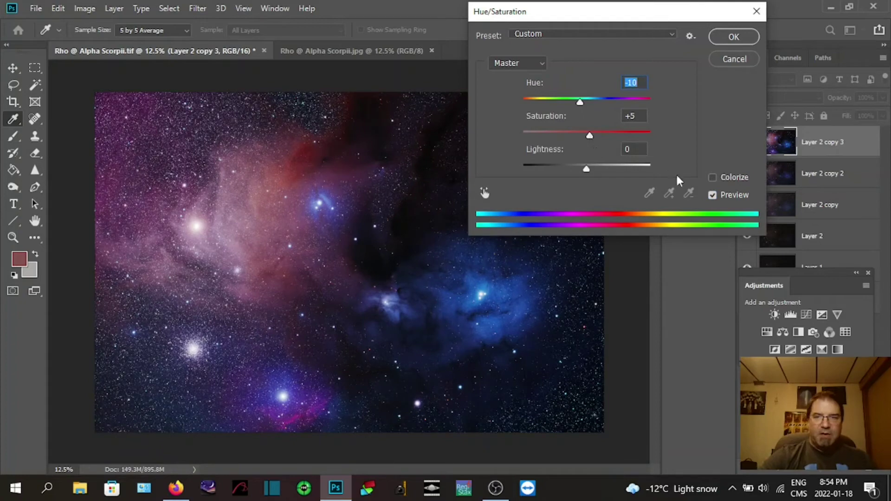
click(713, 195)
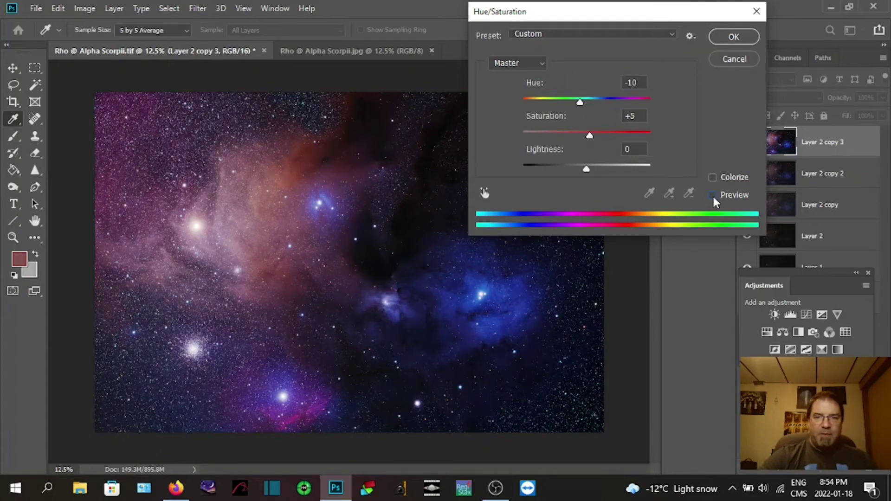
click(712, 195)
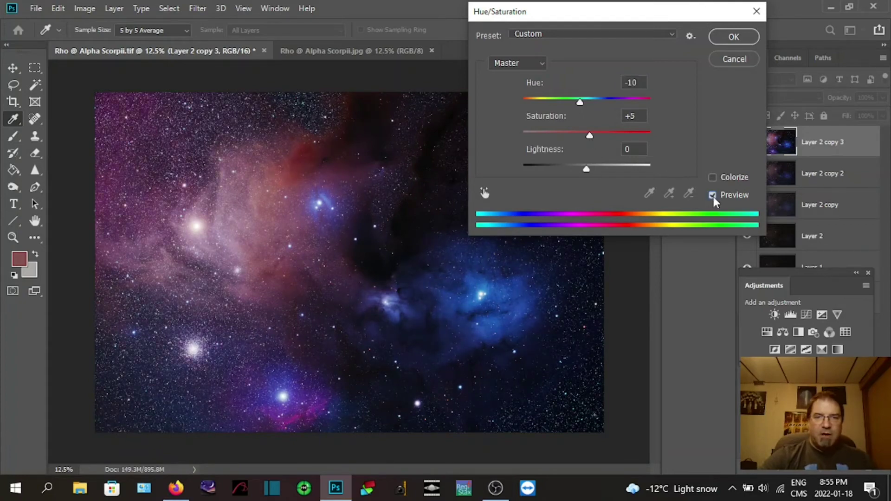
click(713, 196)
click(713, 196)
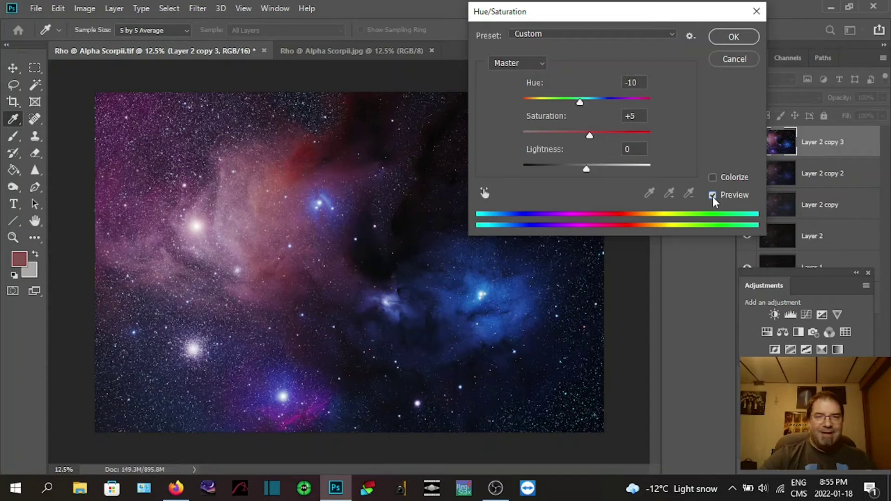
click(730, 36)
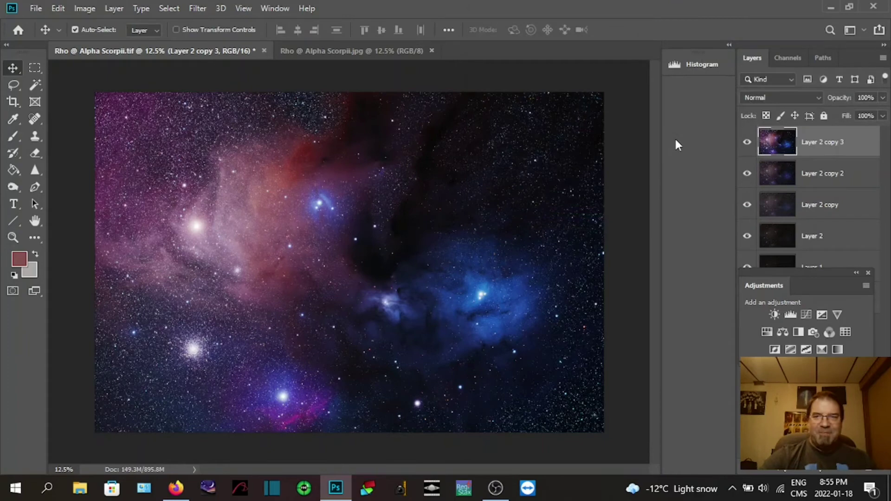
click(747, 143)
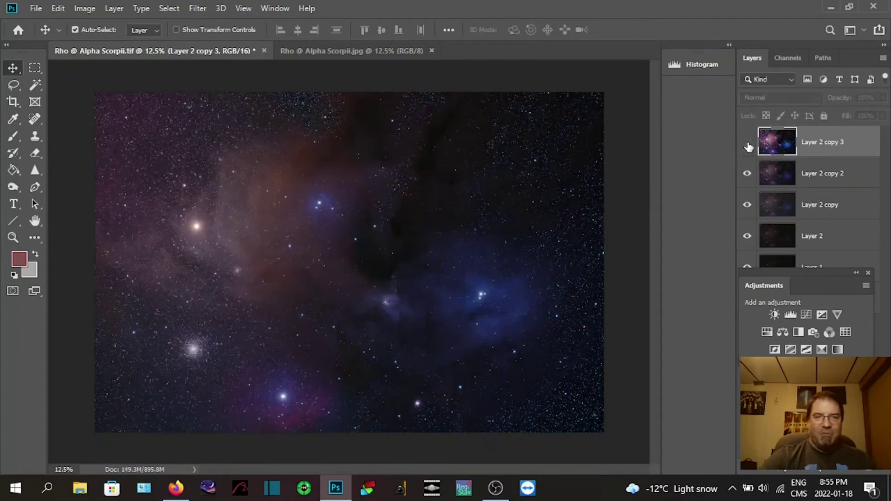
click(748, 144)
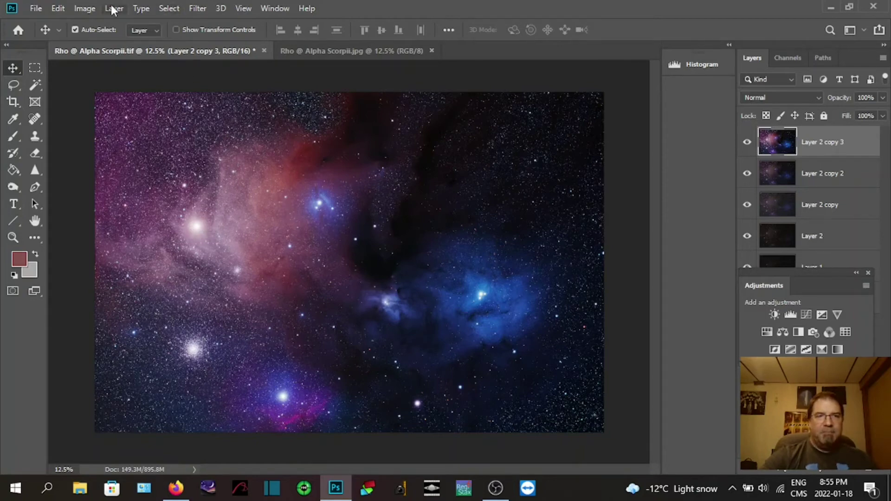
- Start a Color Balance adjustment on Layer 2 copy 3, set midtones Cyan/Red to +5, and compare the preview off and on
click(175, 9)
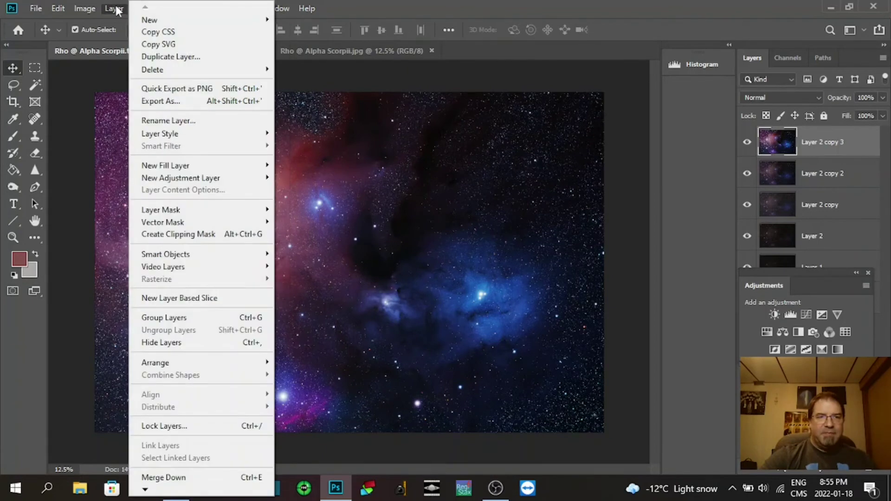
mouse_move(83, 10)
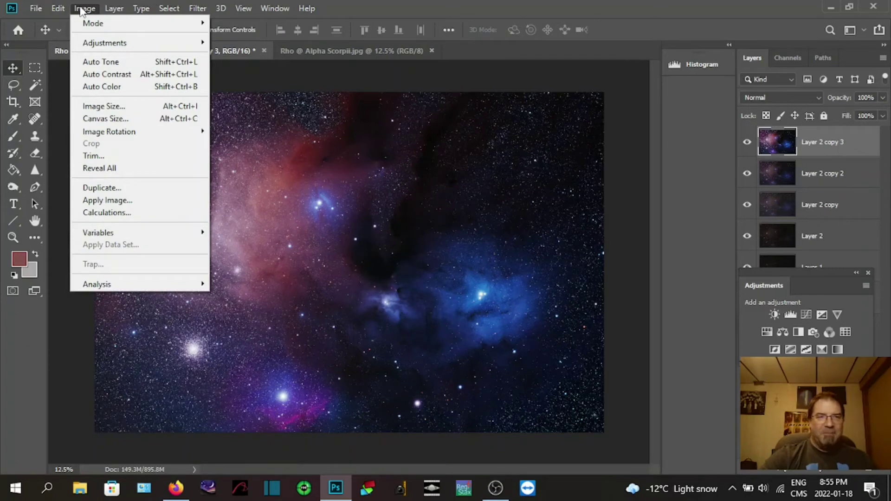
mouse_move(88, 44)
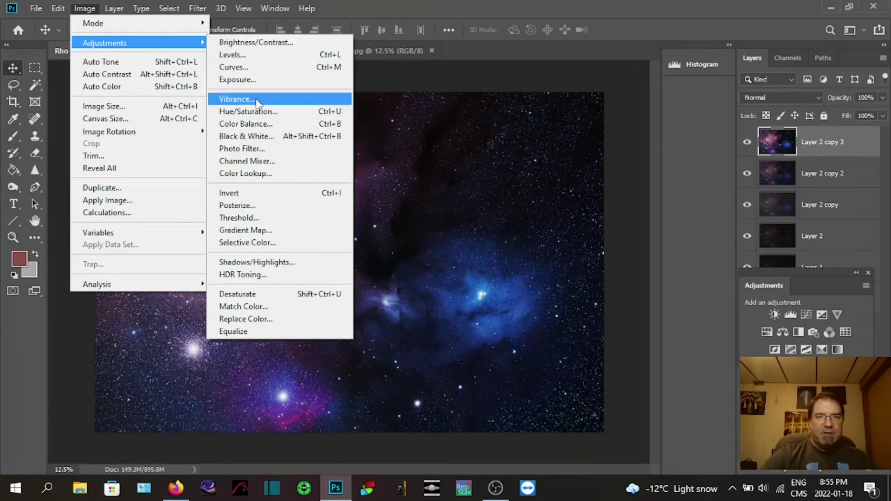
click(249, 123)
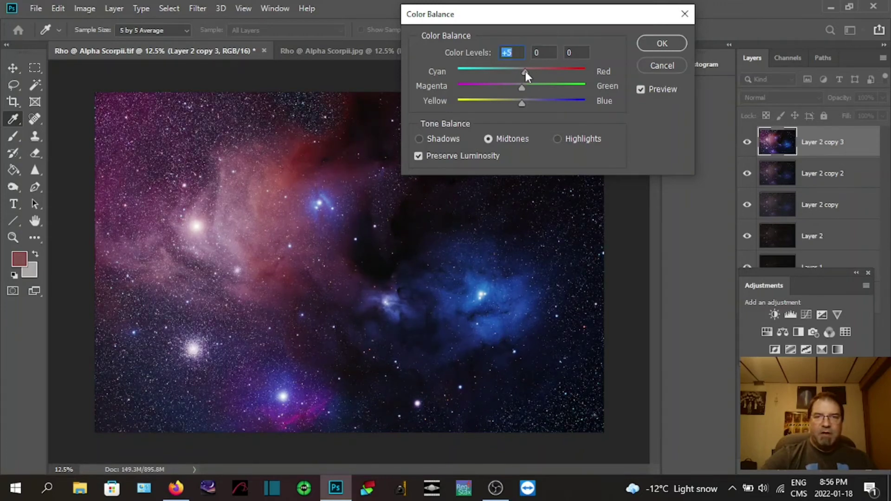
click(641, 90)
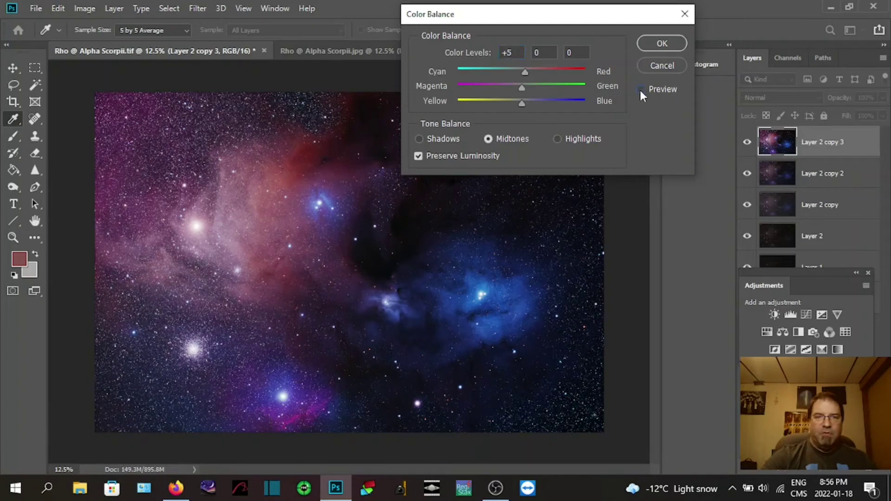
click(641, 90)
- Set midtones Magenta/Green to -6 and Yellow/Blue to -39, apply Color Balance, and view the finished JPG for comparison
mouse_move(523, 88)
mouse_down()
mouse_move(539, 88)
mouse_move(508, 88)
mouse_move(518, 90)
mouse_up()
drag(521, 103, 497, 104)
key(Tab)
key(Tab)
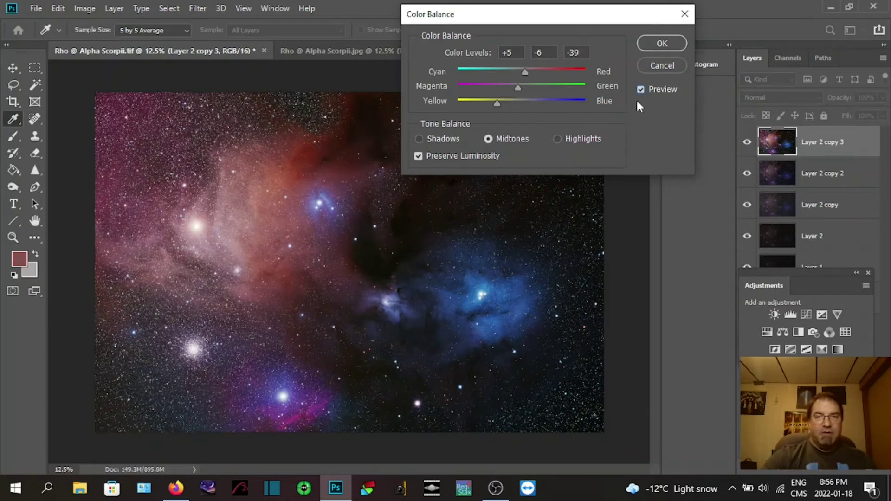
click(662, 43)
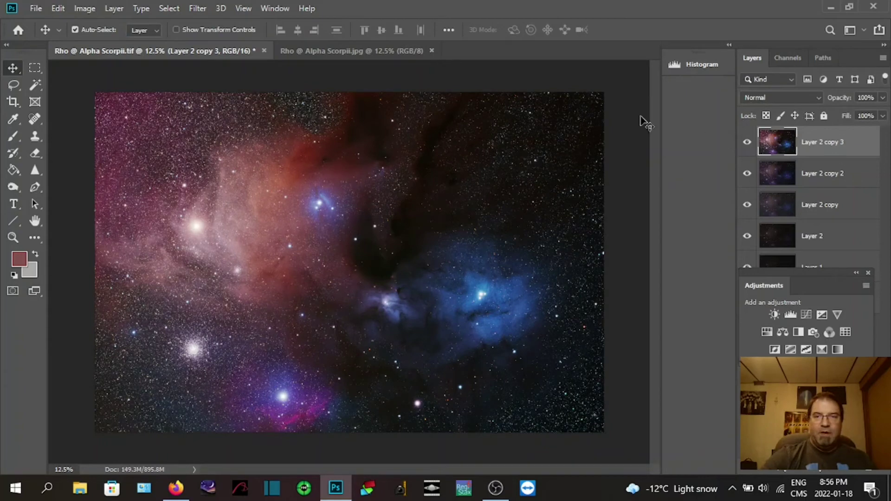
click(361, 49)
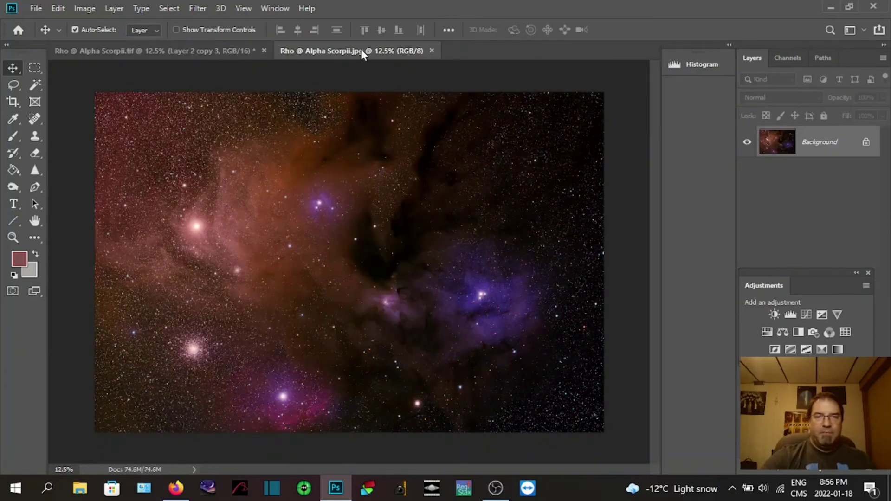
- Compare the processed TIFF with the finished JPG and examine the noise in the TIFF's red nebula region up close
click(201, 49)
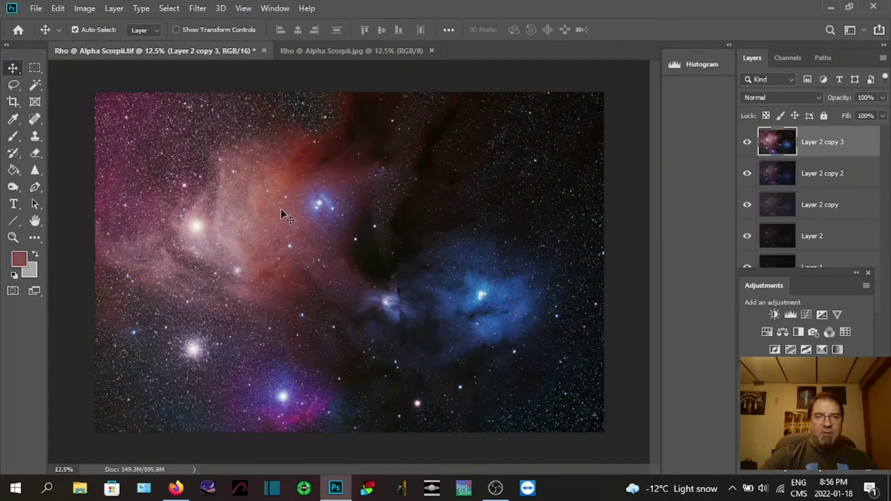
click(348, 49)
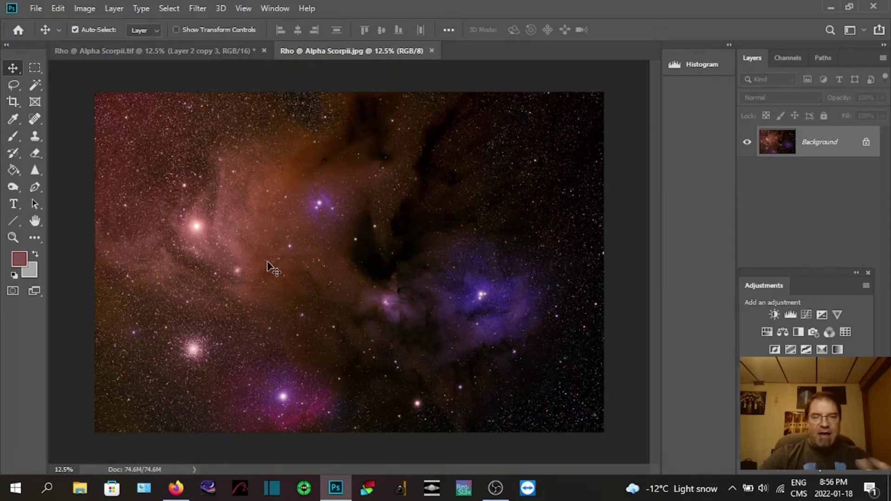
click(146, 52)
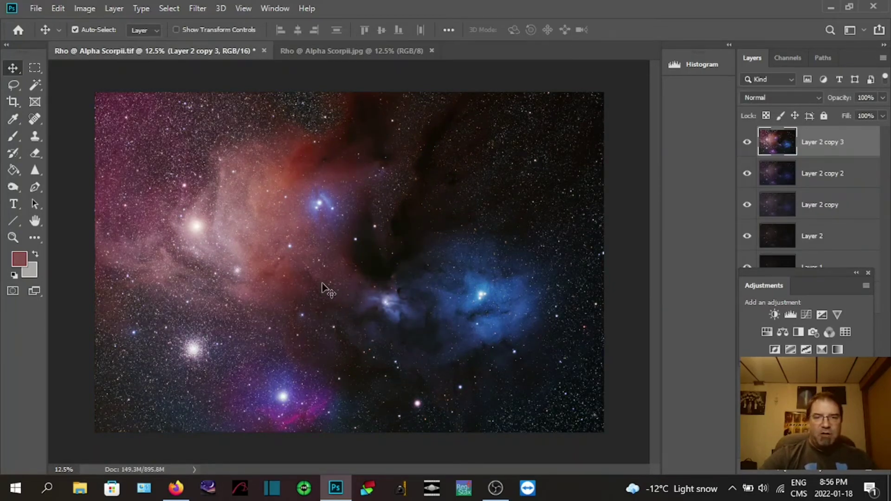
click(324, 51)
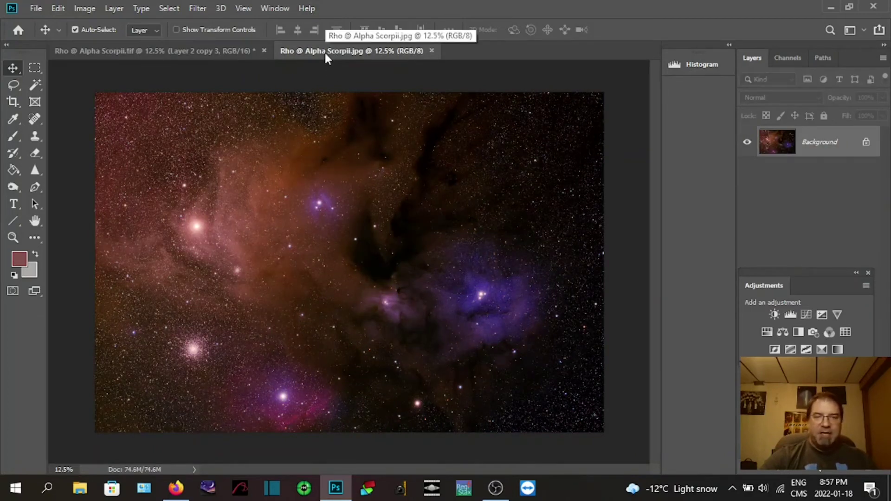
click(219, 48)
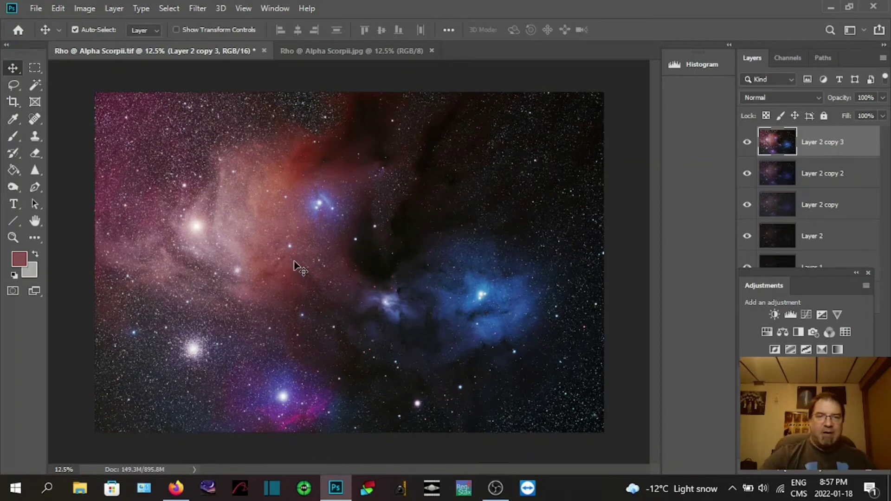
scroll(277, 269, up, 10)
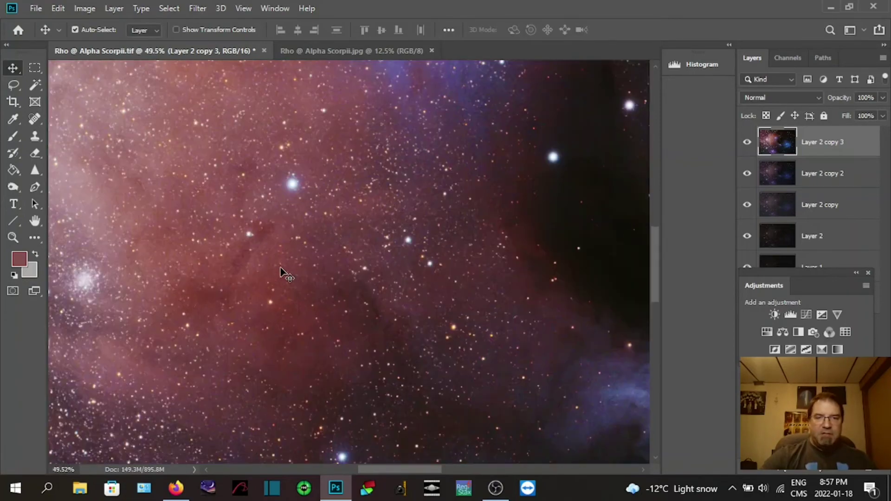
scroll(281, 270, up, 5)
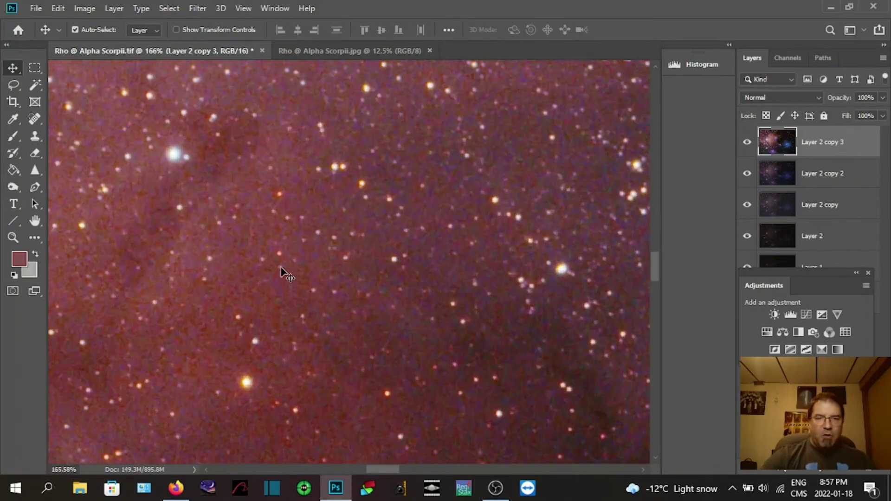
scroll(282, 271, down, 9)
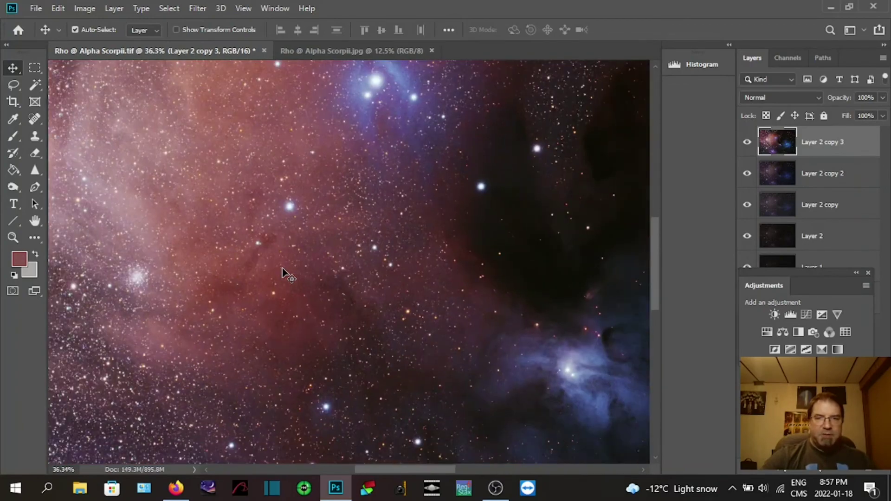
scroll(282, 272, down, 3)
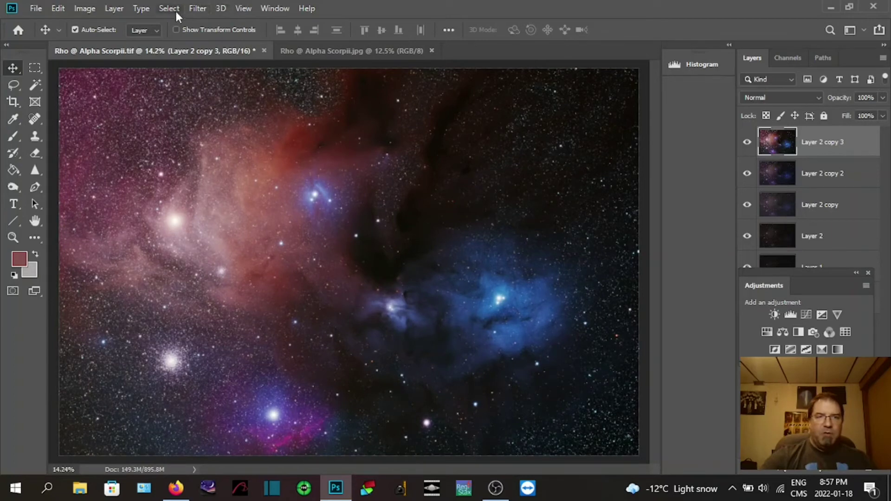
- Start the Reduce Noise filter on Layer 2 copy 3, set Strength to 5, and compare the preview off and on
click(198, 8)
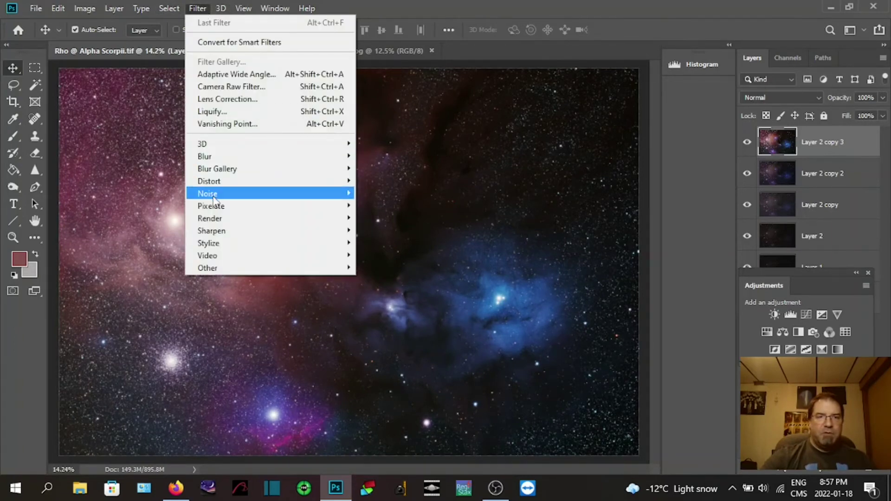
mouse_move(227, 197)
click(379, 247)
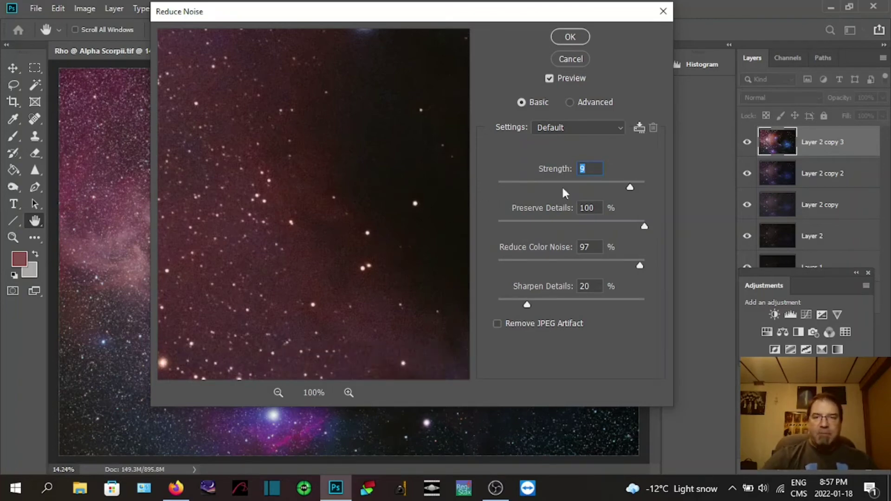
drag(630, 187, 575, 185)
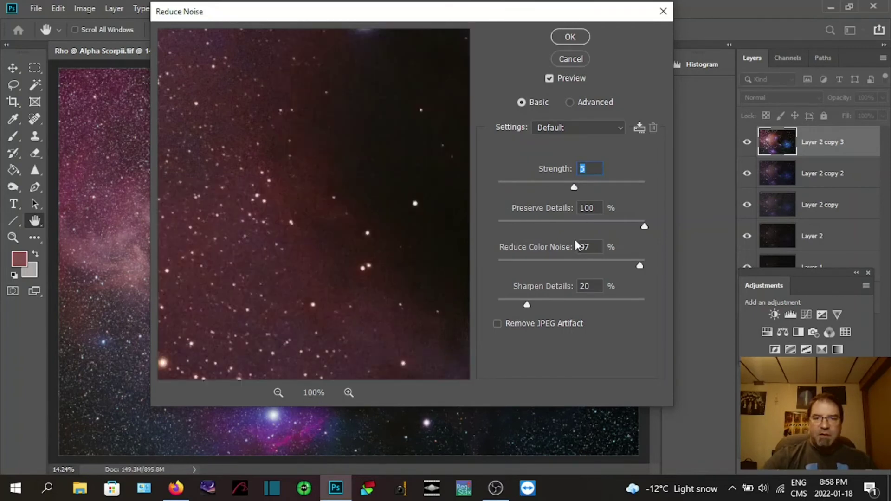
click(549, 79)
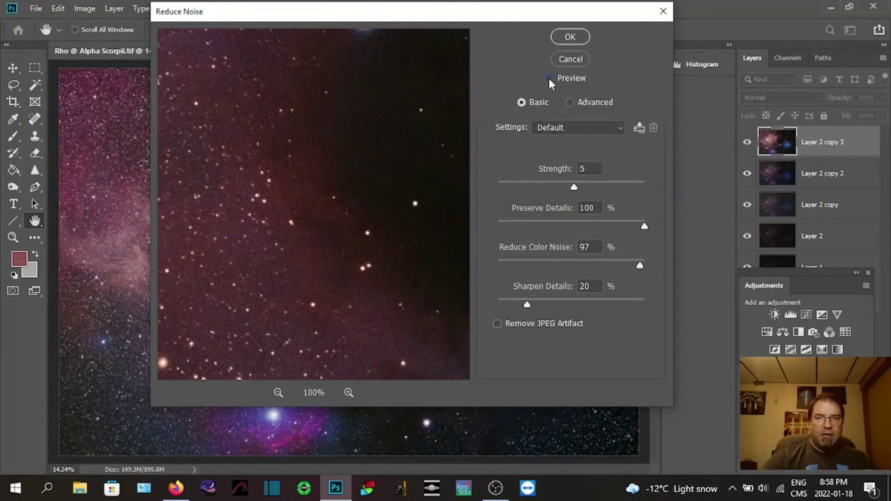
- Test Sharpen Details at 40% on a magnified preview, compare the result, and return it to 20%
click(348, 393)
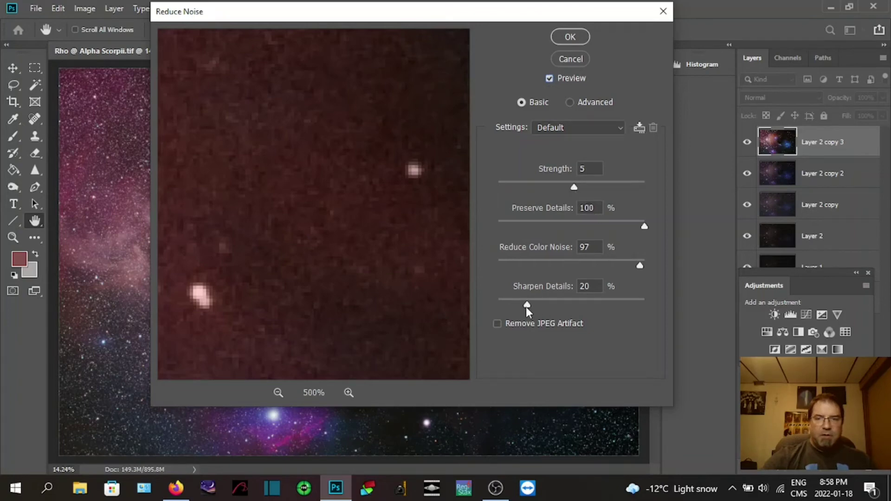
drag(528, 305, 556, 308)
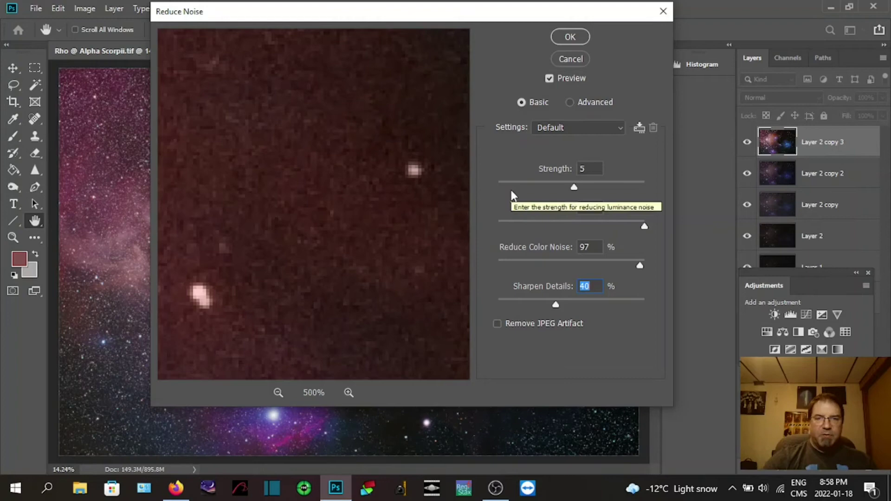
click(549, 78)
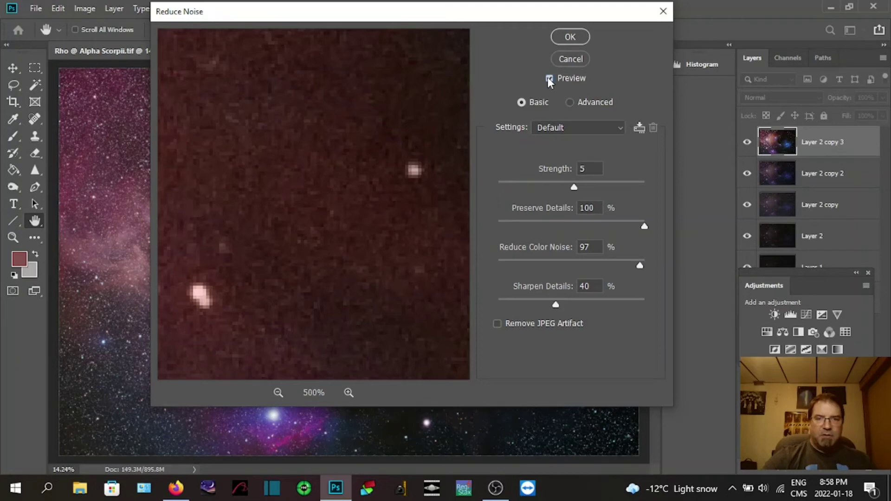
drag(556, 303, 524, 305)
click(277, 392)
click(278, 393)
click(278, 392)
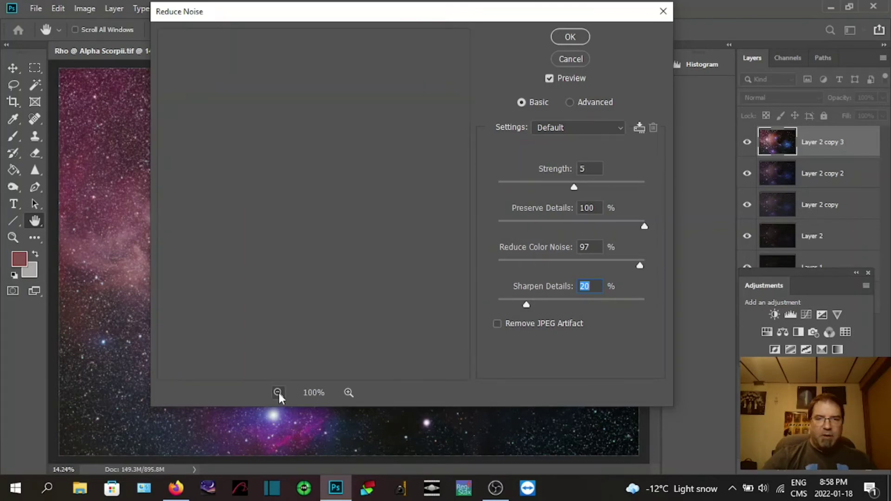
click(277, 393)
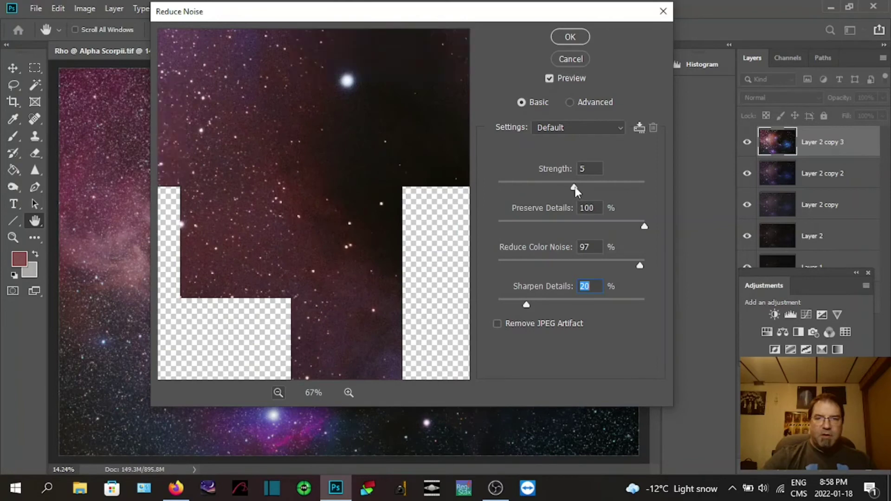
- Set the noise reduction Strength to 8, apply the filter, and check the image with Layer 2 copy 3 hidden and shown
drag(576, 186, 597, 185)
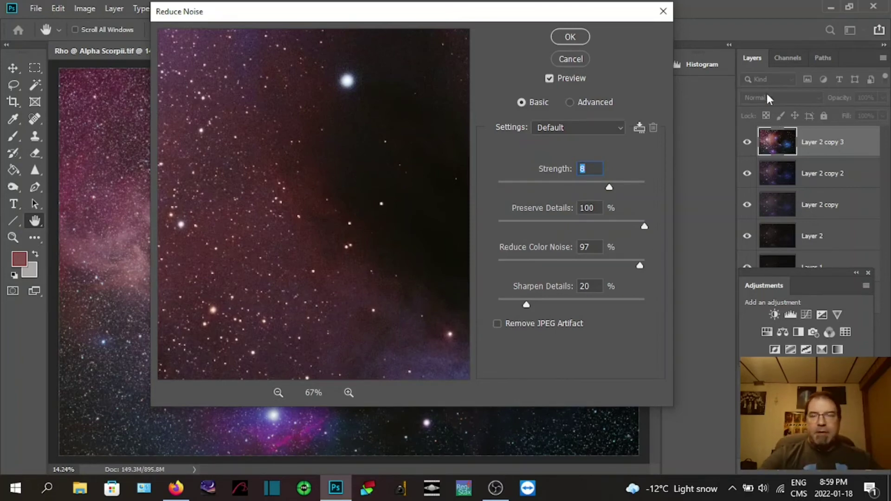
click(570, 37)
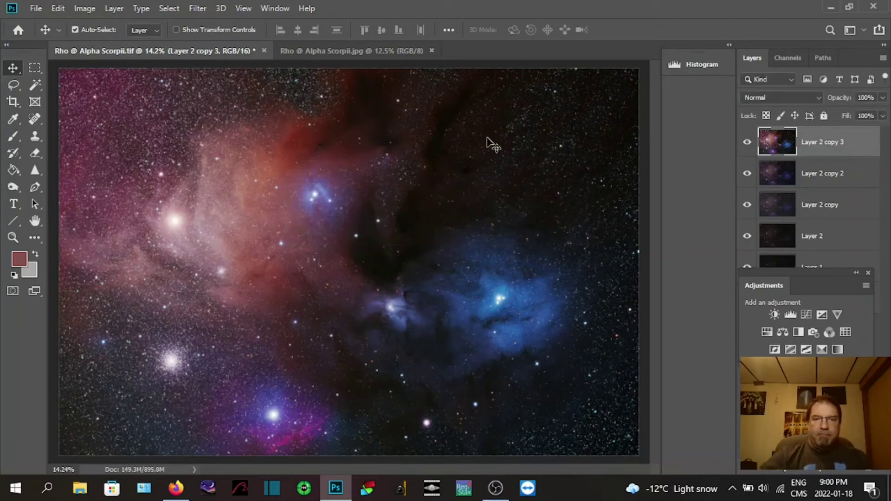
click(747, 143)
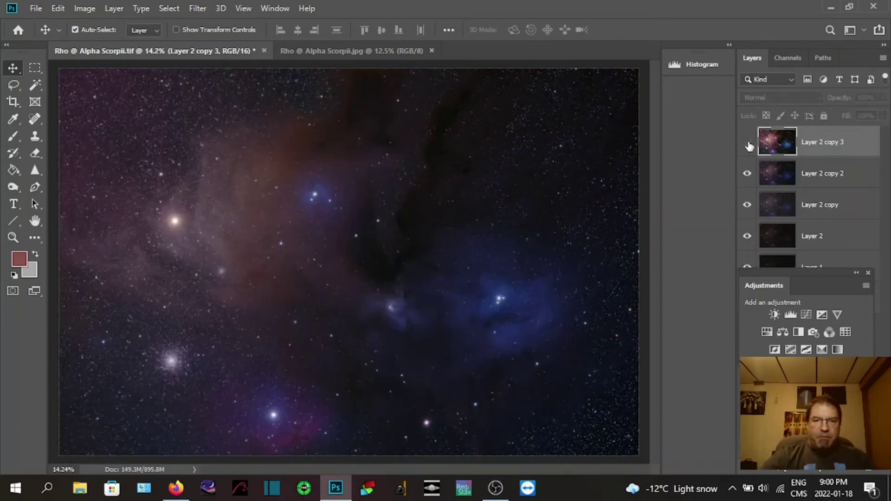
click(748, 143)
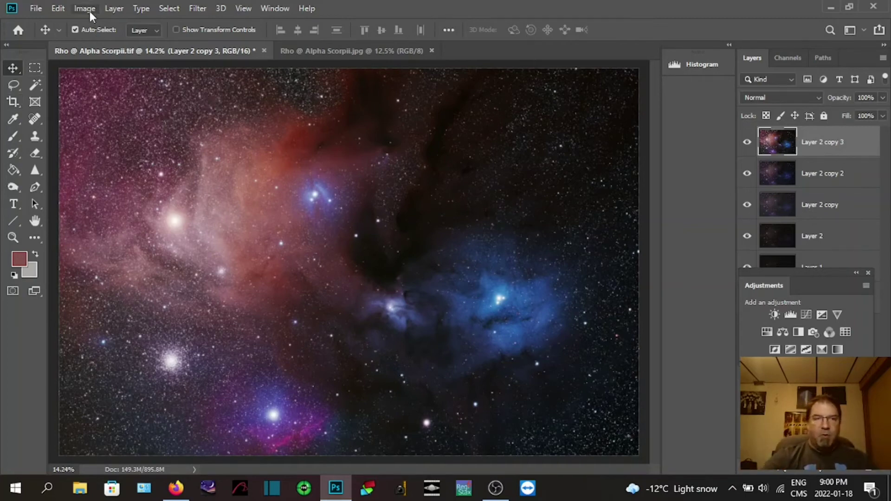
- Move the Adjustments panel clear of the layer list, flatten the image, and duplicate the resulting Background layer
click(116, 8)
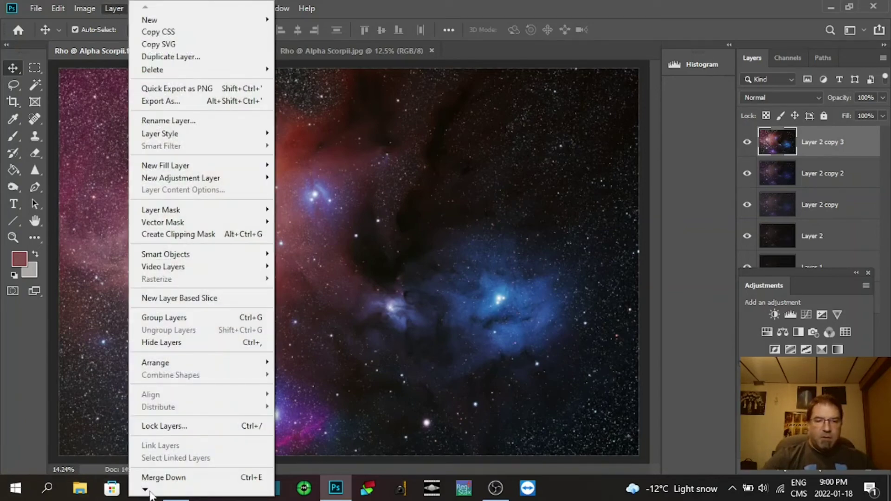
mouse_move(145, 491)
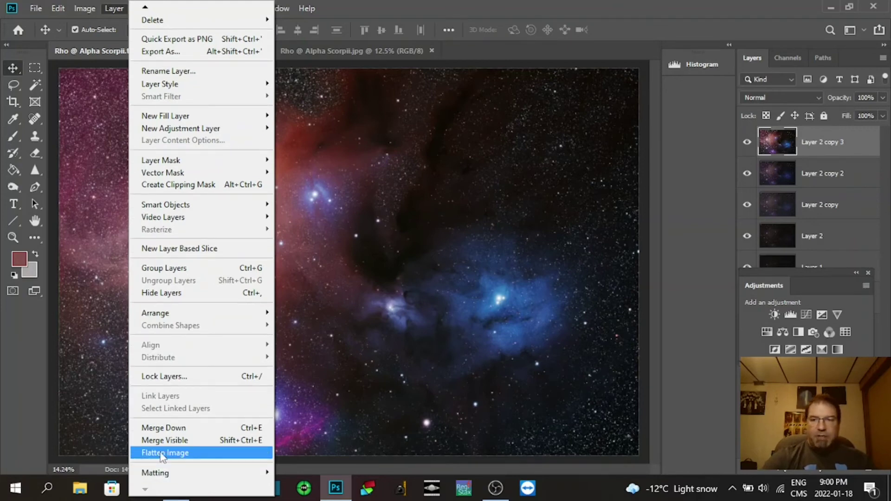
click(787, 275)
drag(786, 275, 789, 335)
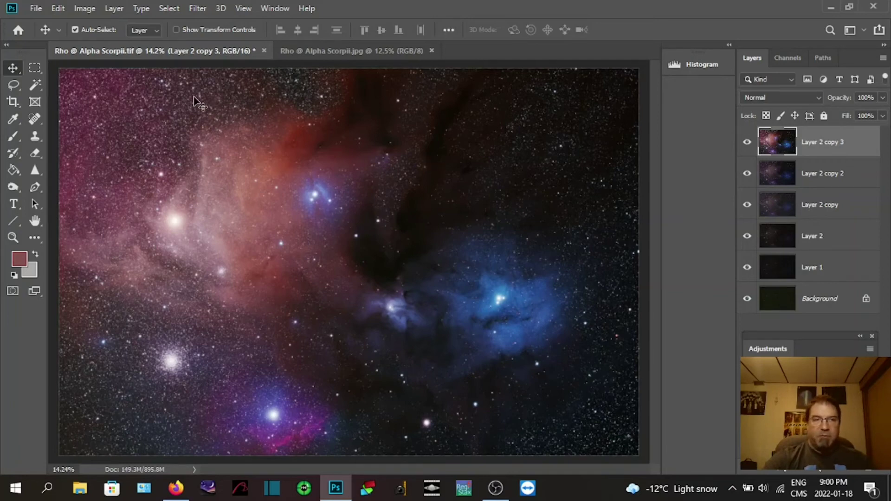
click(113, 9)
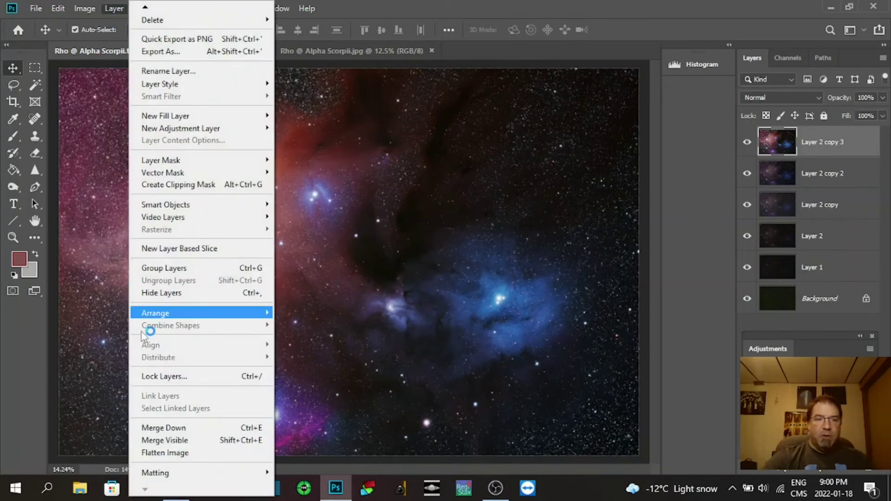
click(159, 453)
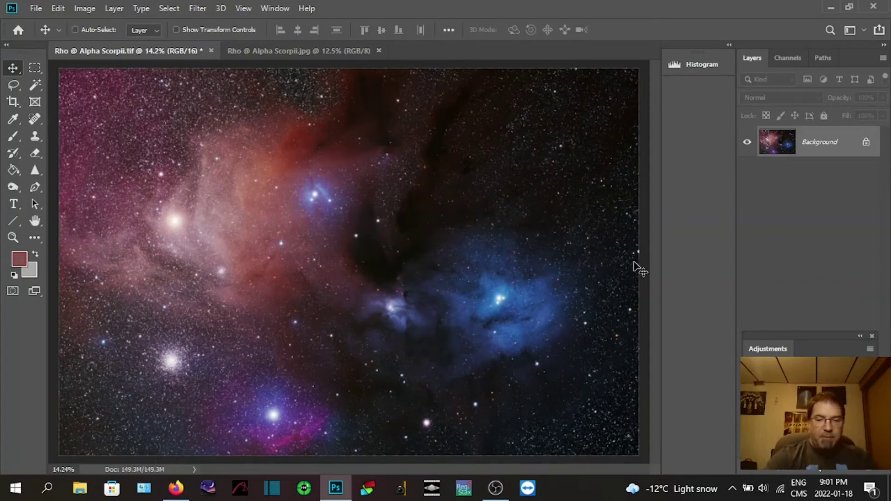
key(ctrl+j)
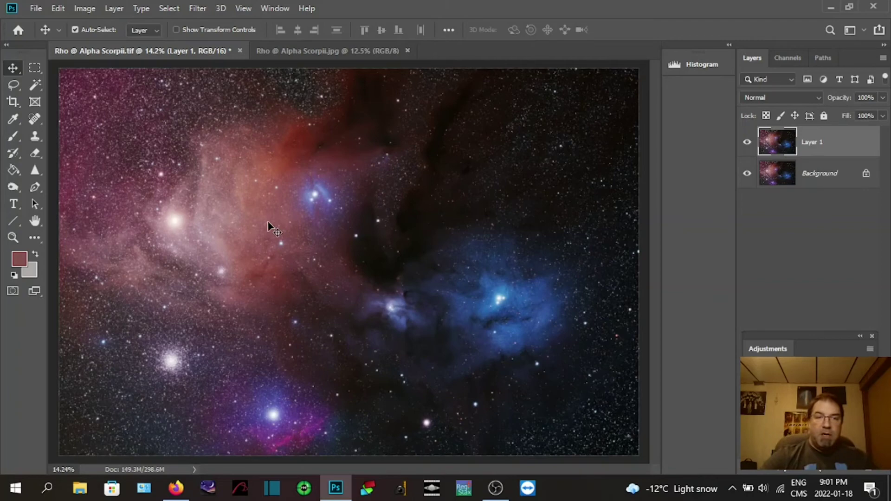
- Compare the flattened TIFF with the finished JPG several times, with the TIFF shown at a size similar to the JPG
click(297, 46)
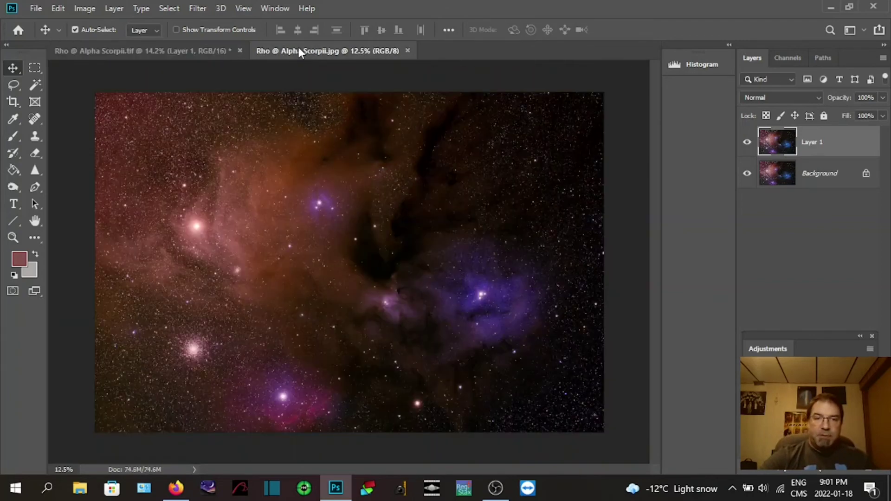
click(189, 48)
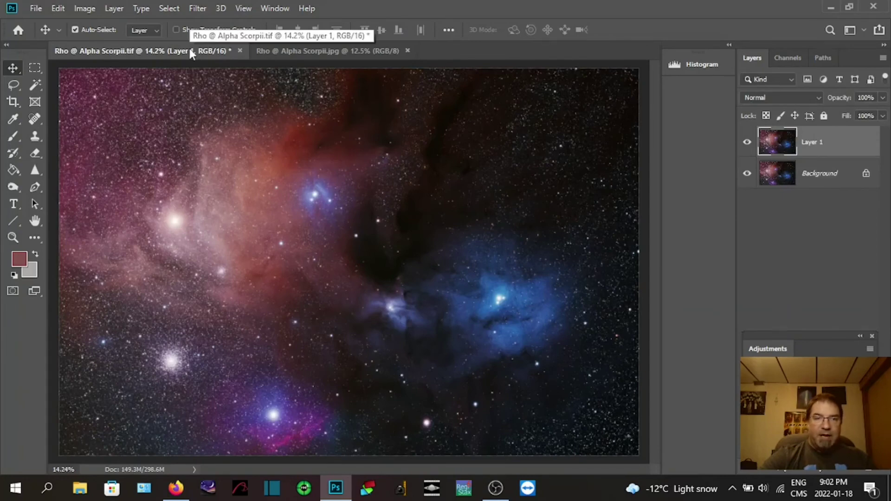
click(267, 52)
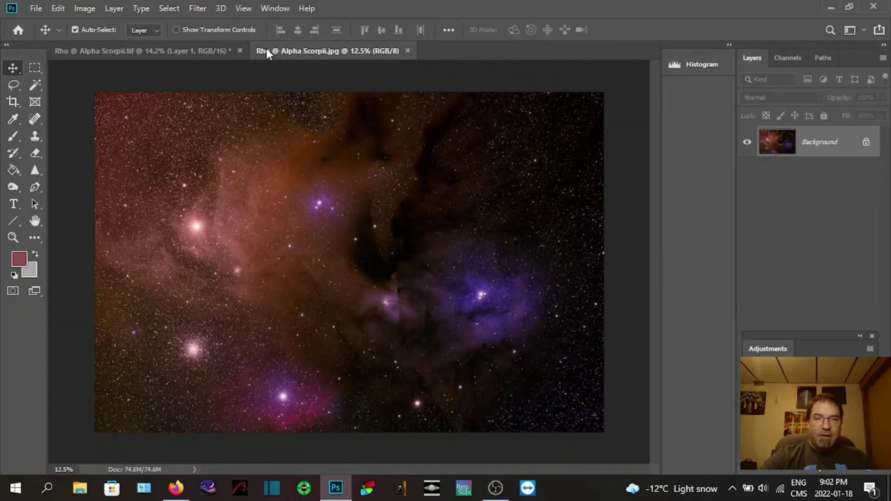
click(188, 51)
key(ctrl+0)
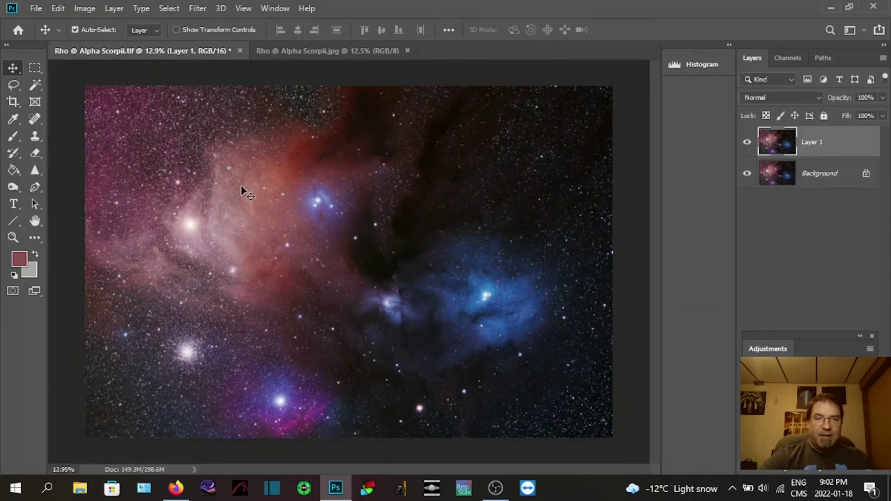
click(329, 51)
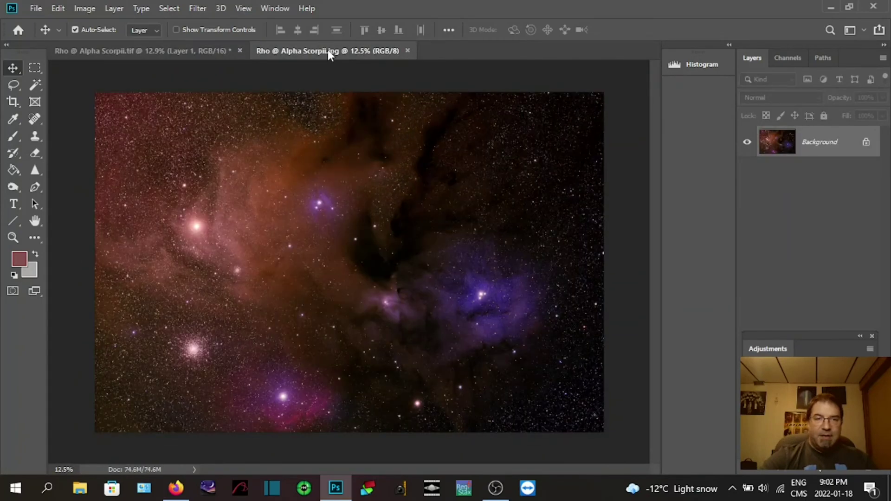
click(207, 52)
scroll(215, 142, down, 1)
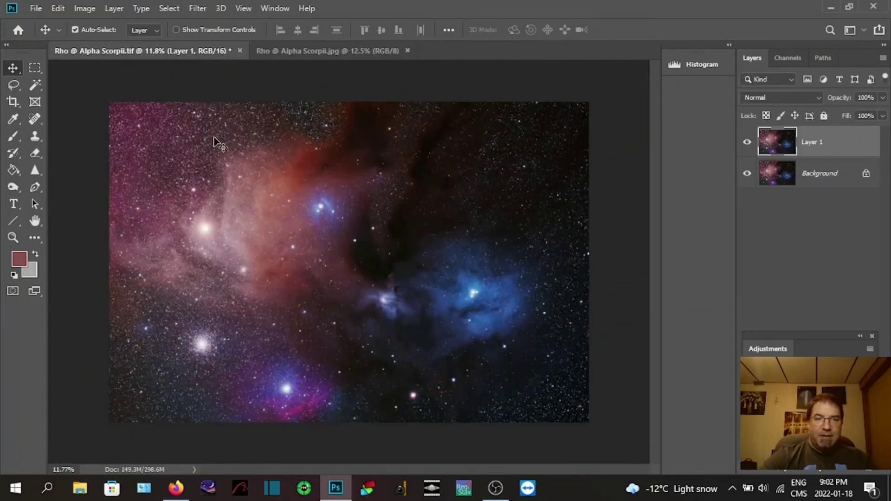
click(280, 52)
click(208, 50)
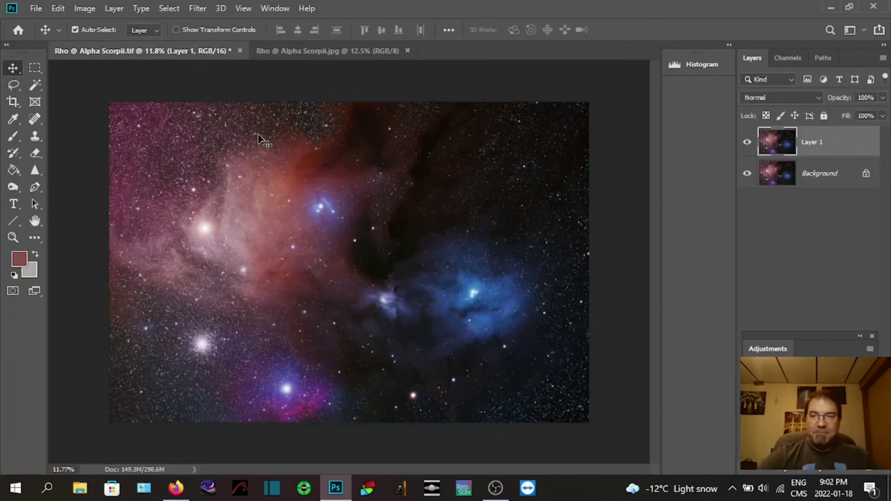
- Open the Camera Raw Filter on Layer 1 and set the Detail noise reduction Luminance to 17 while inspecting a magnified preview
click(200, 10)
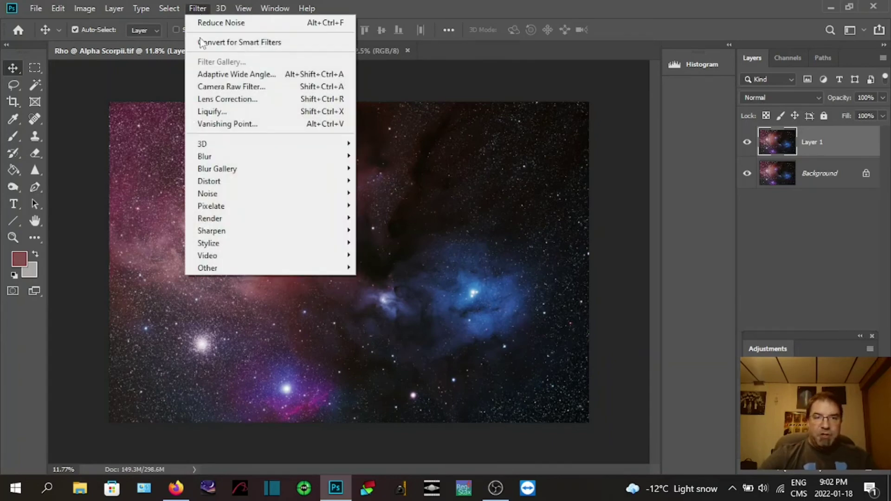
click(212, 88)
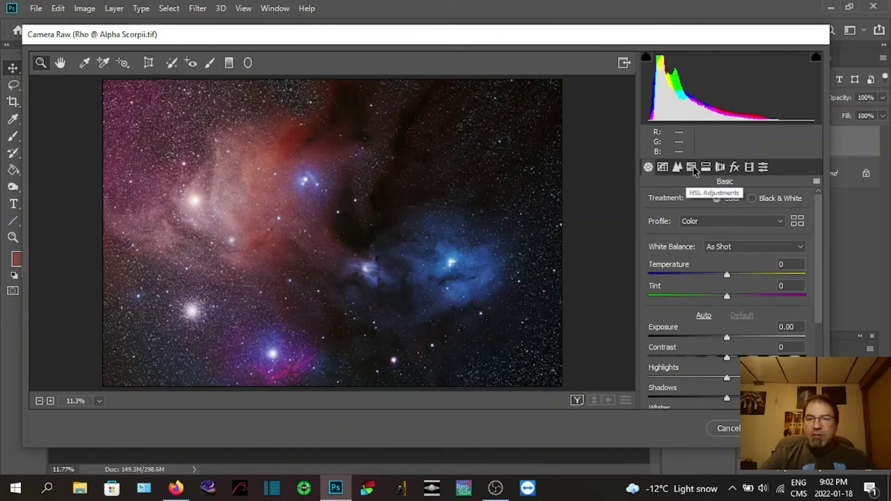
click(678, 168)
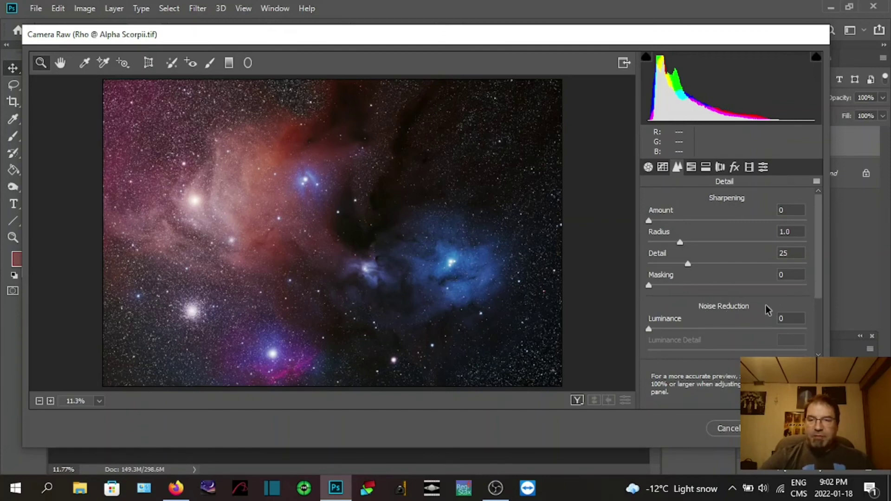
click(351, 242)
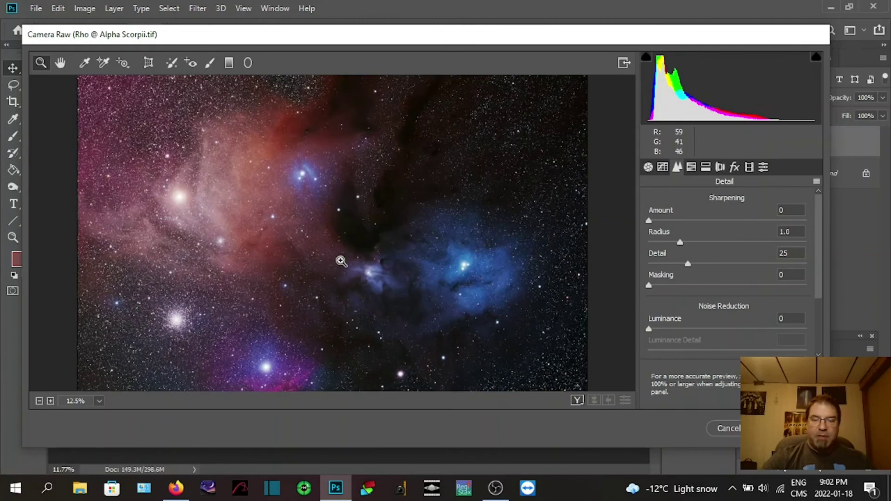
click(335, 252)
drag(335, 252, 342, 254)
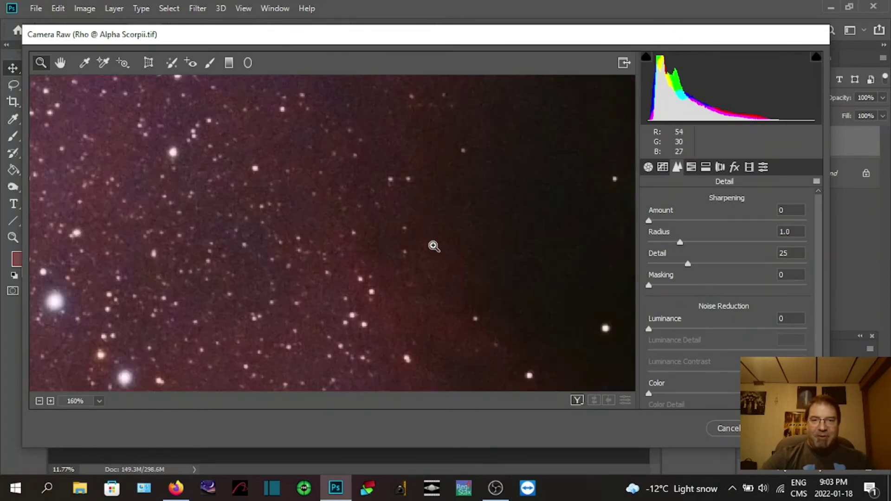
click(649, 330)
drag(649, 331, 677, 330)
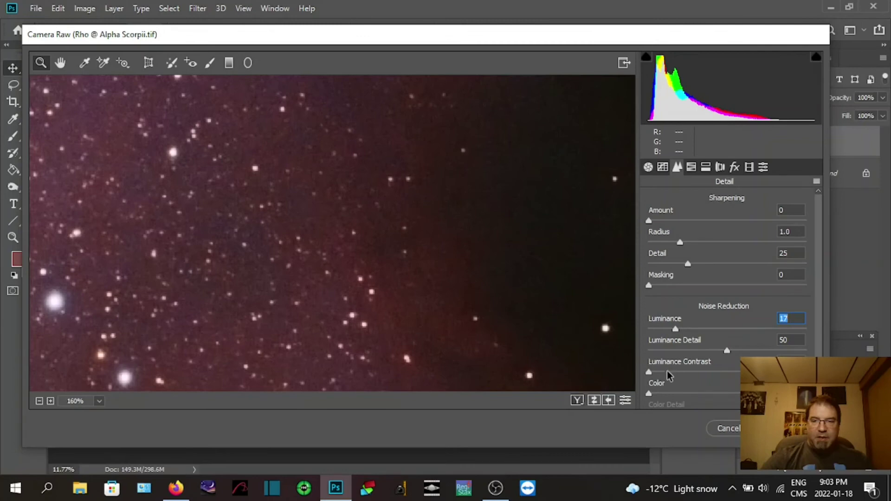
- Set the Color noise reduction to 23, check the preview at 33% and 12%, and apply the Camera Raw filter
scroll(684, 339, down, 2)
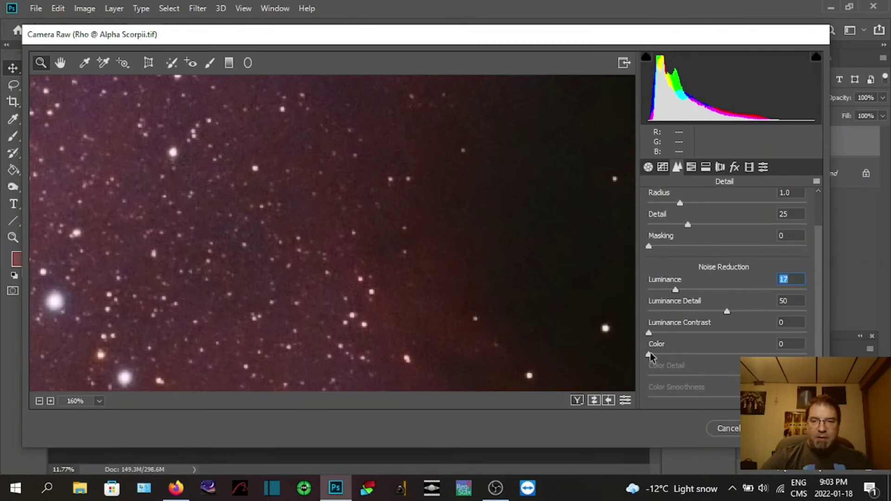
drag(650, 355, 668, 354)
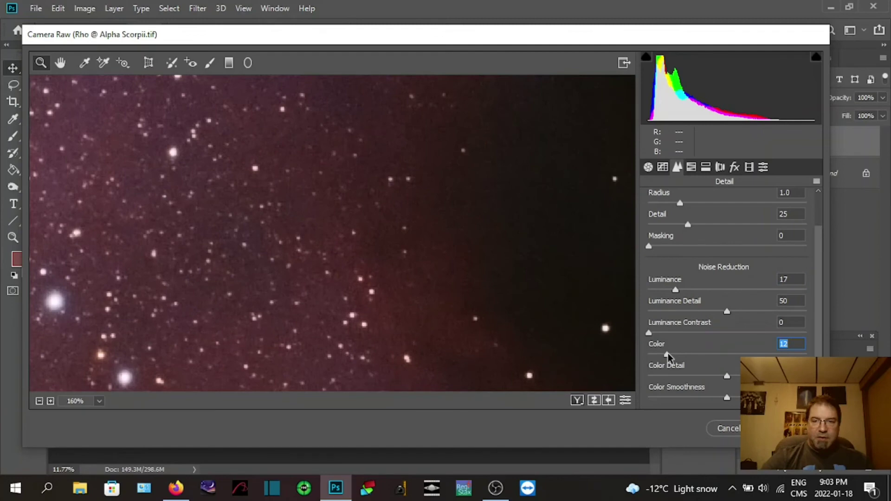
drag(667, 355, 685, 354)
click(100, 401)
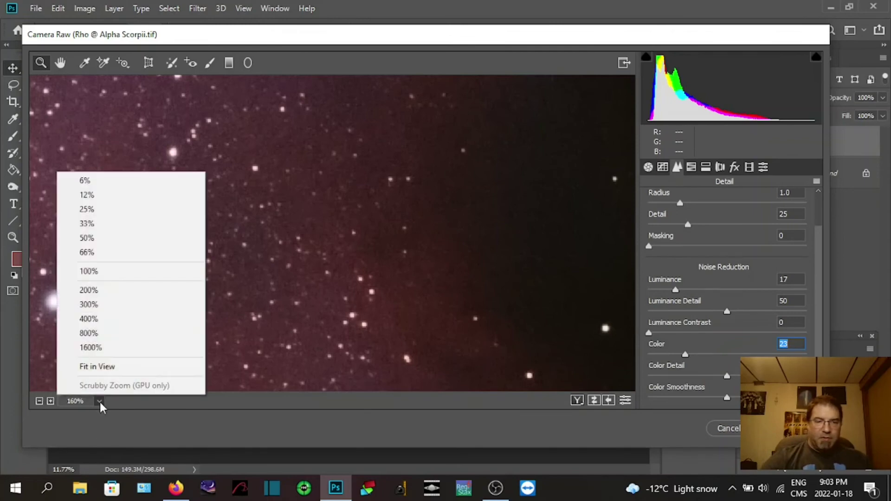
click(86, 224)
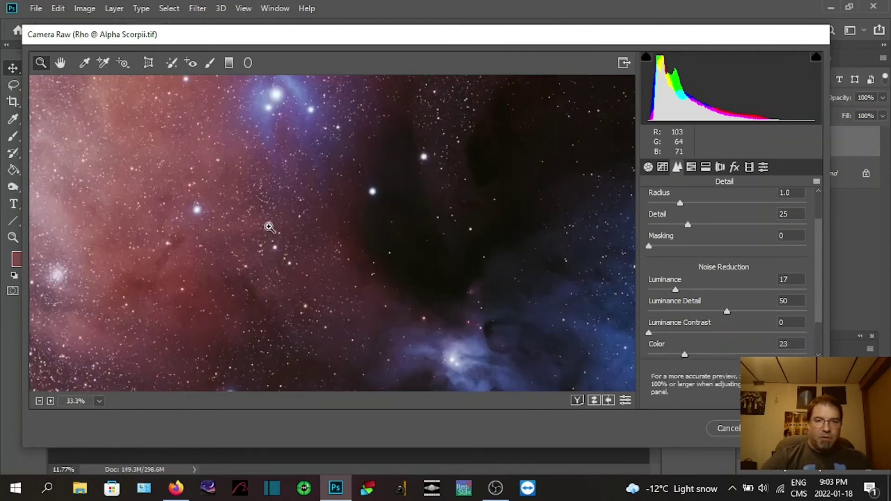
click(99, 401)
click(90, 195)
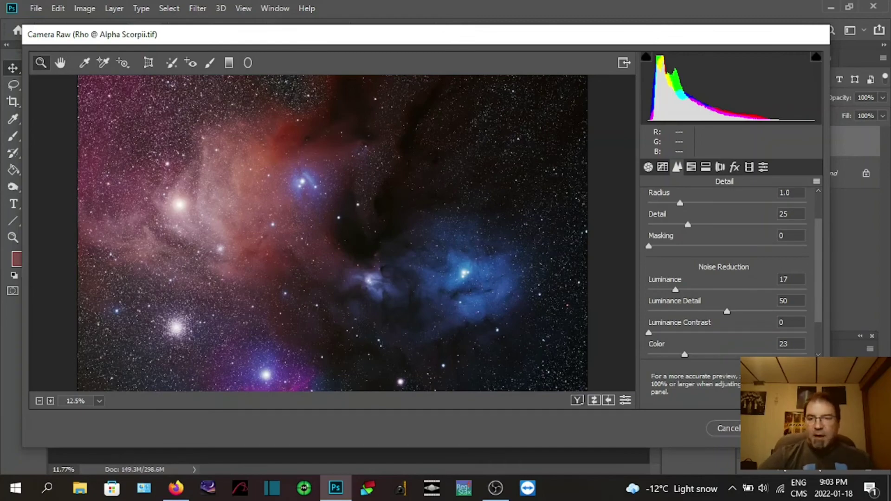
key(Return)
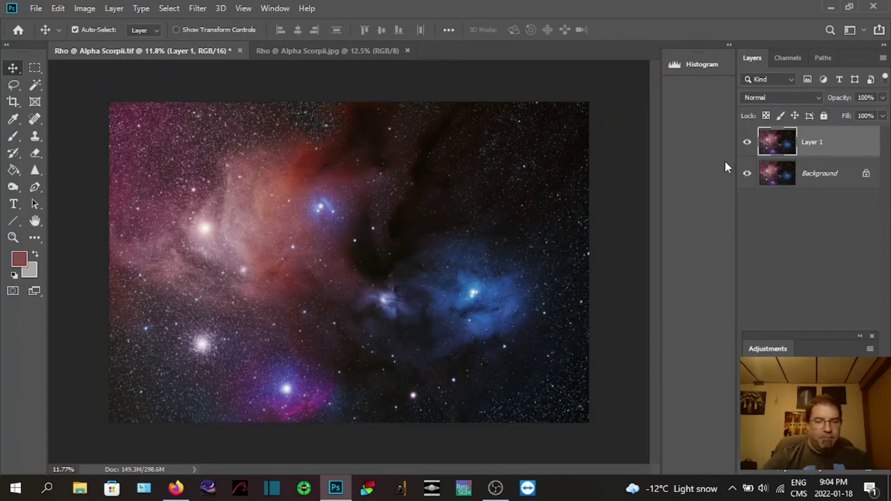
- Duplicate Layer 1 and set the Camera Raw Temperature to +8 on the copy
key(ctrl+j)
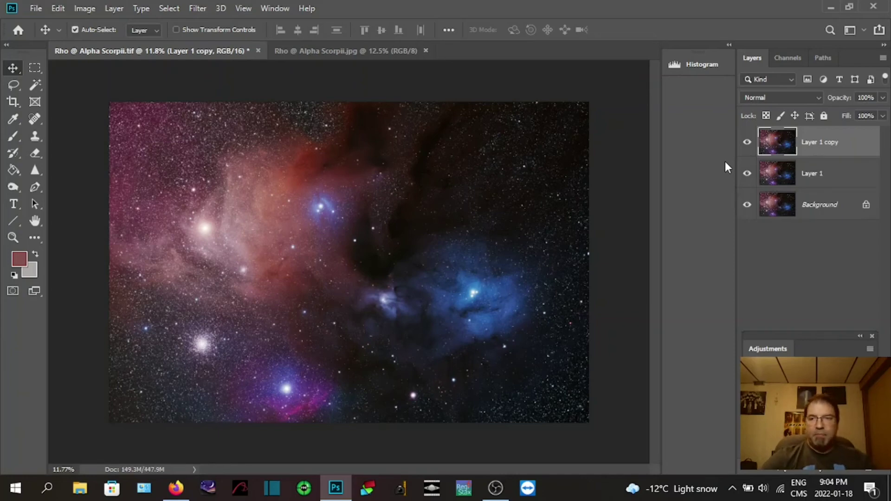
click(205, 10)
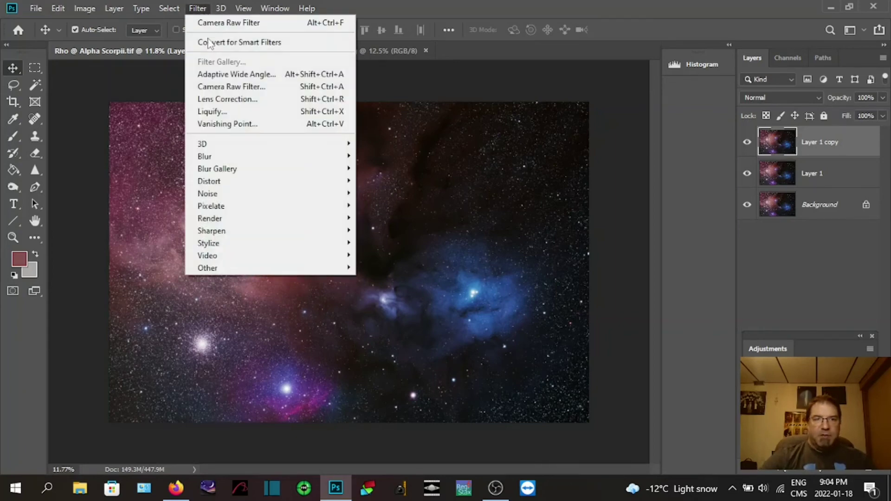
click(211, 87)
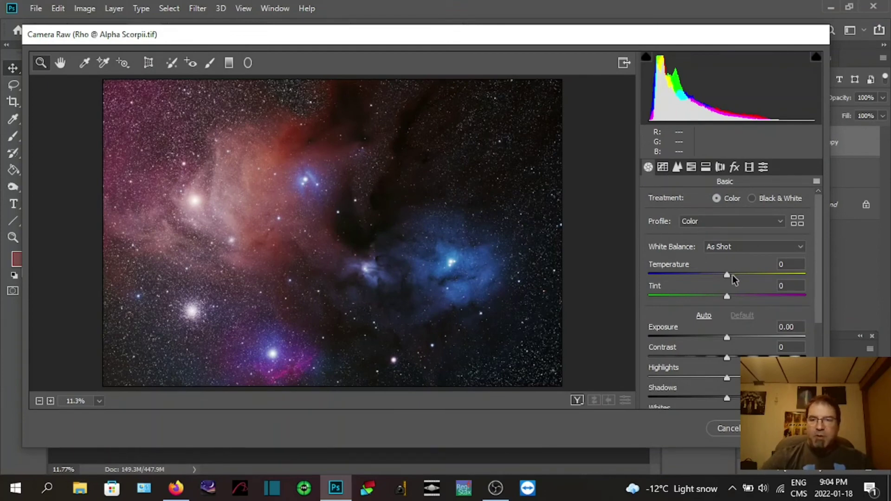
drag(728, 276, 733, 276)
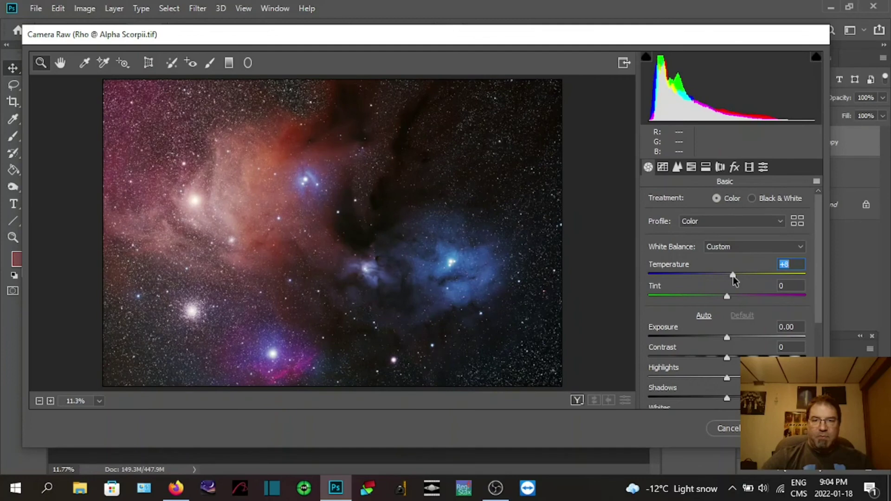
- Cycle through the before/after comparison views to judge the temperature change, returning to the single preview
click(578, 401)
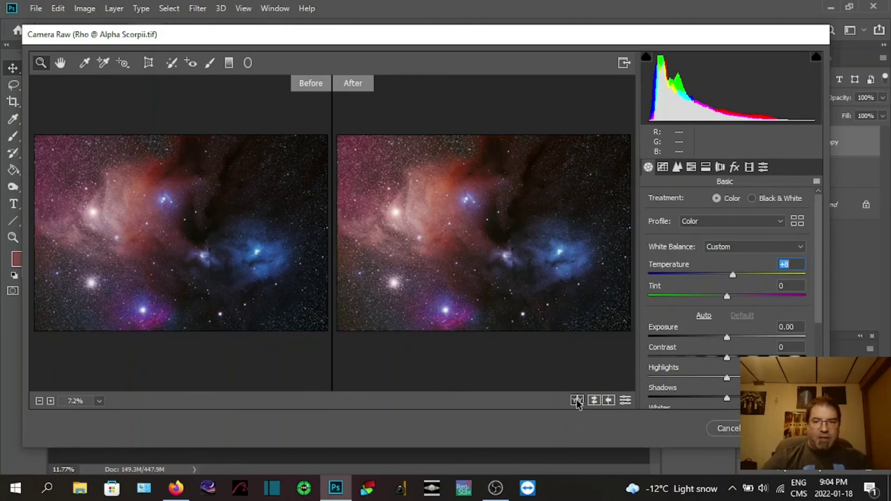
click(577, 401)
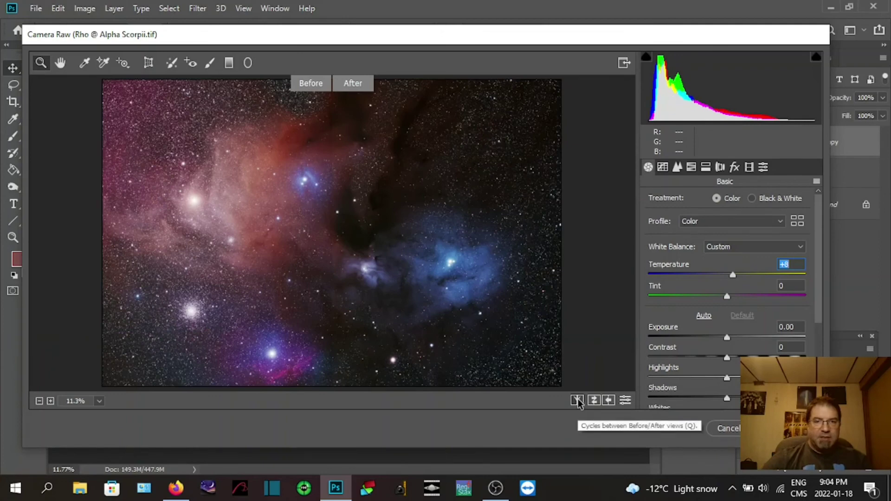
click(577, 400)
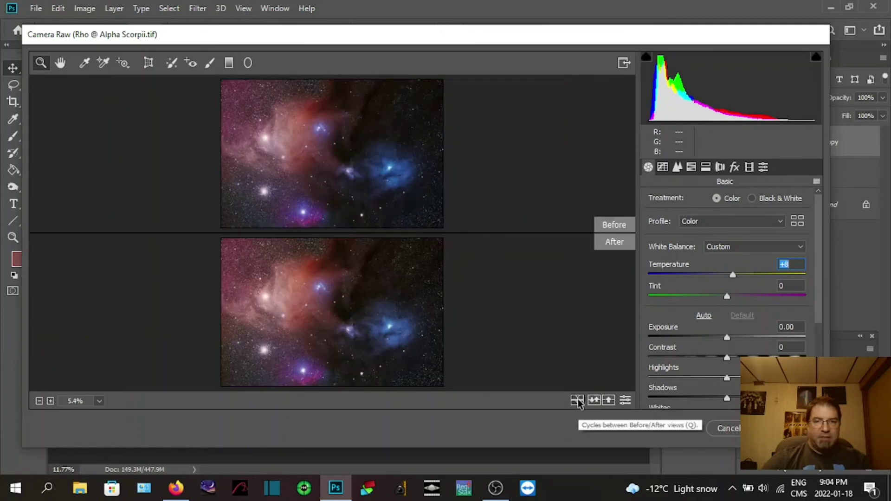
click(577, 401)
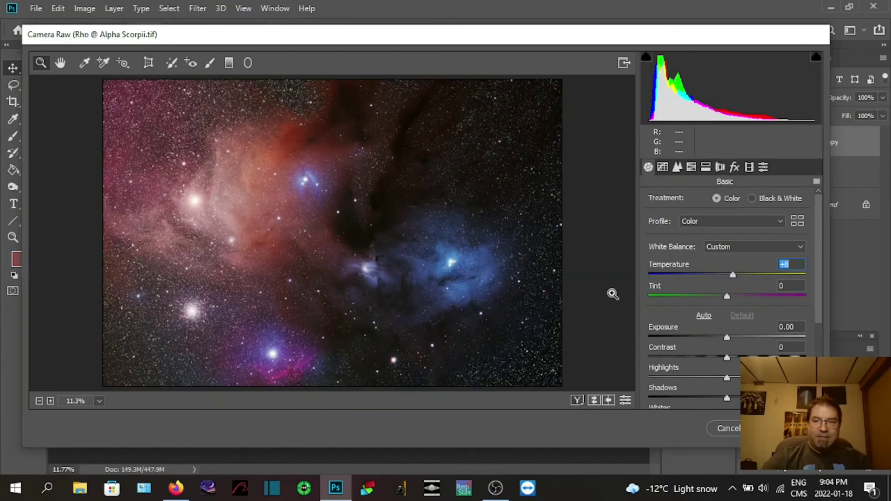
- Set the Camera Raw Tint to +3, Contrast to +6 and Highlights to -30
mouse_move(727, 300)
mouse_down()
mouse_move(750, 298)
mouse_move(697, 298)
mouse_move(729, 299)
mouse_up()
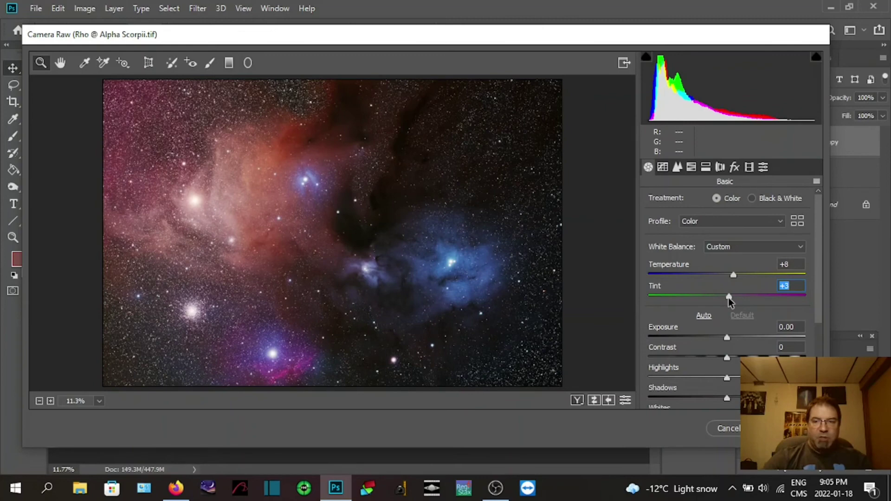
drag(727, 361, 740, 361)
drag(754, 356, 731, 361)
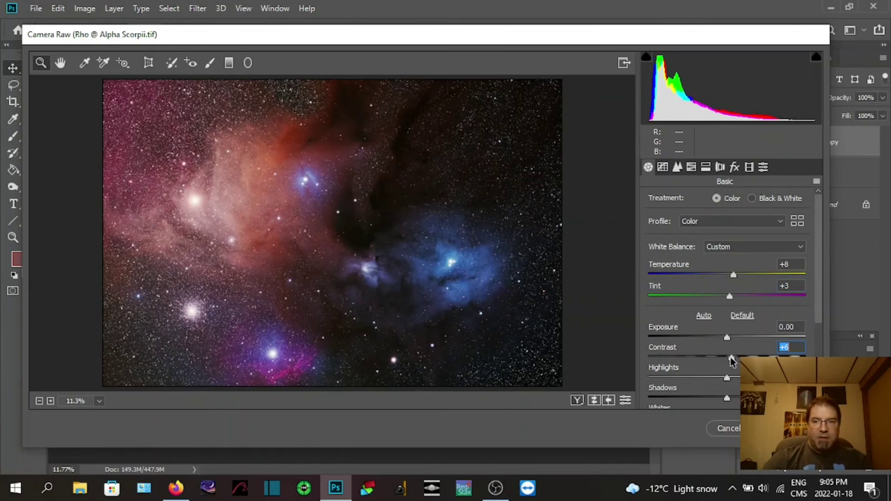
scroll(713, 349, down, 2)
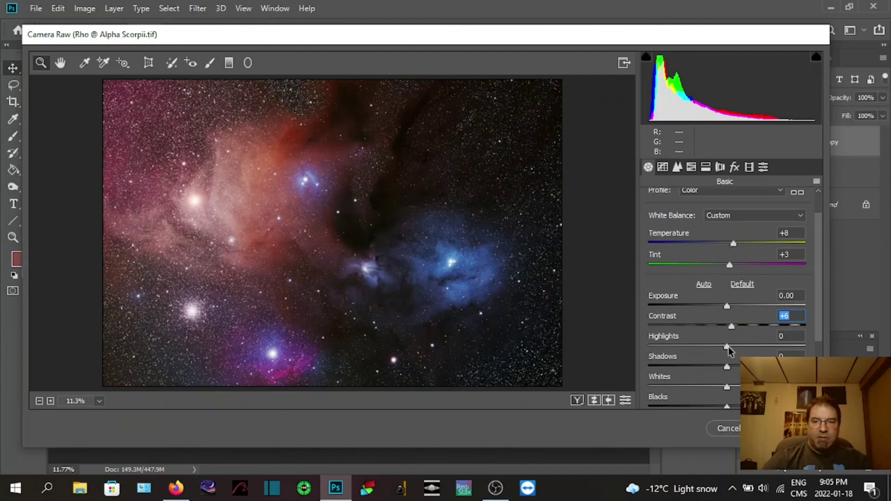
drag(727, 349, 702, 348)
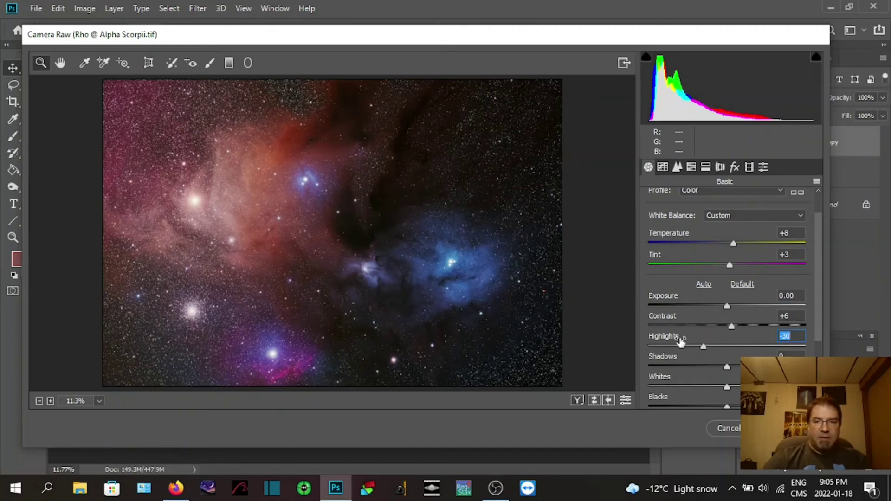
- Try stronger negative Clarity values, settle on -12, and set Dehaze to +10
scroll(729, 364, down, 2)
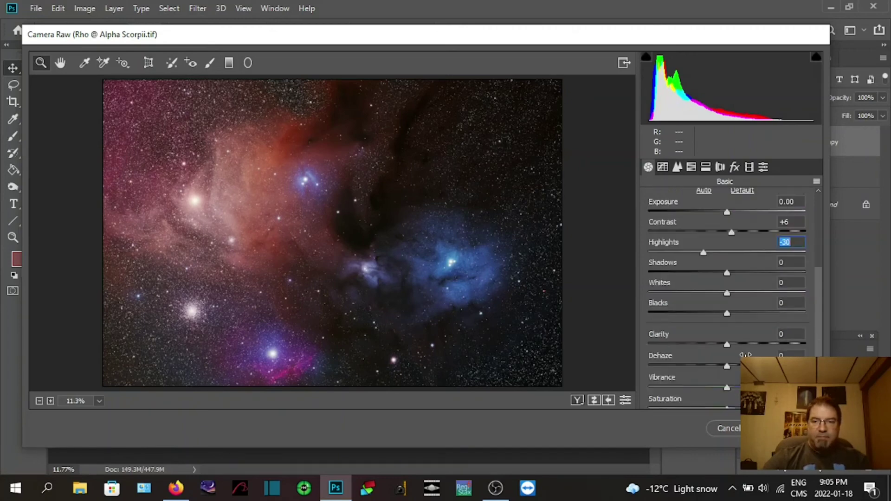
drag(728, 345, 697, 346)
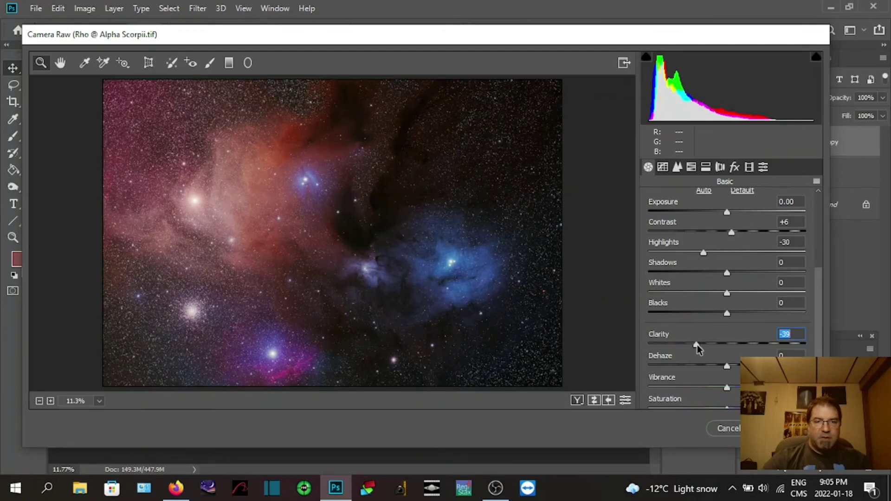
mouse_move(698, 345)
mouse_down()
mouse_move(729, 345)
mouse_move(687, 346)
mouse_move(757, 344)
mouse_move(692, 347)
mouse_up()
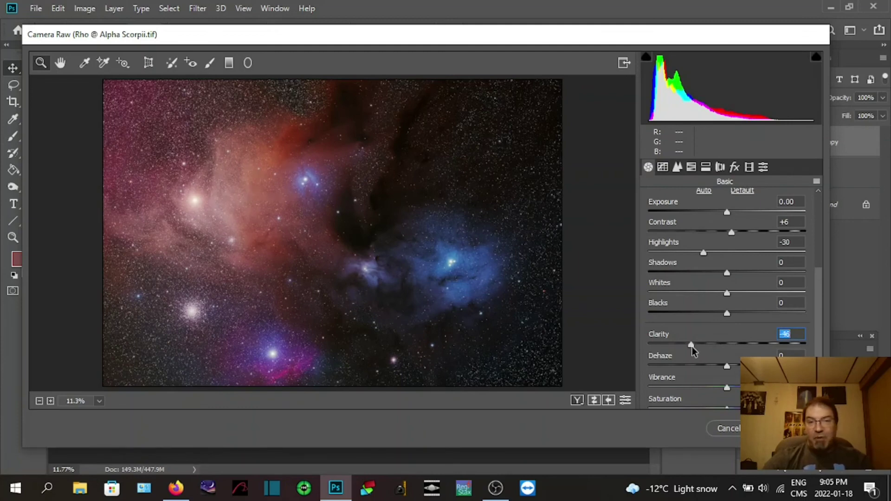
drag(692, 346, 713, 347)
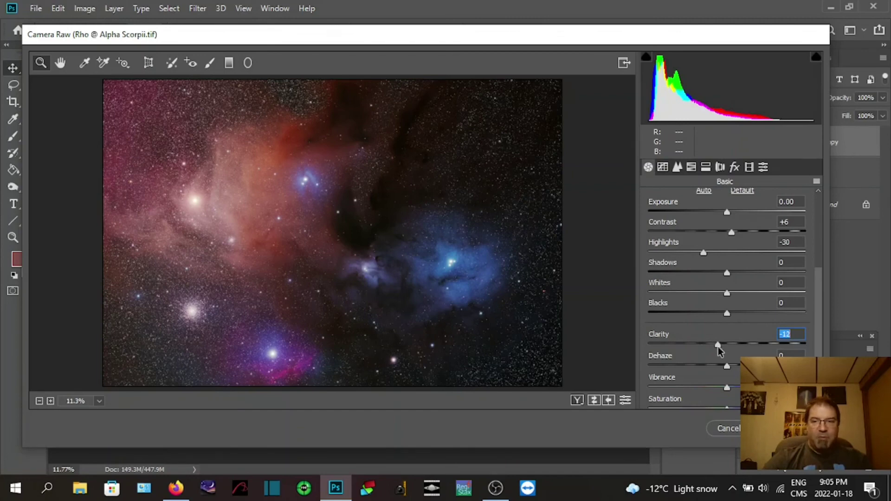
mouse_move(727, 367)
mouse_down()
mouse_move(776, 366)
mouse_move(709, 368)
mouse_move(735, 367)
mouse_up()
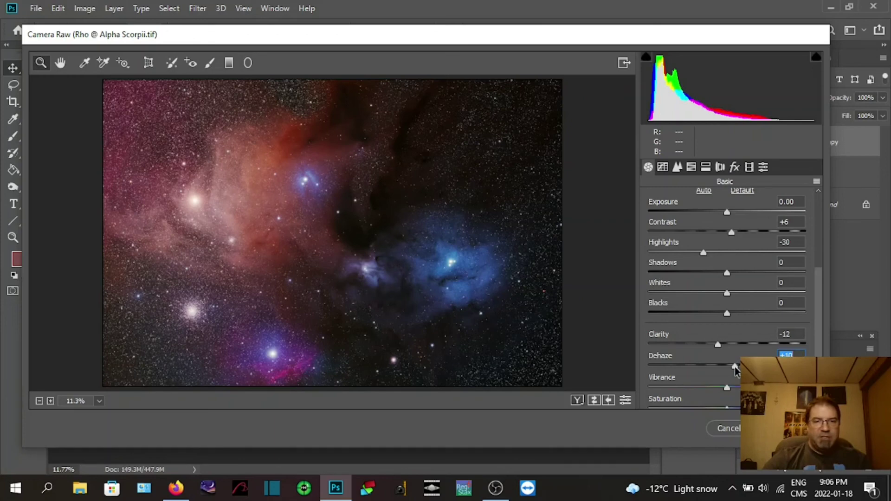
- Raise Saturation and Vibrance slightly, compare before and after side by side, and apply the Camera Raw filter
scroll(717, 389, down, 1)
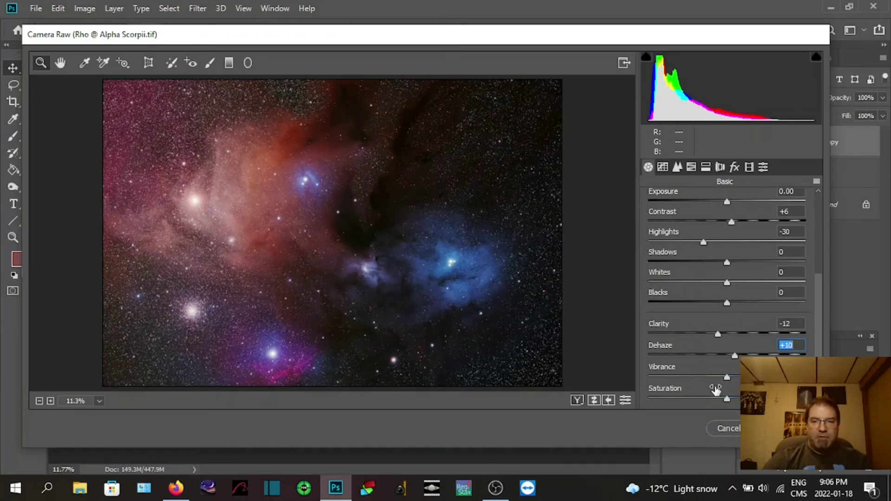
mouse_move(727, 400)
mouse_down()
mouse_move(657, 399)
mouse_move(775, 400)
mouse_move(735, 400)
mouse_up()
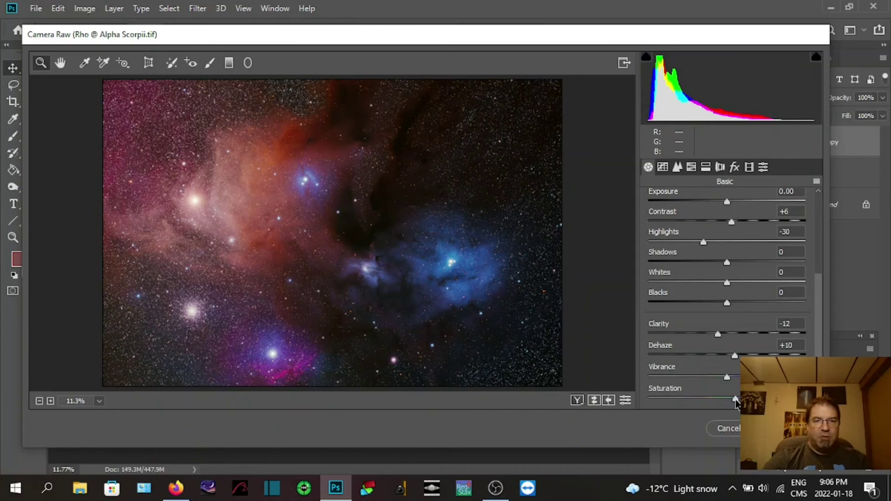
drag(734, 402, 735, 403)
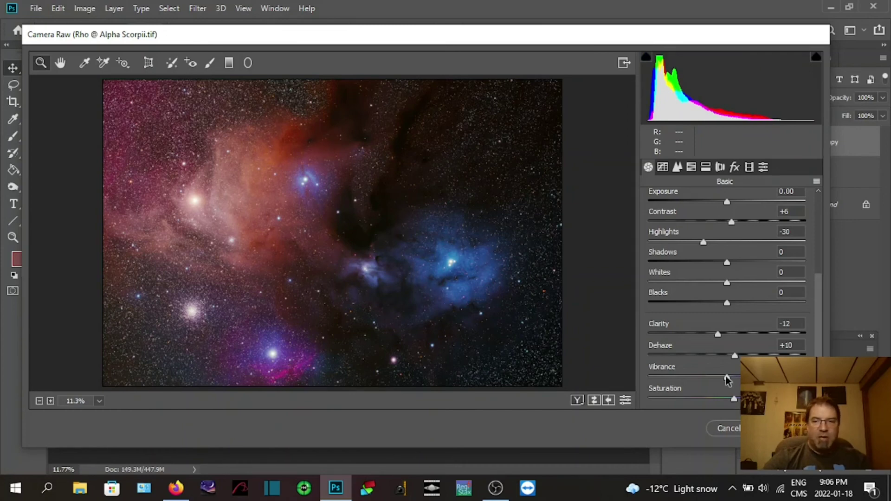
mouse_move(727, 376)
mouse_down()
mouse_move(741, 377)
mouse_move(714, 380)
mouse_move(754, 378)
mouse_move(703, 380)
mouse_move(731, 377)
mouse_up()
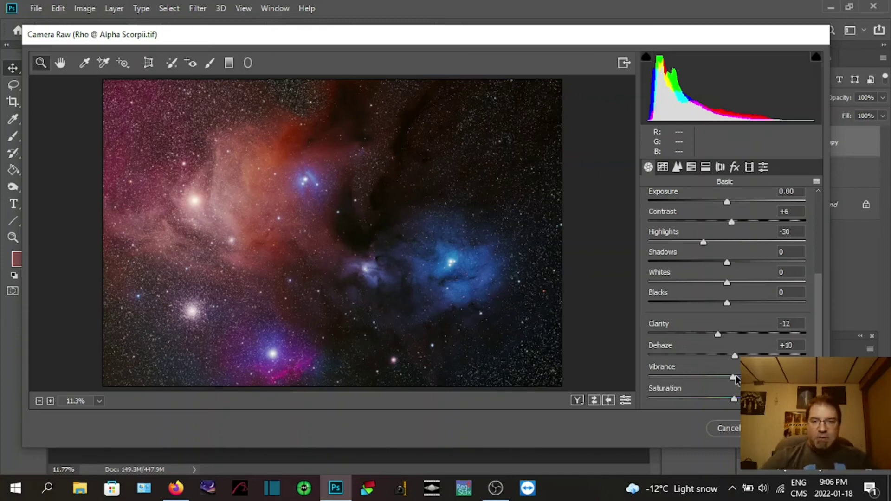
click(577, 401)
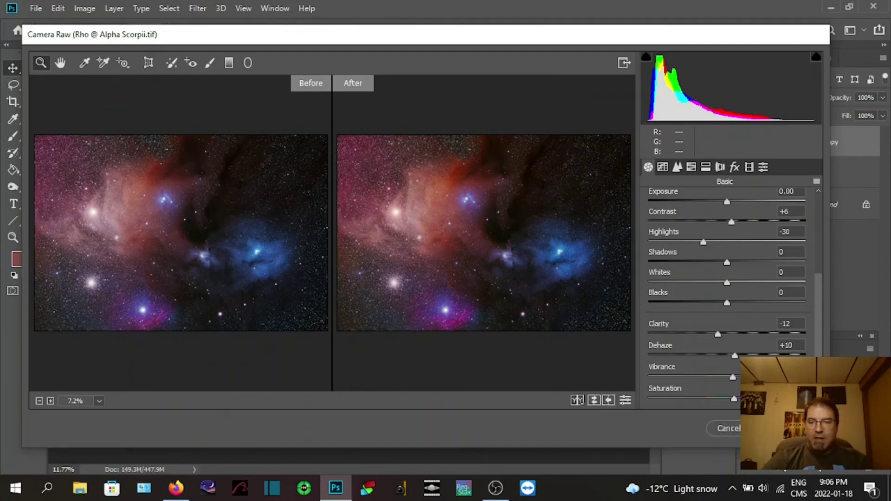
key(Return)
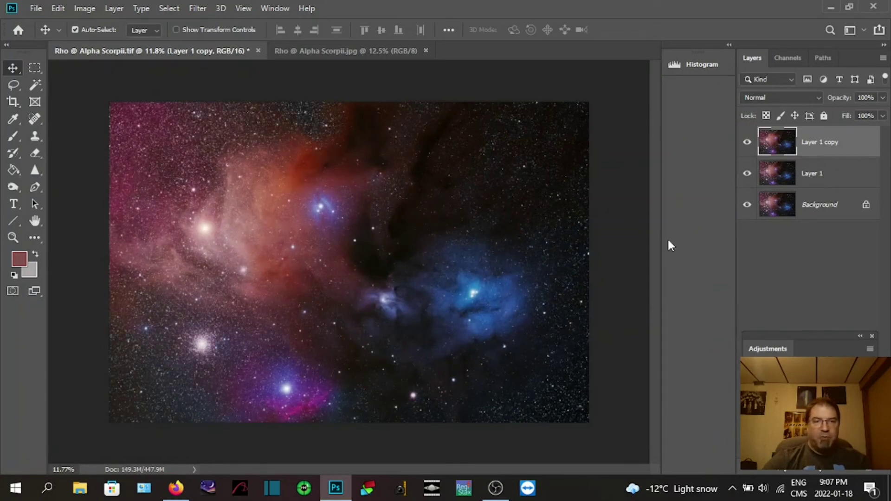
- Compare the image with and without the top layer's Camera Raw adjustments, and against the original Rho @ Alpha Scorpii JPG
click(747, 144)
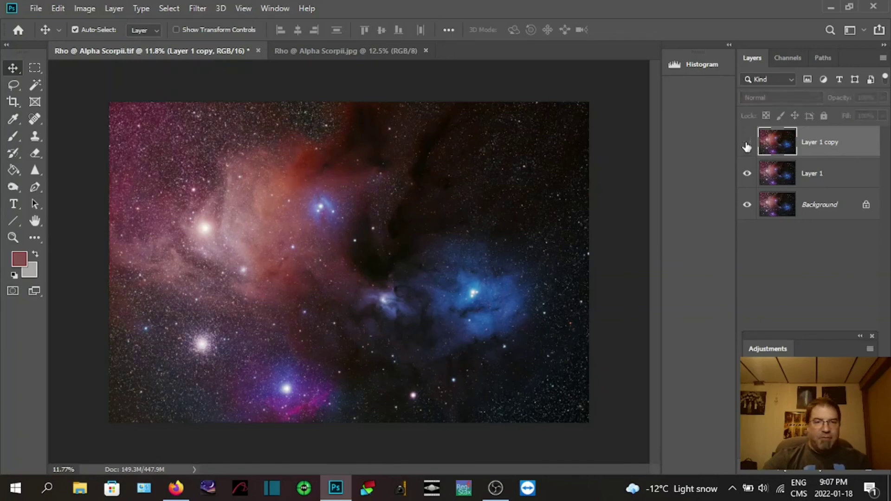
click(747, 144)
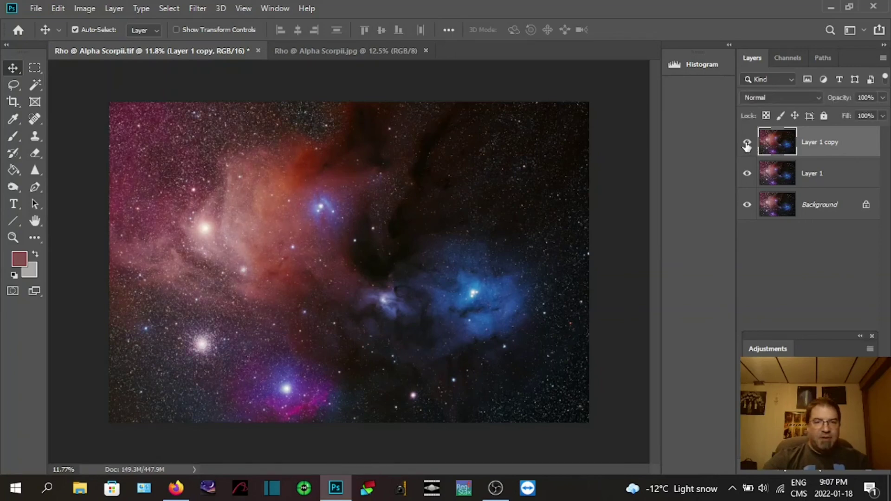
click(335, 52)
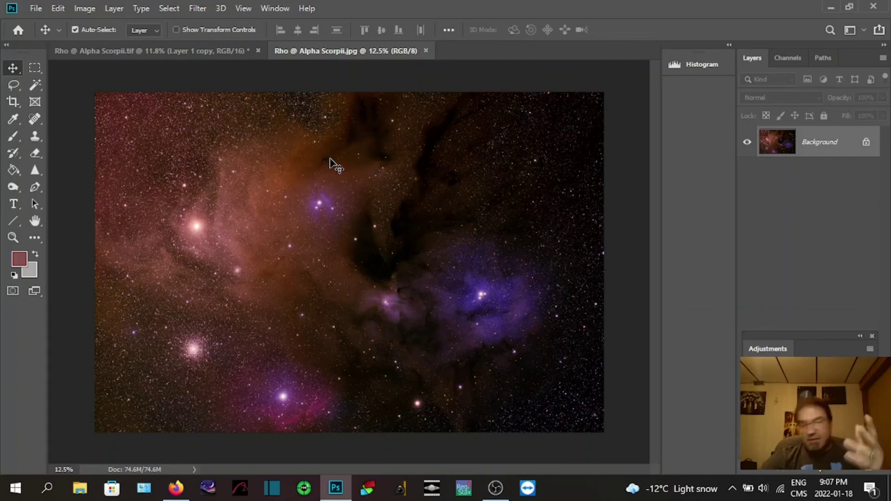
click(190, 52)
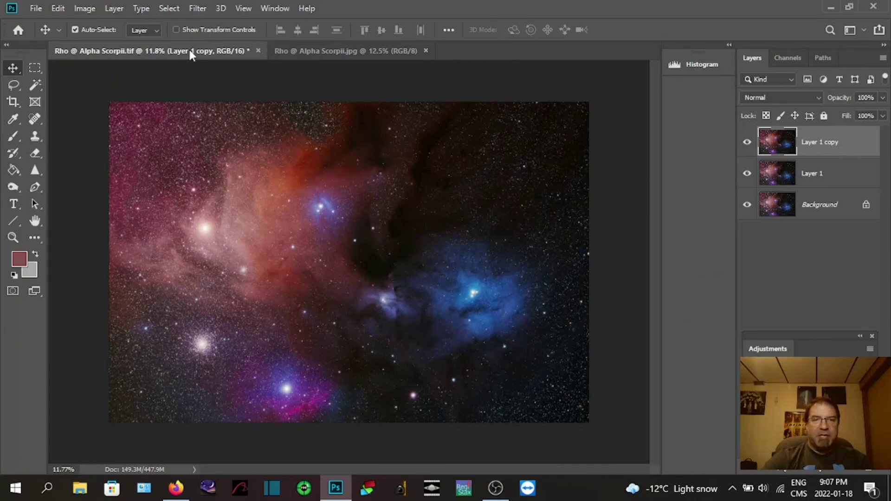
- Flatten the TIFF image into a single layer and duplicate the resulting Background layer
click(117, 10)
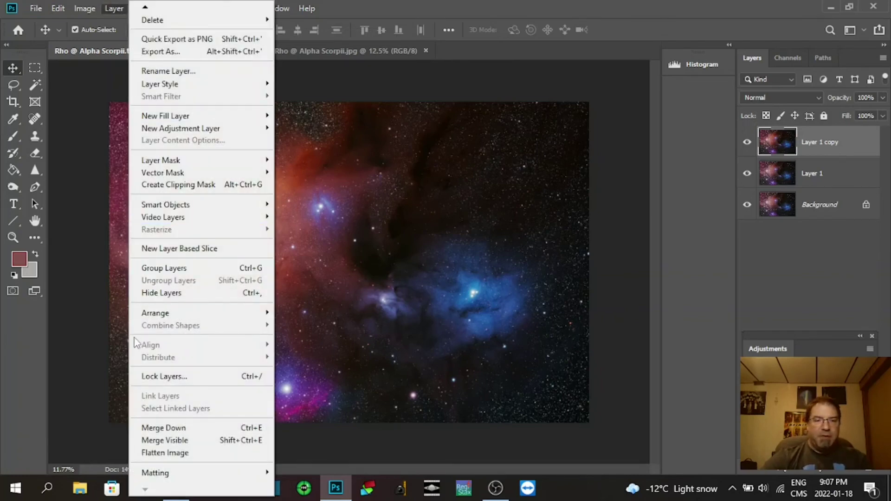
click(165, 452)
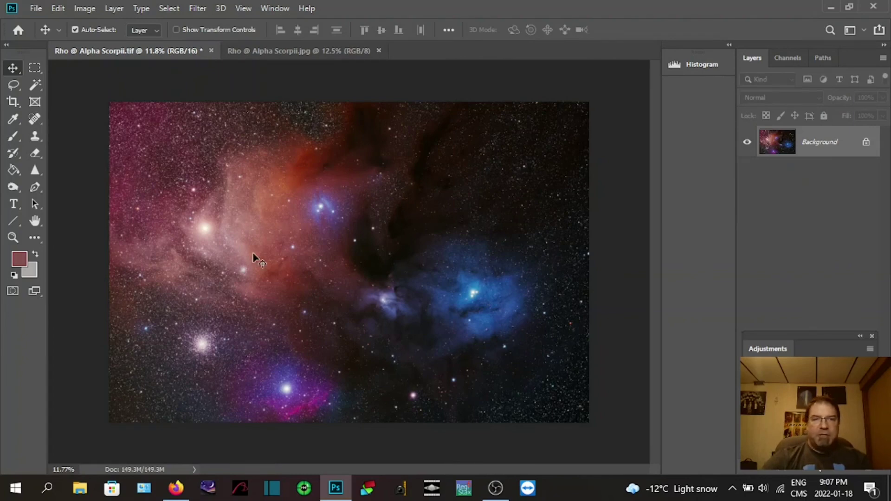
click(197, 9)
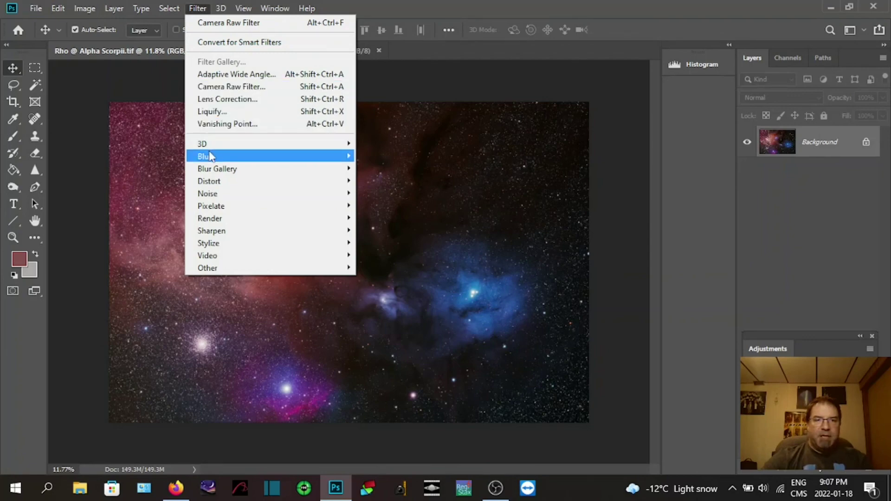
mouse_move(207, 199)
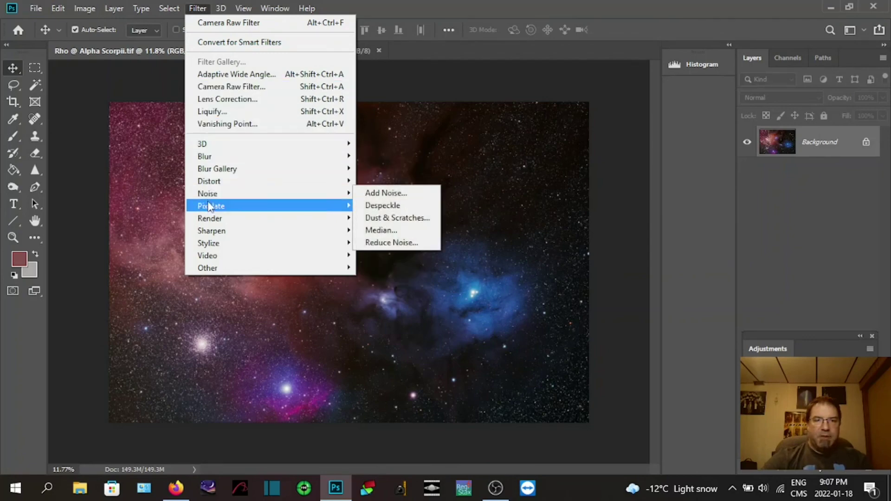
mouse_move(209, 233)
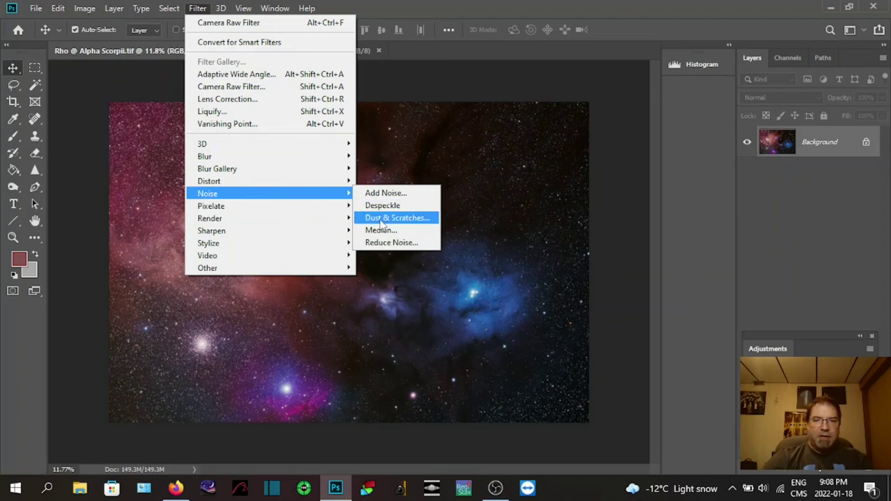
click(622, 164)
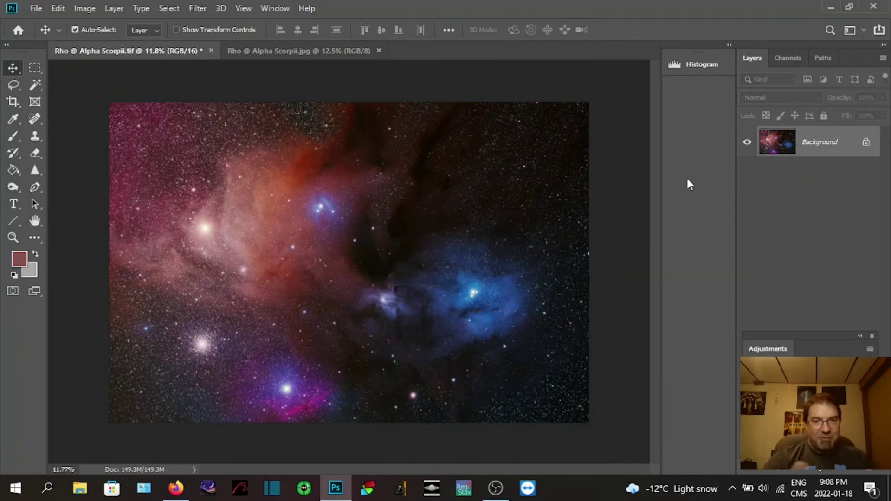
key(ctrl+j)
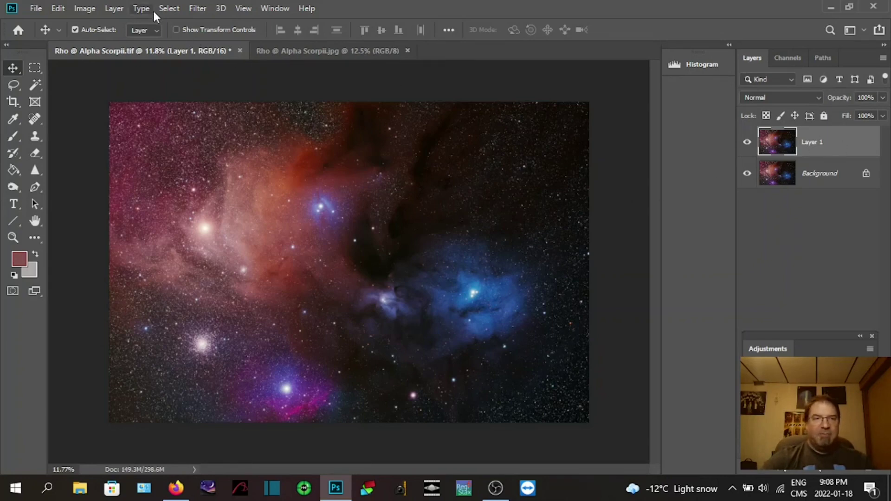
- Try the Dust & Scratches noise filter on the duplicated layer, comparing the image with its preview off and on
click(197, 9)
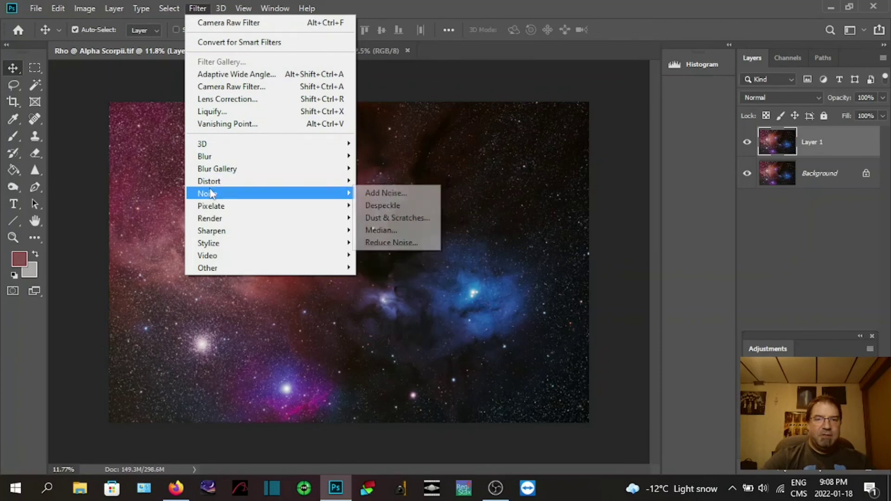
click(410, 221)
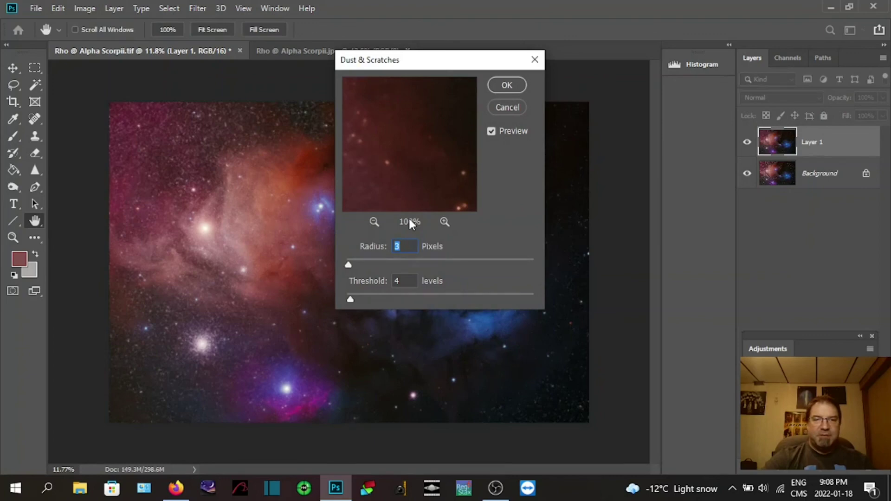
click(492, 132)
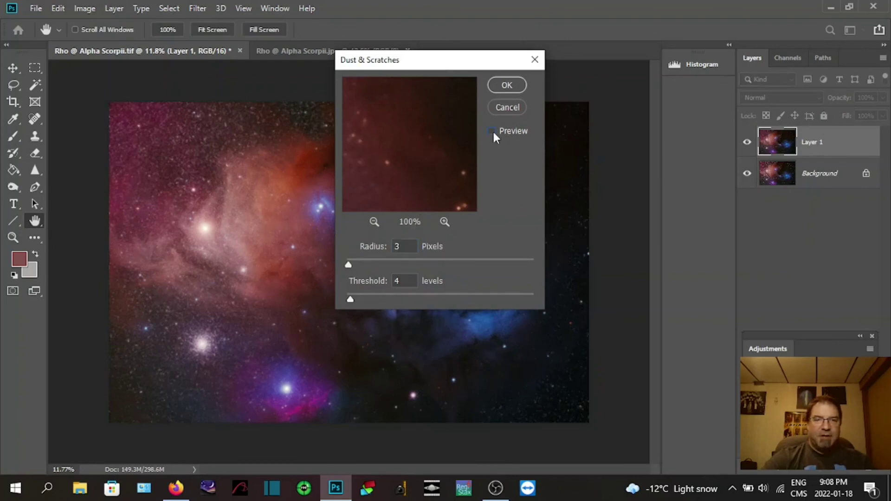
click(495, 134)
click(492, 131)
click(492, 131)
- Try Dust & Scratches with a threshold of 2 levels and a radius of 1 pixel, compare the preview, and cancel the filter
drag(406, 282, 388, 283)
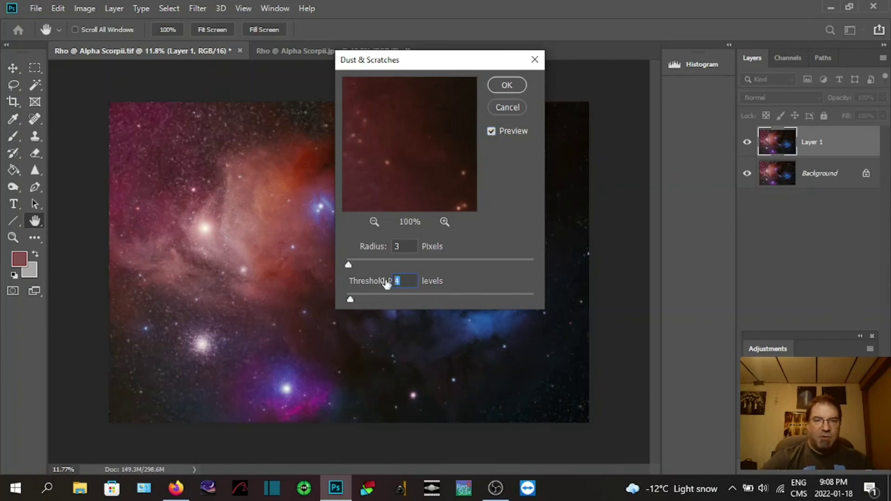
text(2)
drag(404, 243, 368, 249)
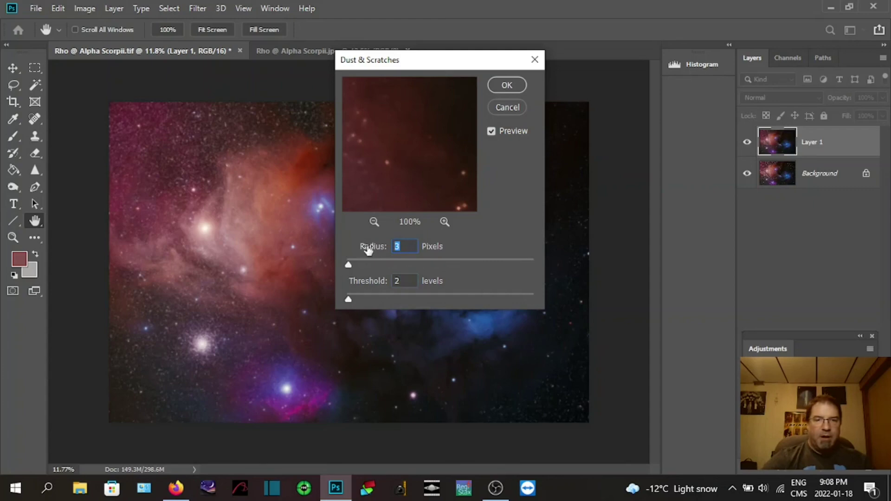
text(1)
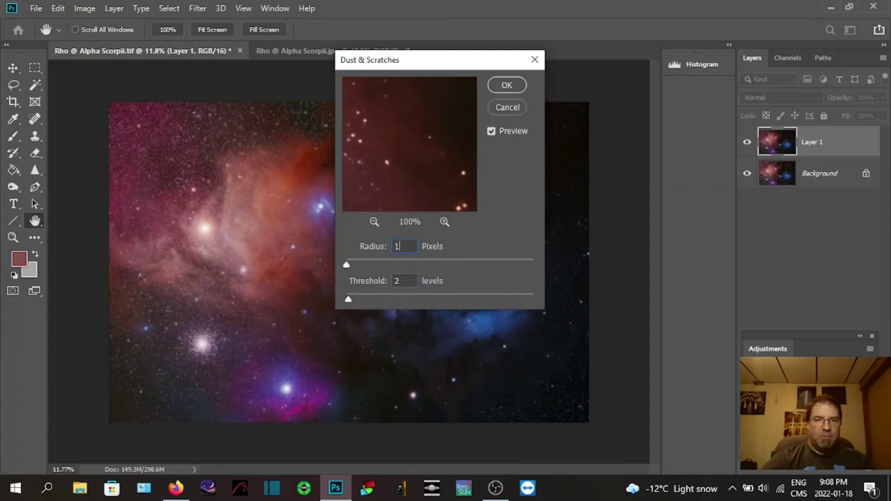
click(491, 131)
click(491, 131)
click(492, 132)
click(507, 108)
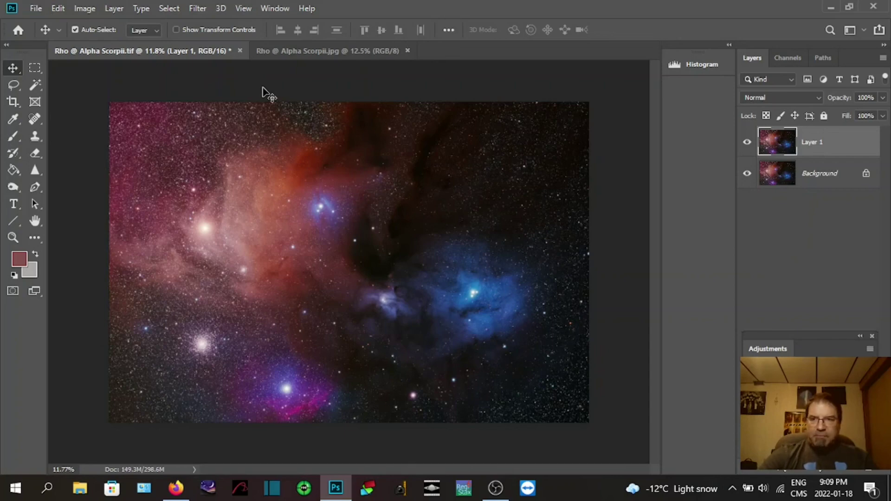
- Check the TIFF image's histogram and compare the processed TIFF with the original JPG
click(713, 65)
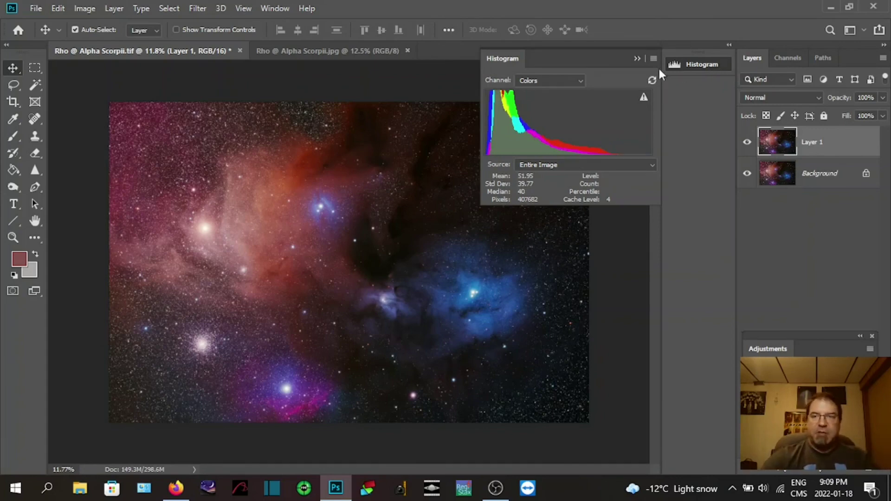
click(637, 58)
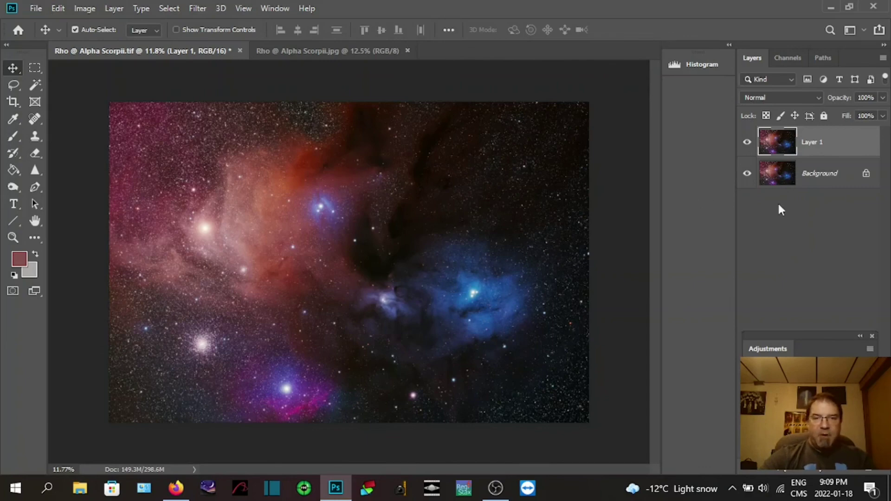
click(293, 52)
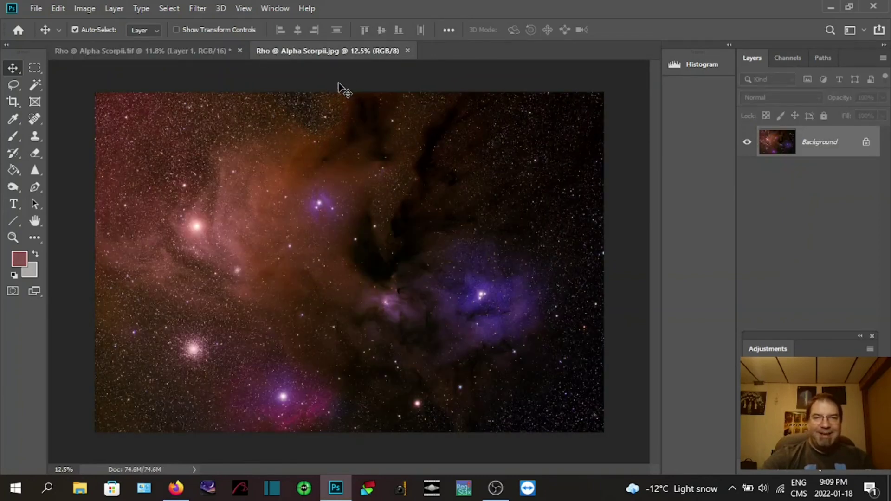
click(185, 55)
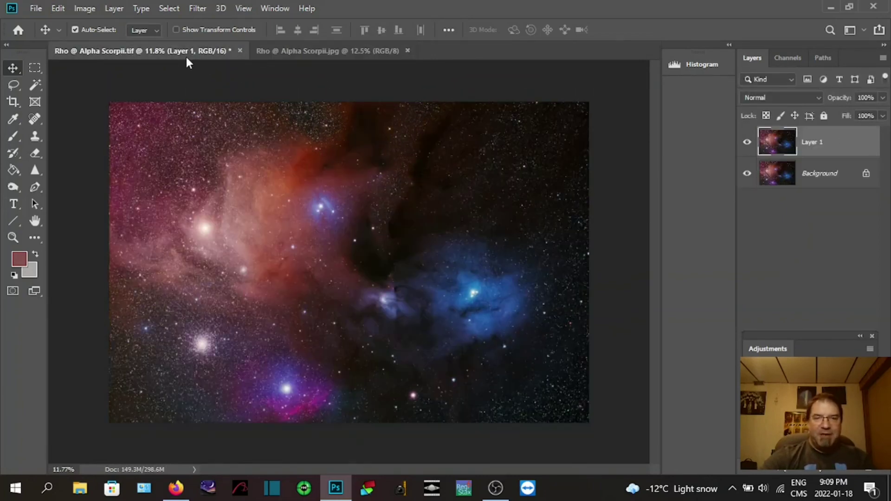